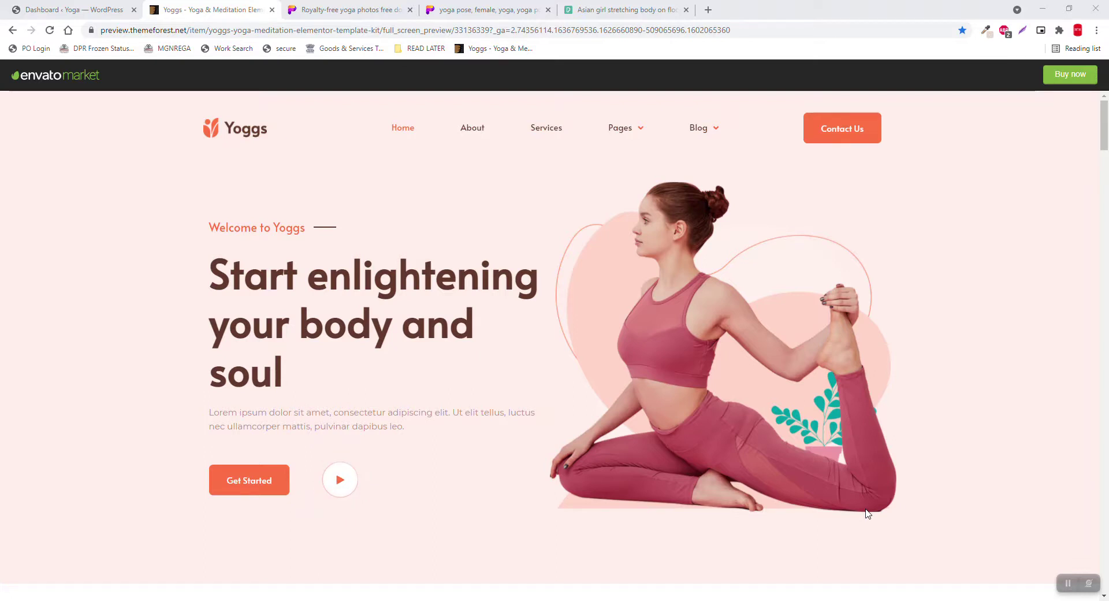
Step: Look through the Yoggs yoga template demo's home page, from the hero banner down through its sections
scroll(412, 289, "down", 3)
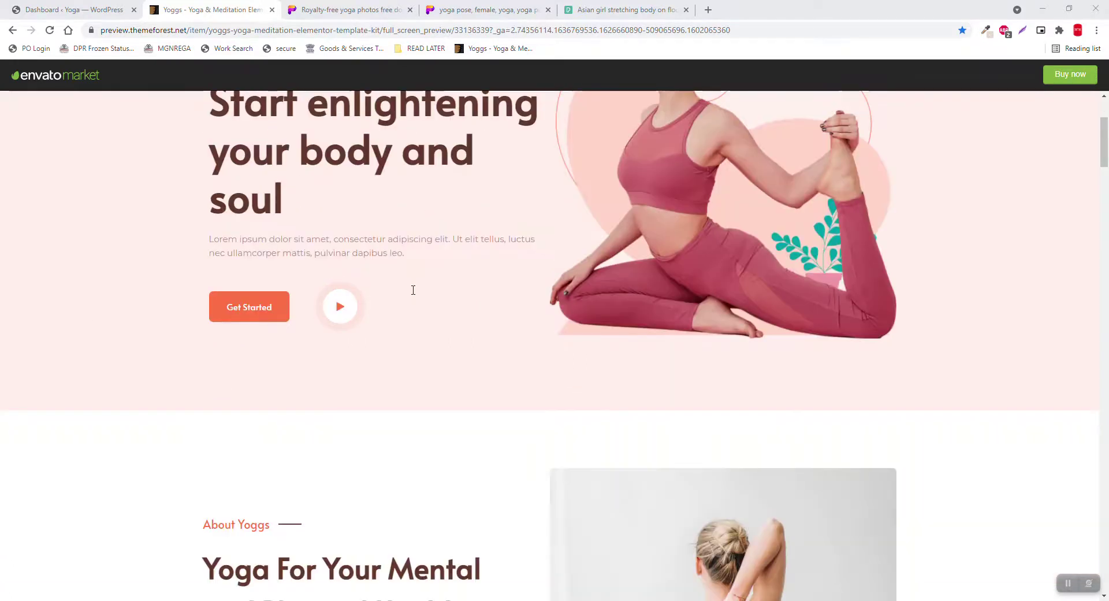
scroll(427, 295, "up", 3)
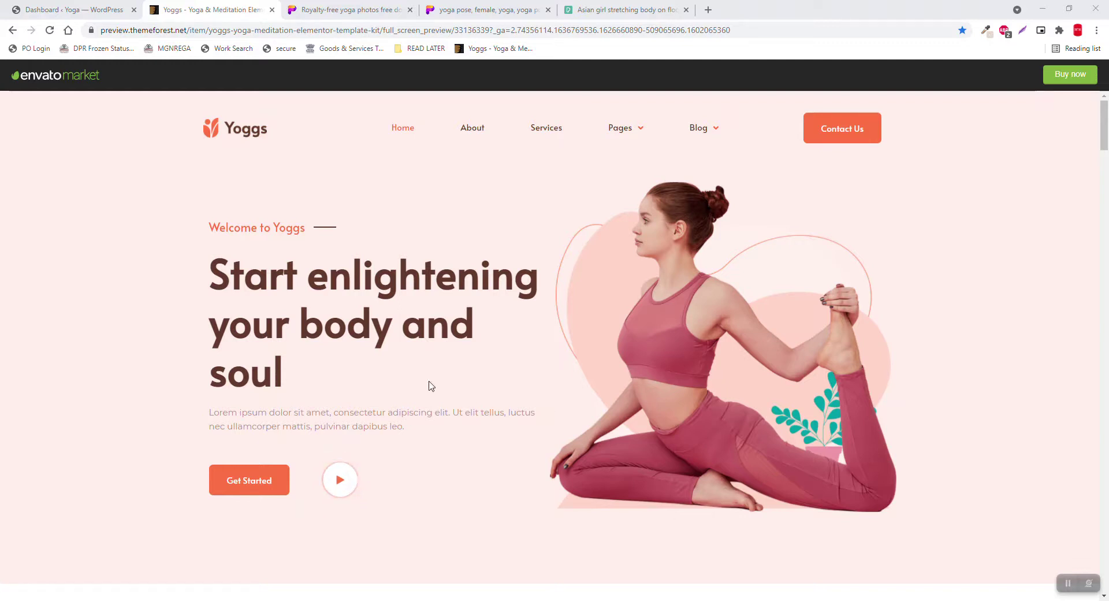
scroll(321, 364, "down", 8)
scroll(322, 362, "down", 1)
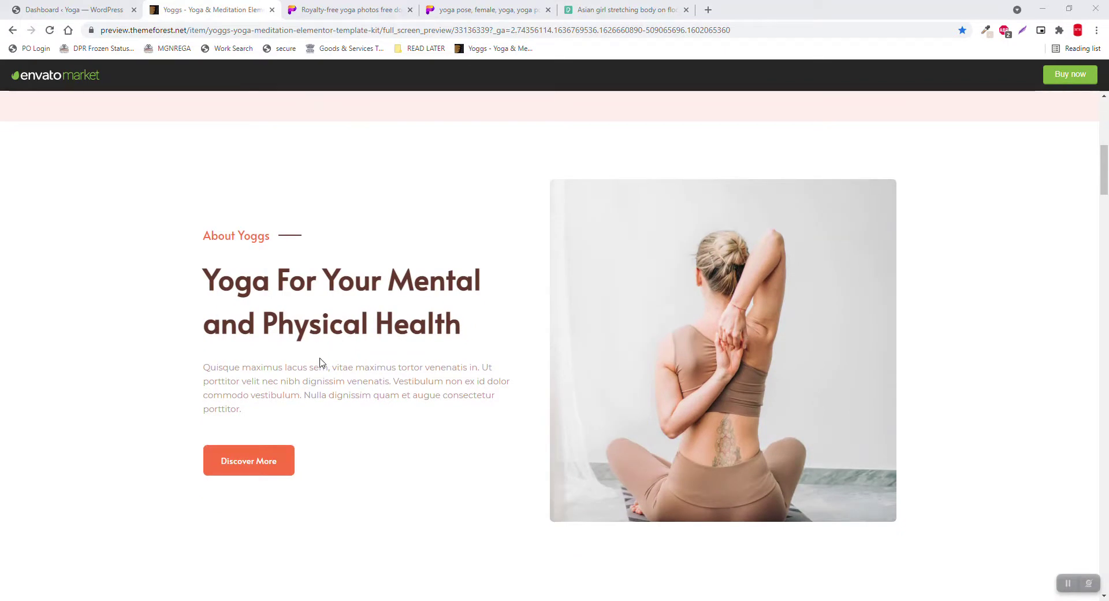
scroll(493, 364, "down", 12)
scroll(496, 371, "up", 5)
scroll(496, 371, "up", 8)
Step: Switch to the Yoga site's WordPress dashboard and review the installed plugins, including Elementor and Elementor Header & Footer Builder
left_click(100, 9)
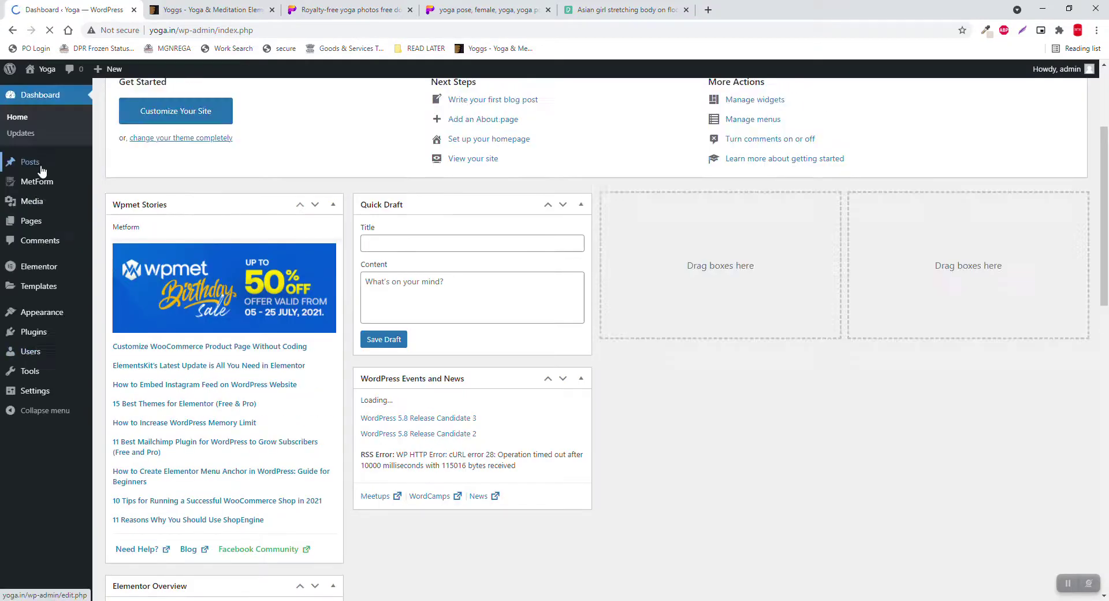
mouse_move(43, 334)
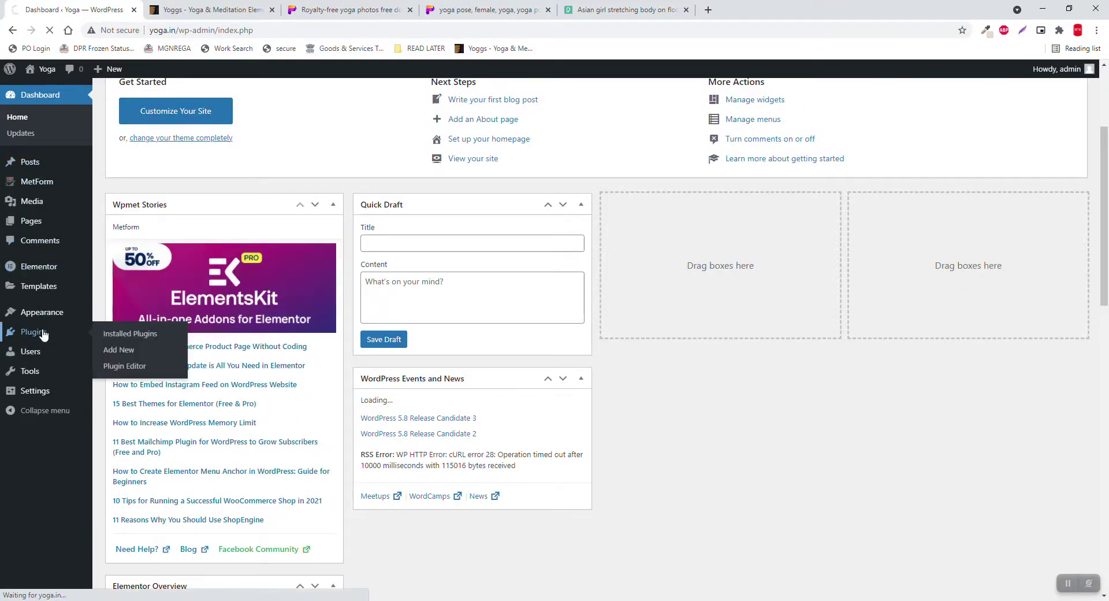
left_click(43, 334)
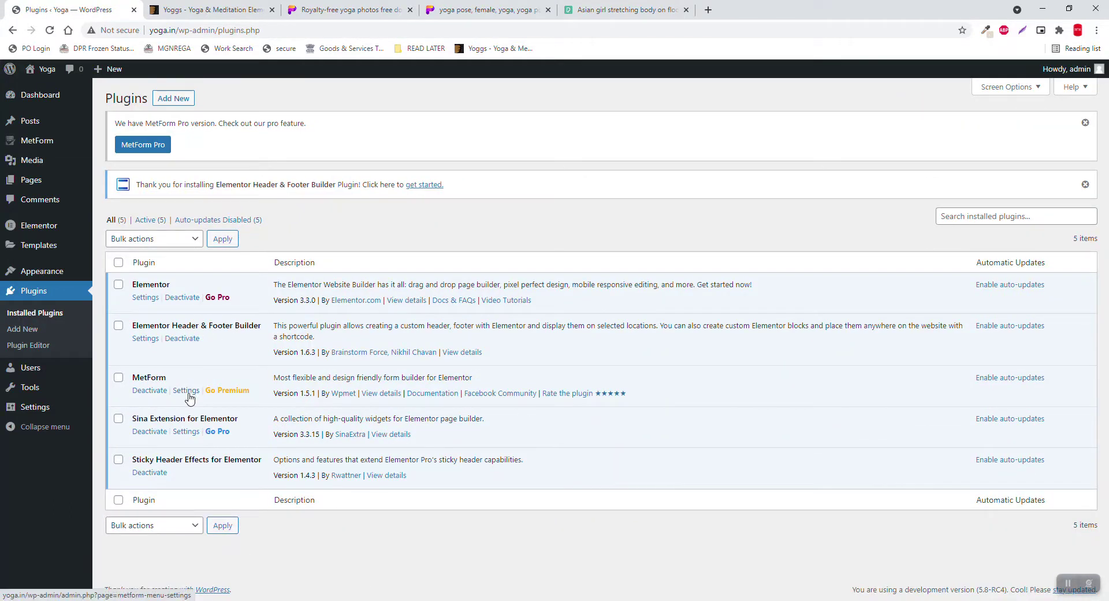
left_click_drag(191, 284, 144, 284)
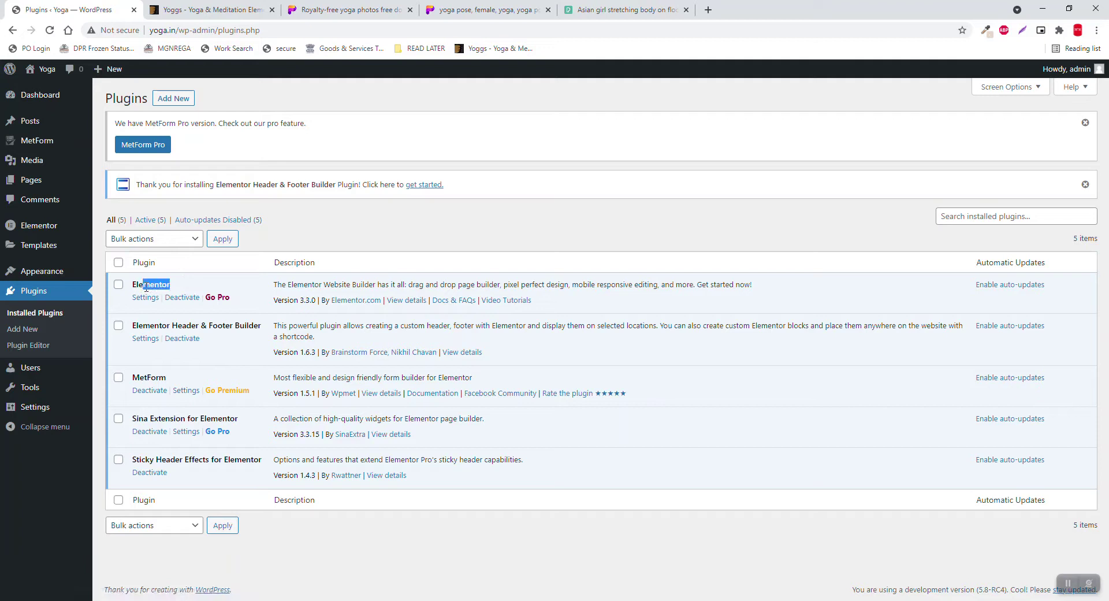
left_click_drag(256, 325, 176, 325)
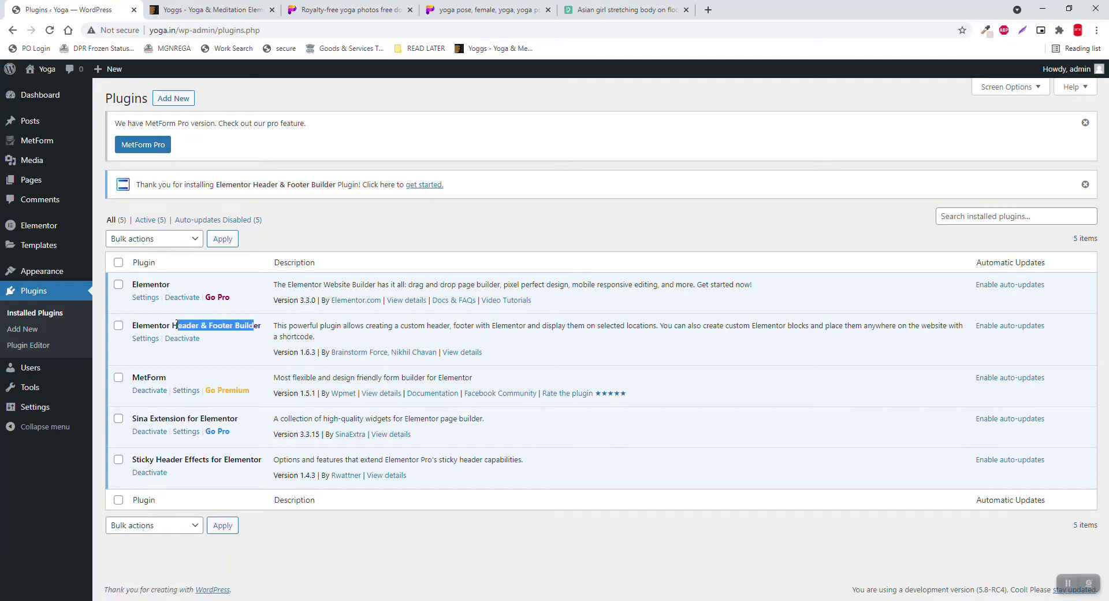
left_click(228, 350)
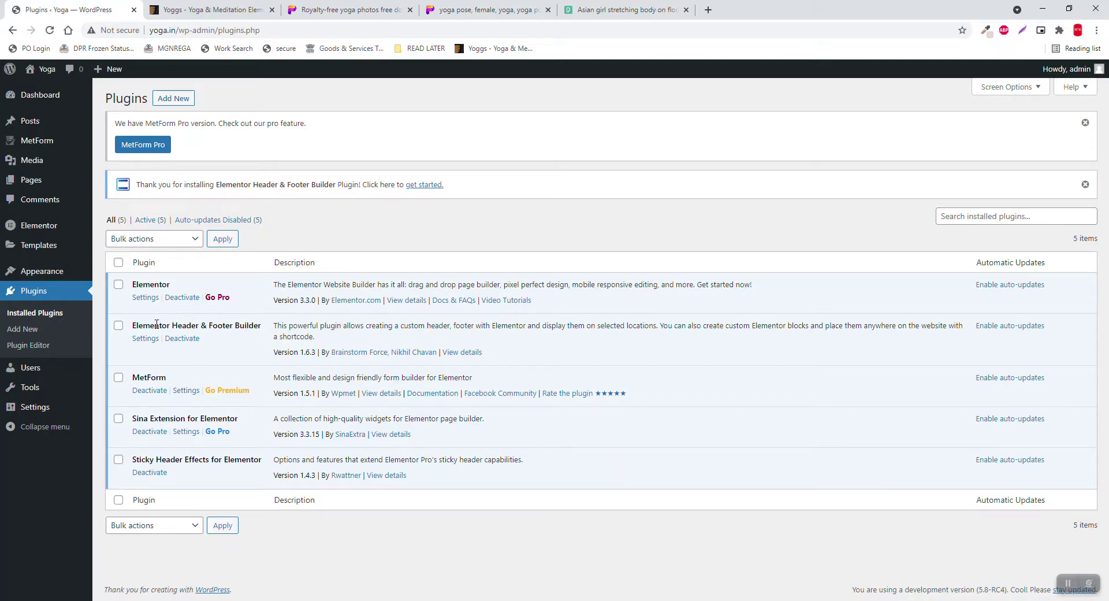
left_click_drag(139, 324, 267, 330)
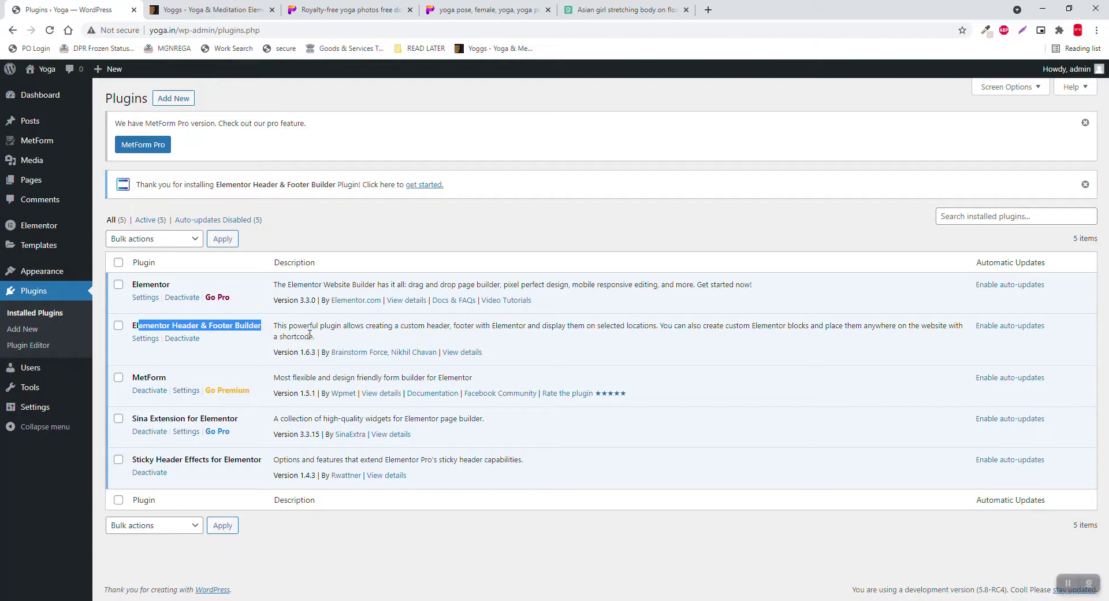
left_click(335, 339)
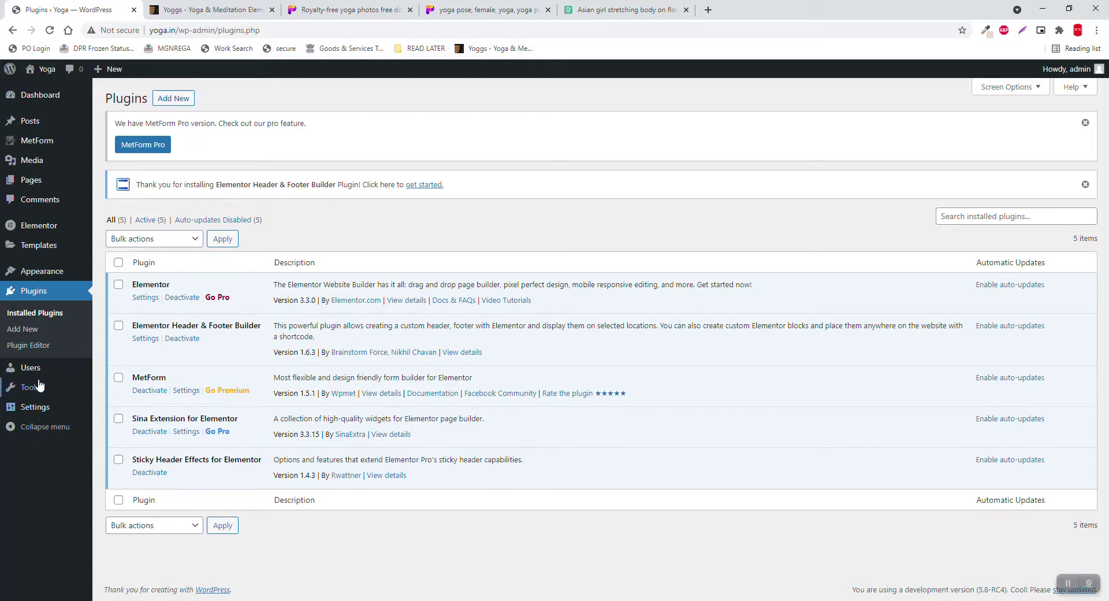
Step: Check which theme is active on the Yoga site
mouse_move(44, 412)
mouse_move(68, 272)
left_click(114, 277)
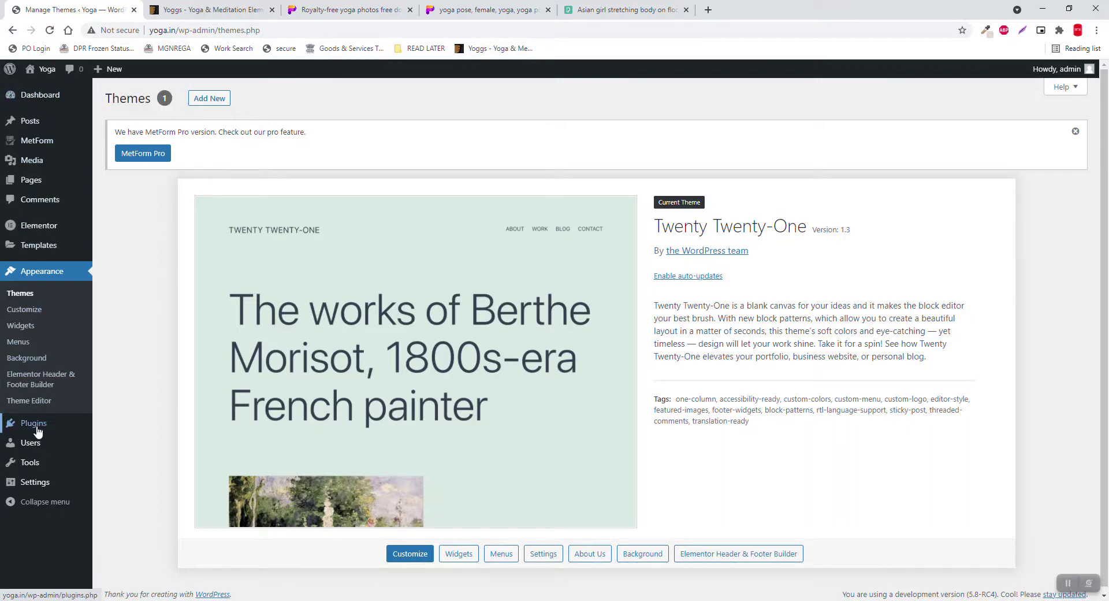
Step: Set the site's permalink structure to Post name and save the change
mouse_move(40, 485)
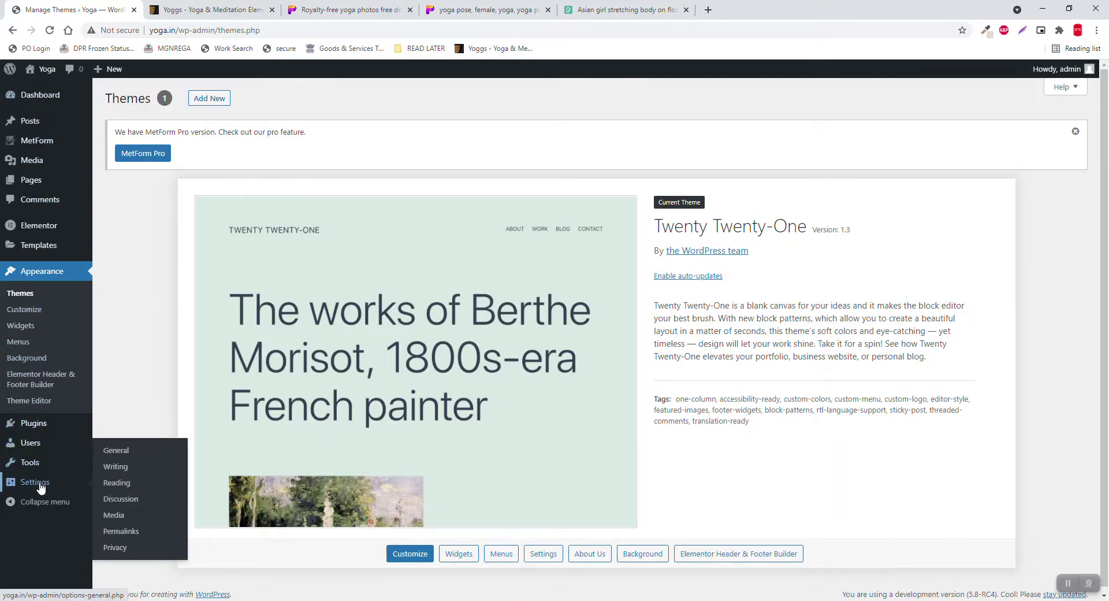
left_click(133, 539)
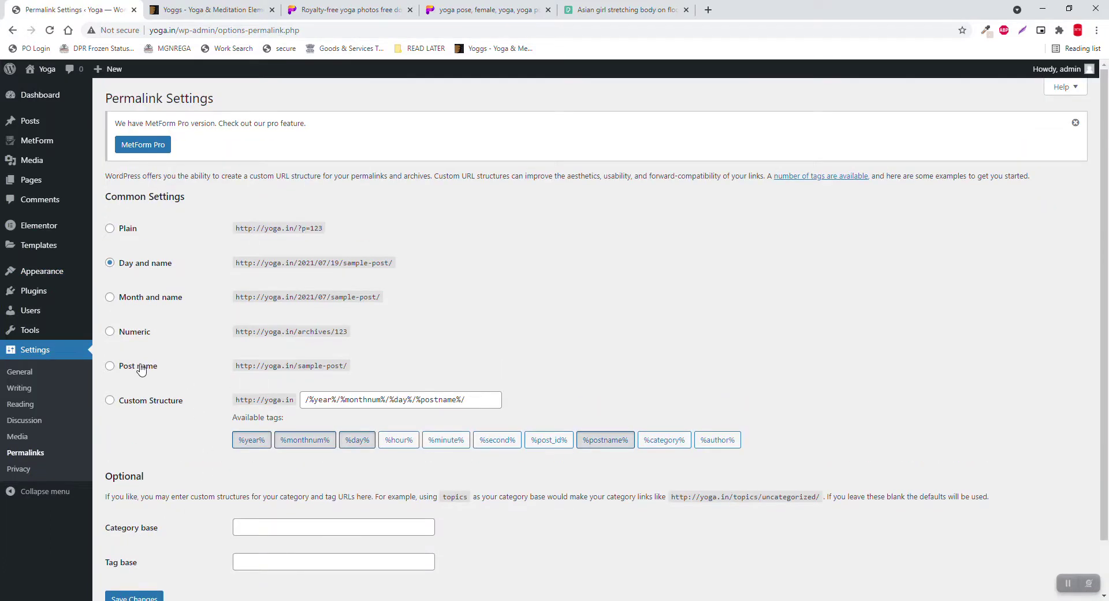
left_click(145, 366)
scroll(145, 367, "down", 1)
left_click(132, 552)
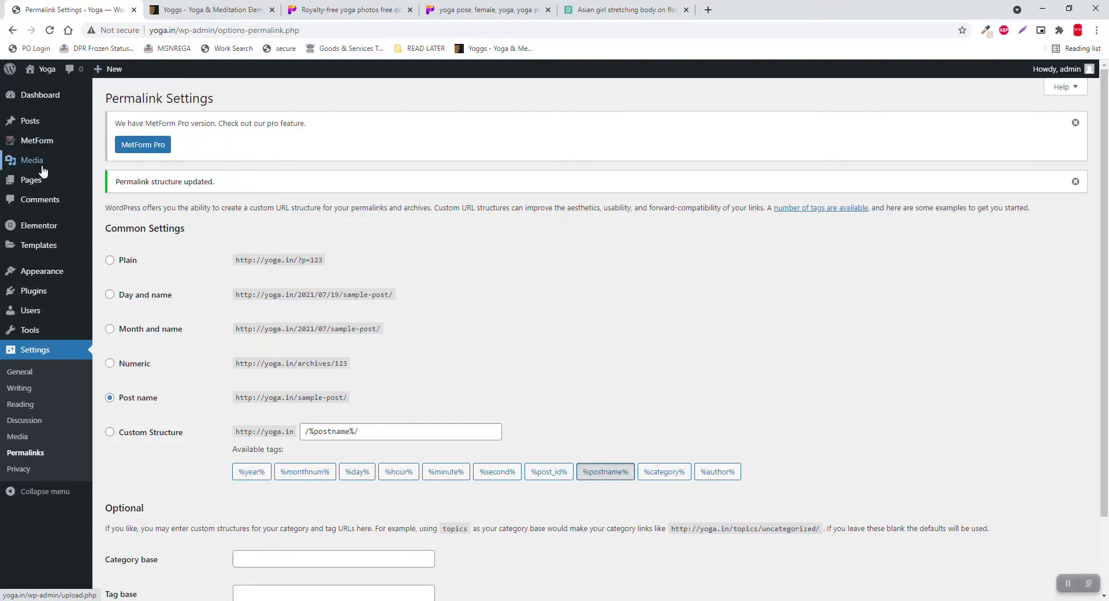
Step: Start a new page, dismiss the block editor welcome guide and turn off Fullscreen mode
left_click(36, 186)
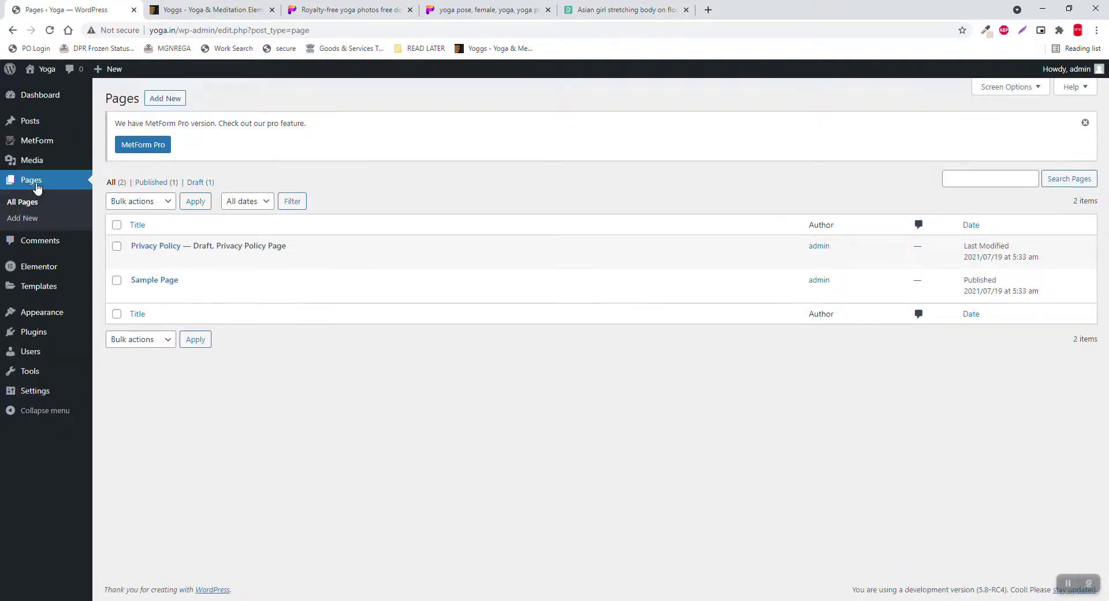
left_click(164, 101)
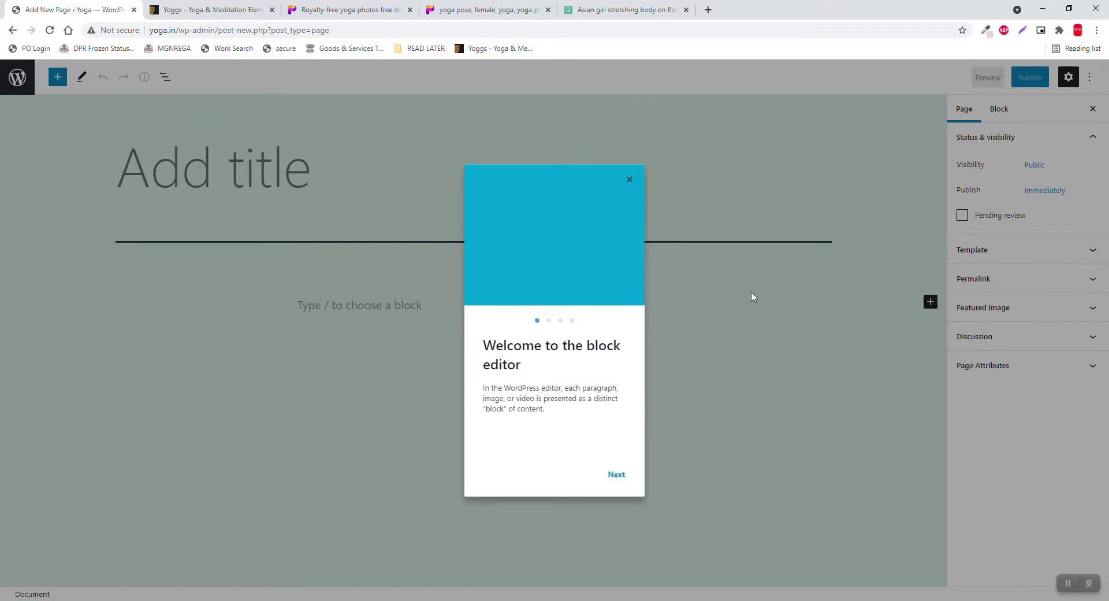
left_click(630, 180)
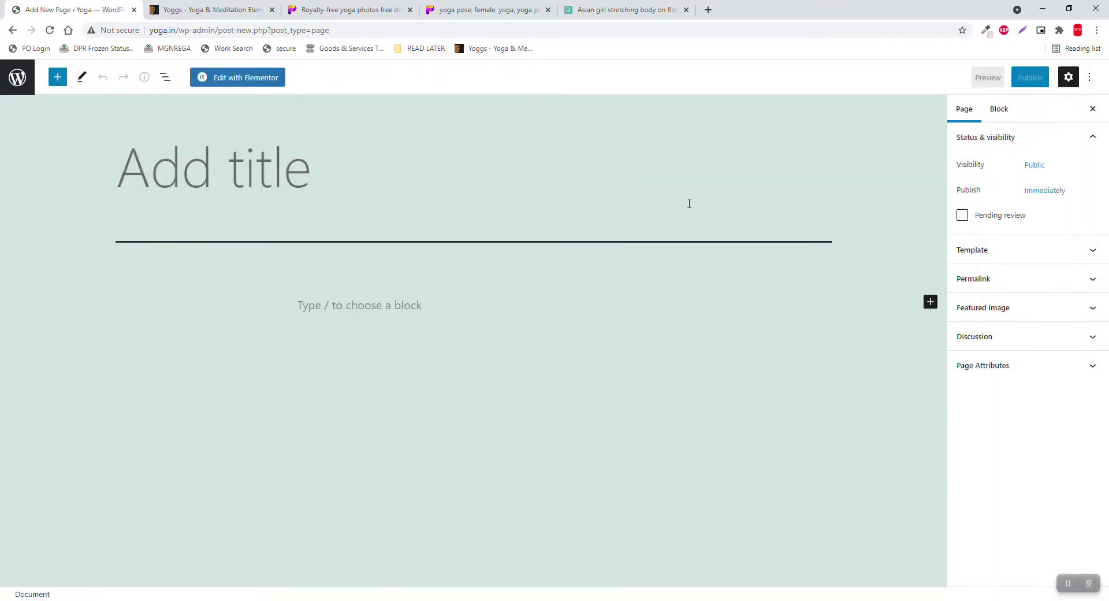
left_click(1090, 77)
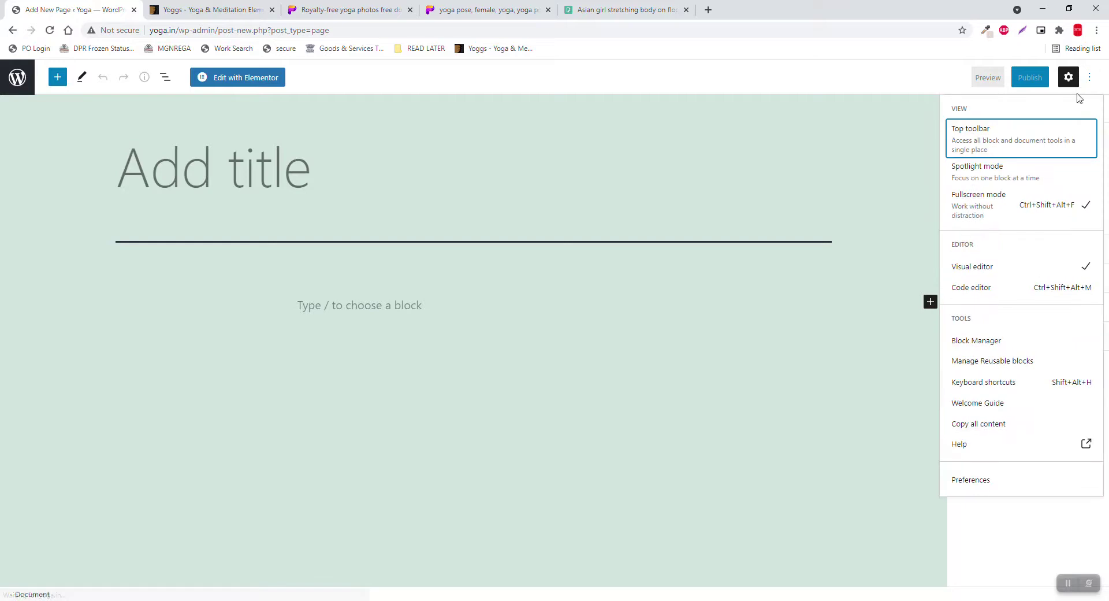
left_click(1033, 206)
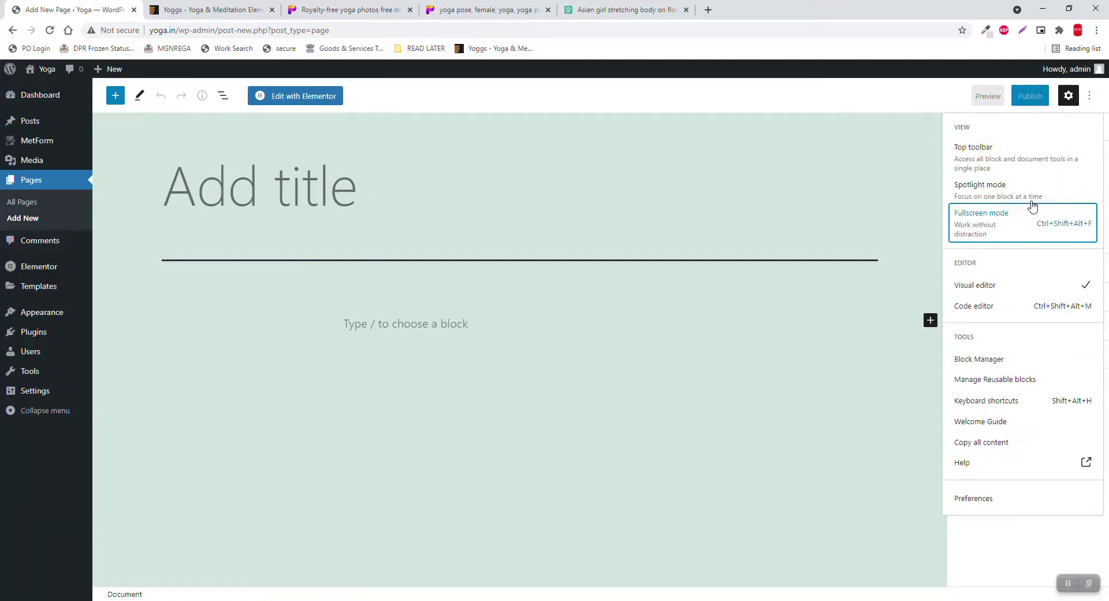
left_click(806, 377)
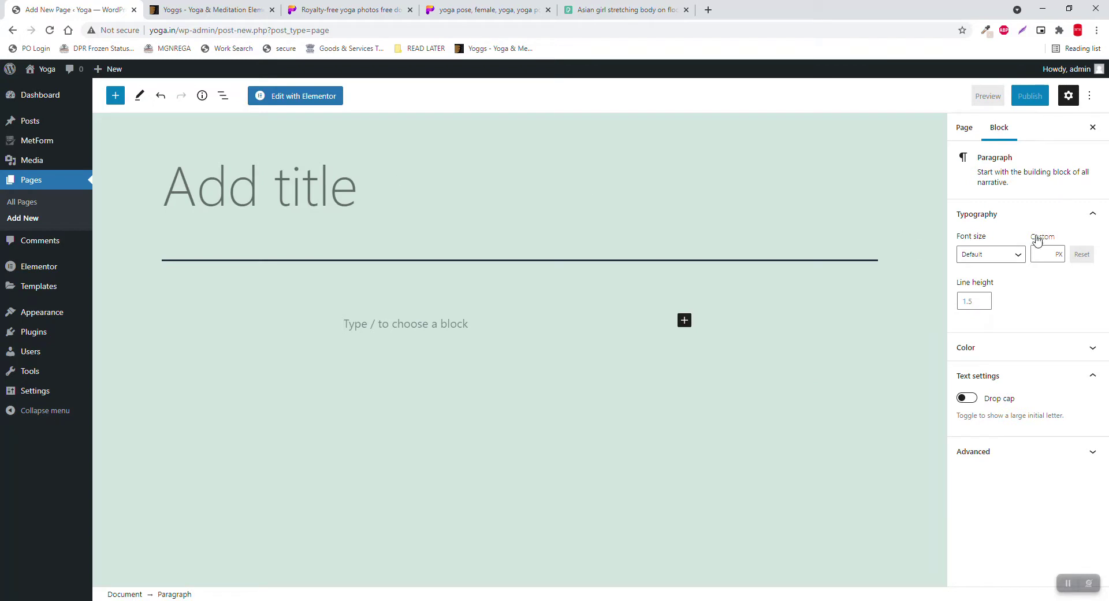
Step: Title the new page Home and set its template to Elementor Full Width
left_click(200, 186)
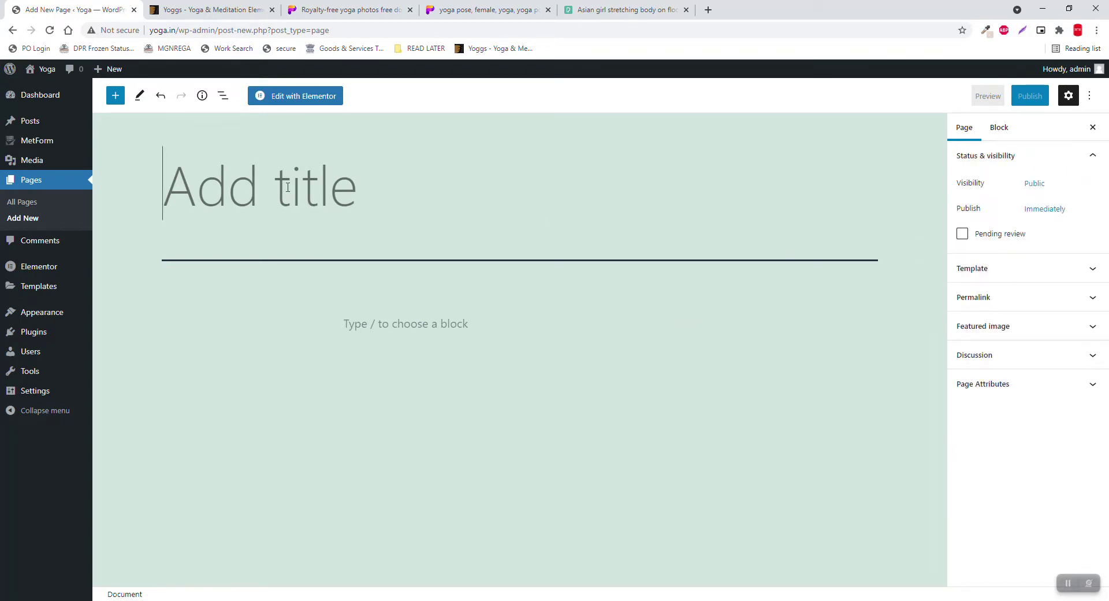
type("Home")
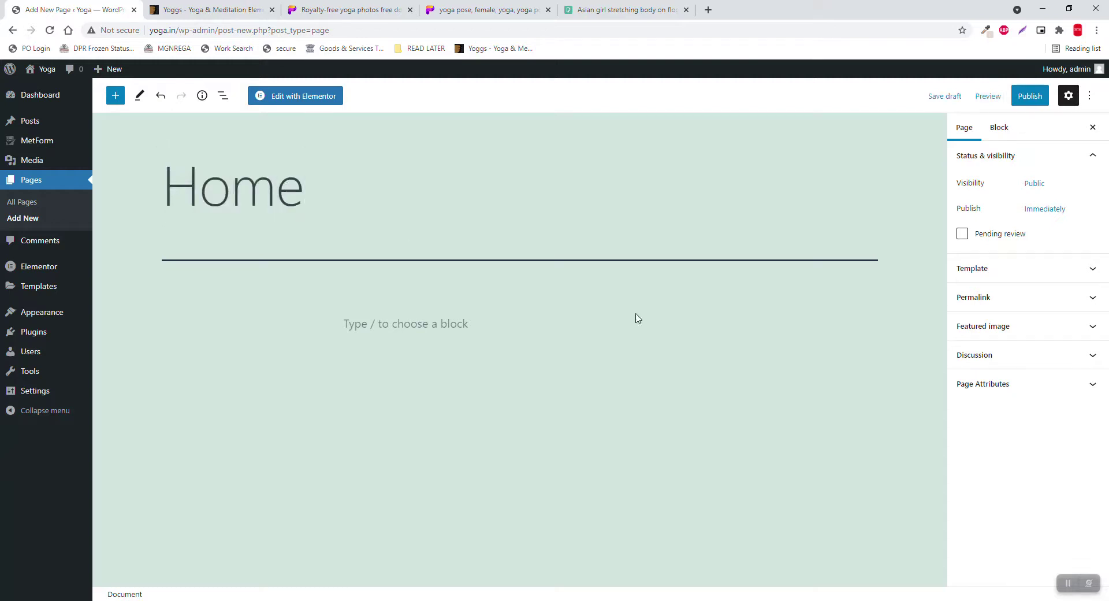
left_click(1002, 277)
left_click(1005, 296)
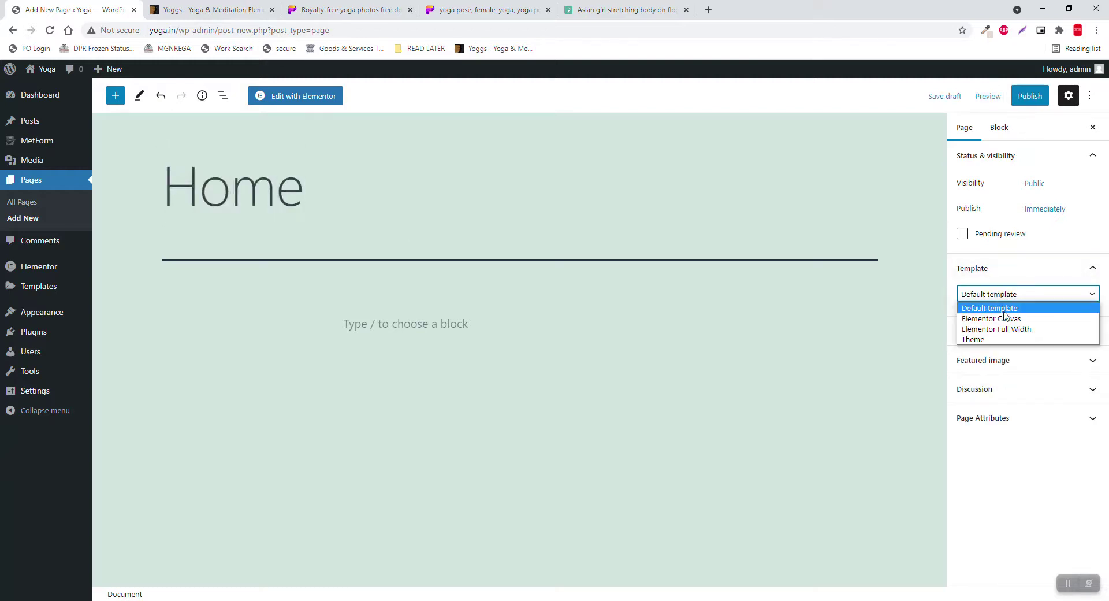
left_click(994, 324)
Step: Publish the Home page and disable the option to always show pre-publish checks
left_click(1029, 98)
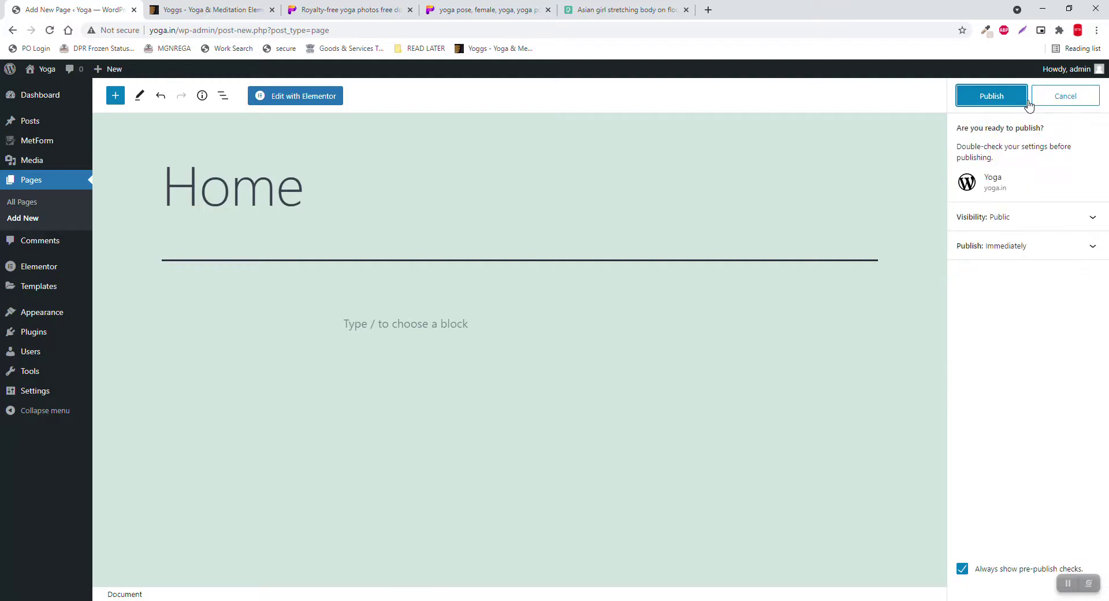
left_click(1002, 570)
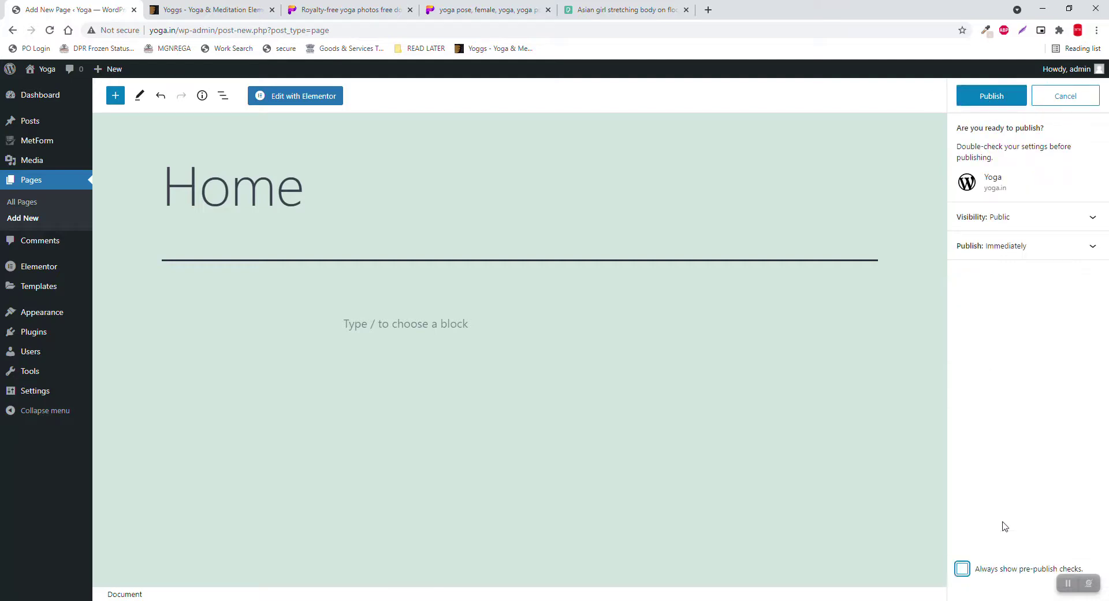
left_click(994, 92)
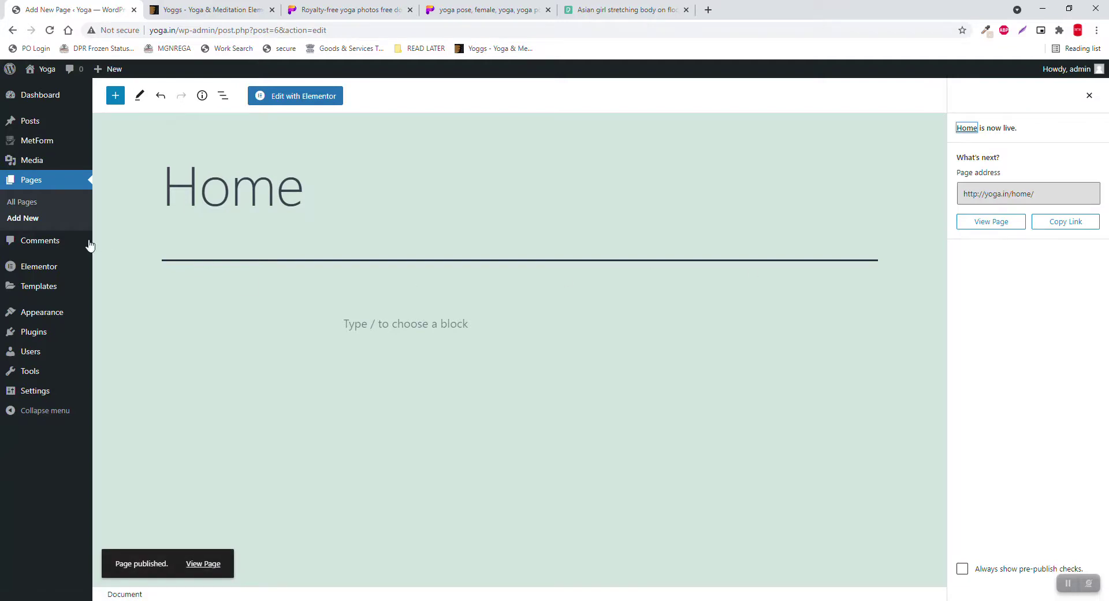
Step: Check the demo site's navigation for page names, and publish a new page titled About using the Elementor Full Width template
left_click(22, 219)
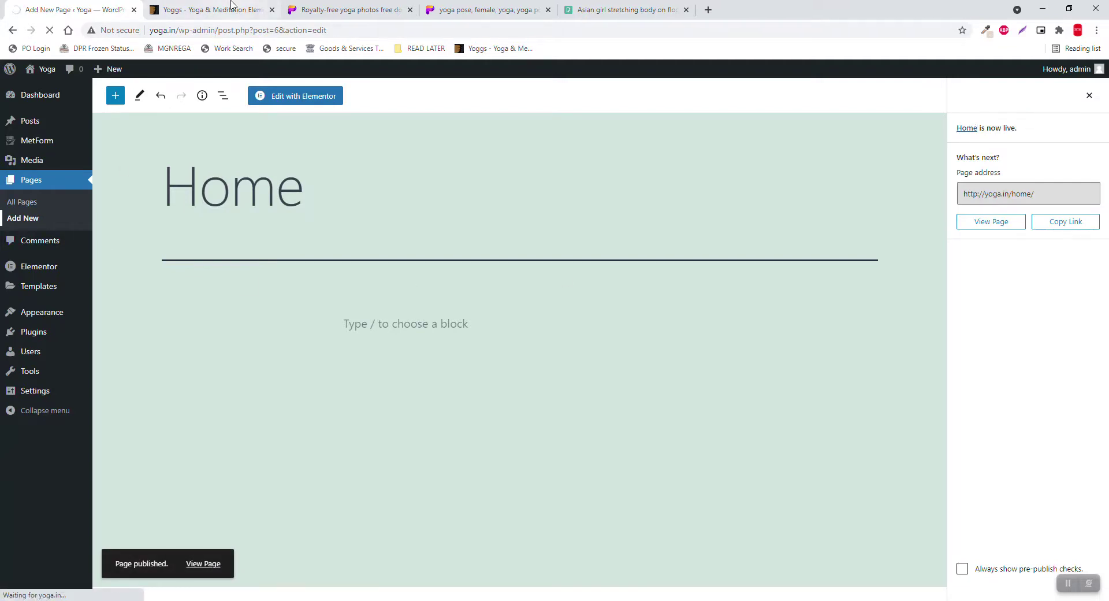
left_click(232, 9)
scroll(525, 283, "up", 2)
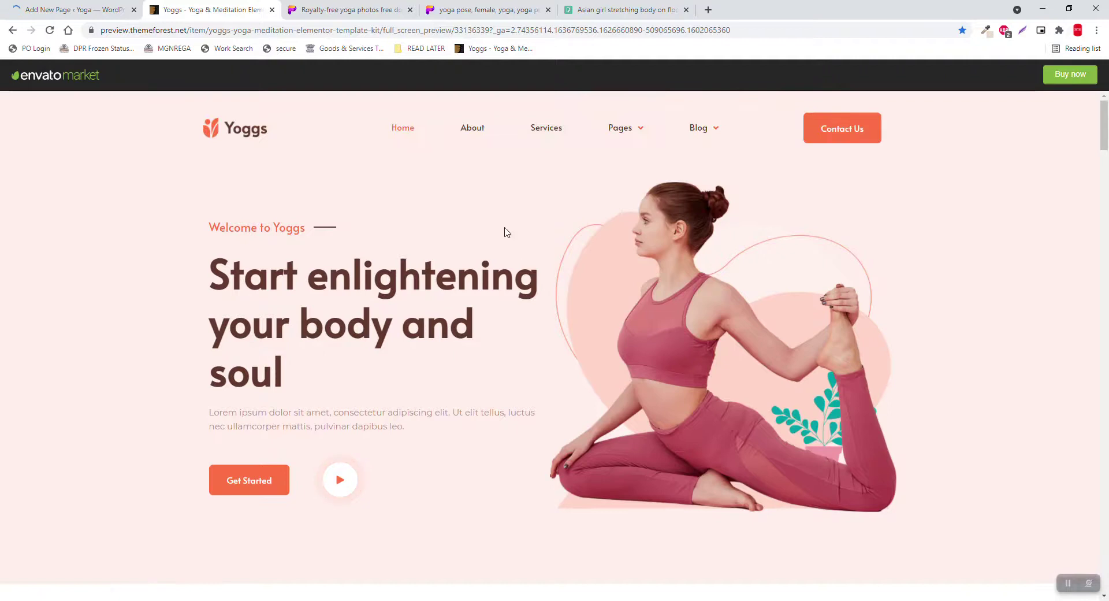
left_click(90, 5)
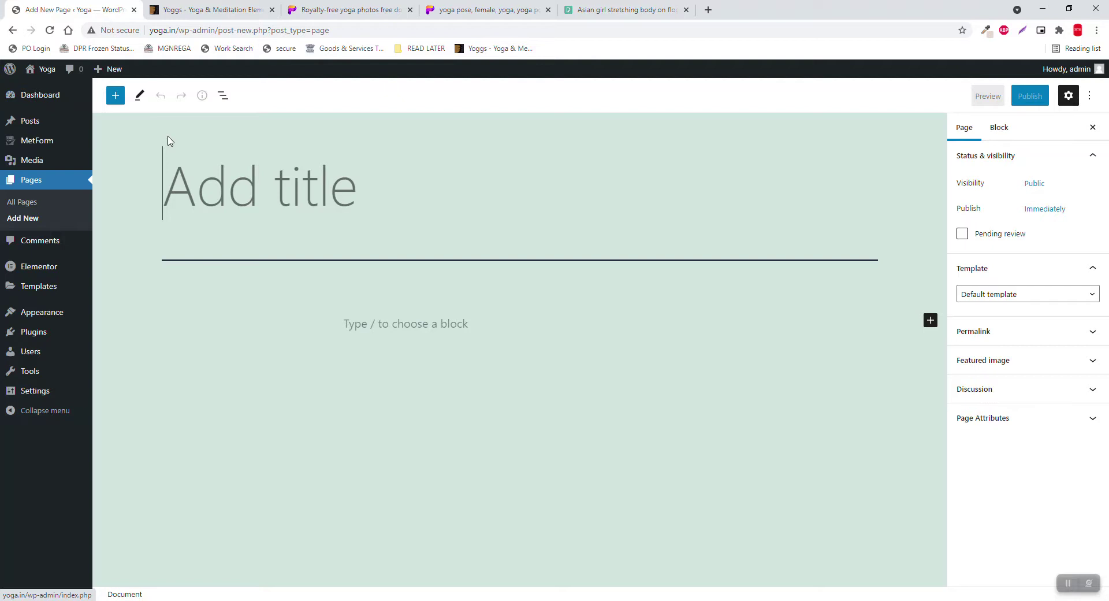
type("About")
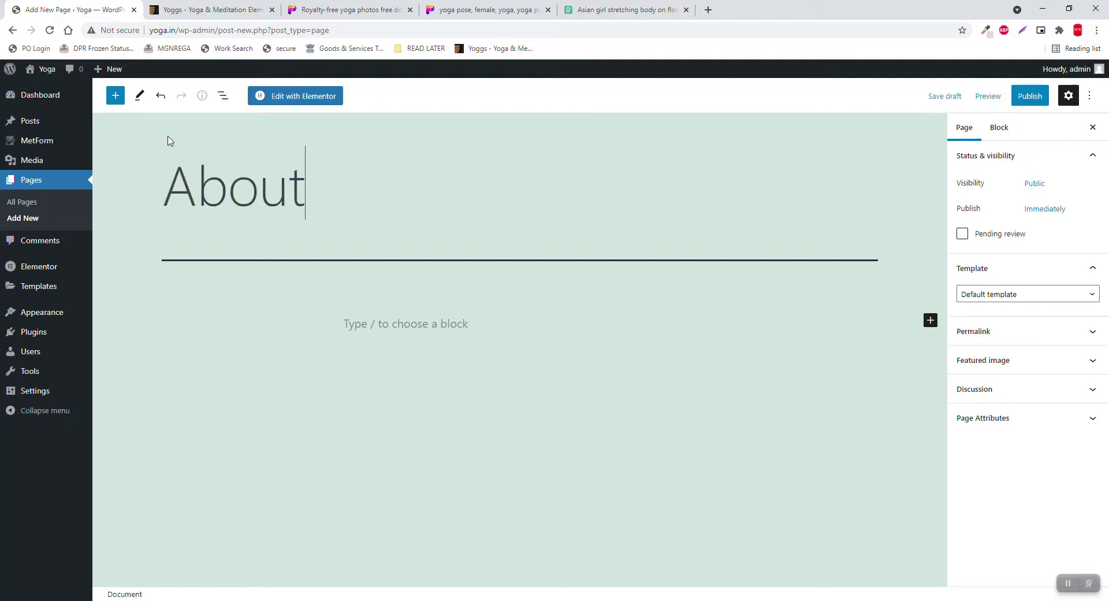
left_click(1089, 293)
left_click(995, 321)
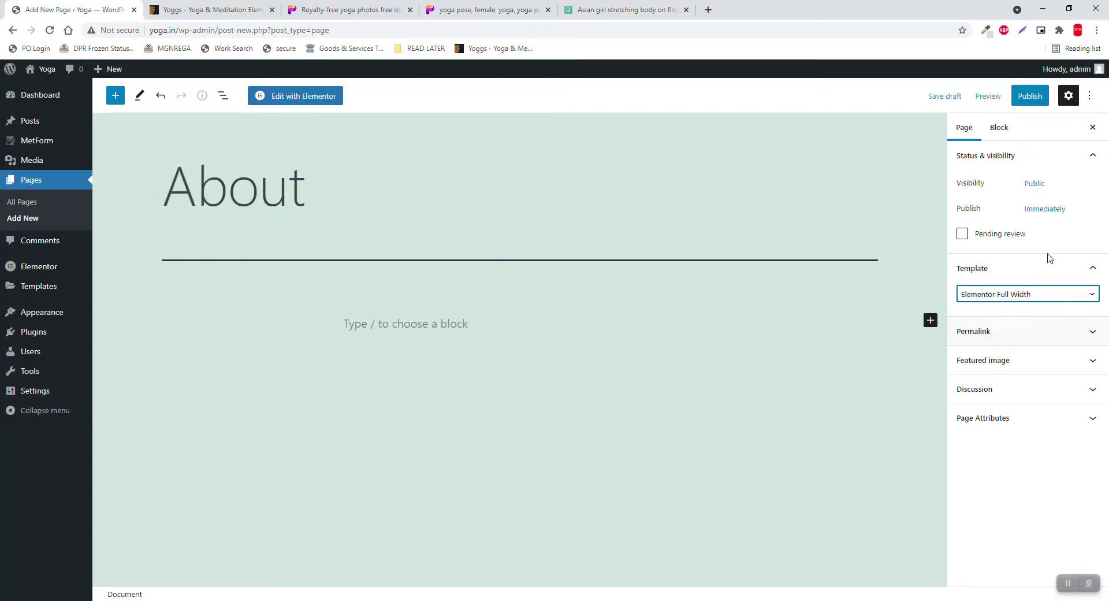
left_click(1031, 99)
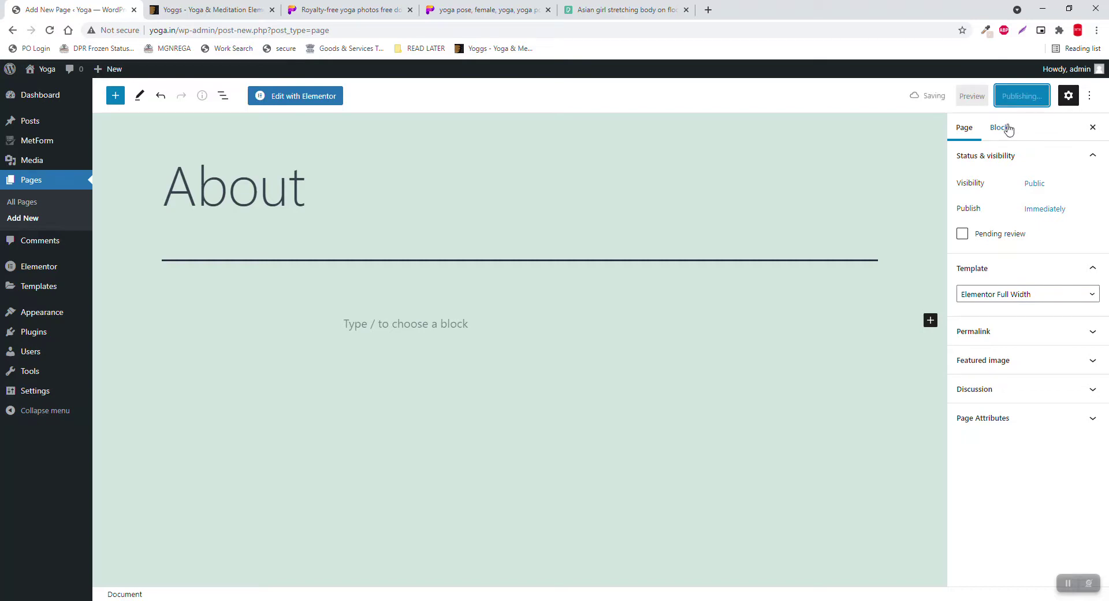
Step: Create and publish a new page titled Services with the Elementor Full Width template
left_click(29, 218)
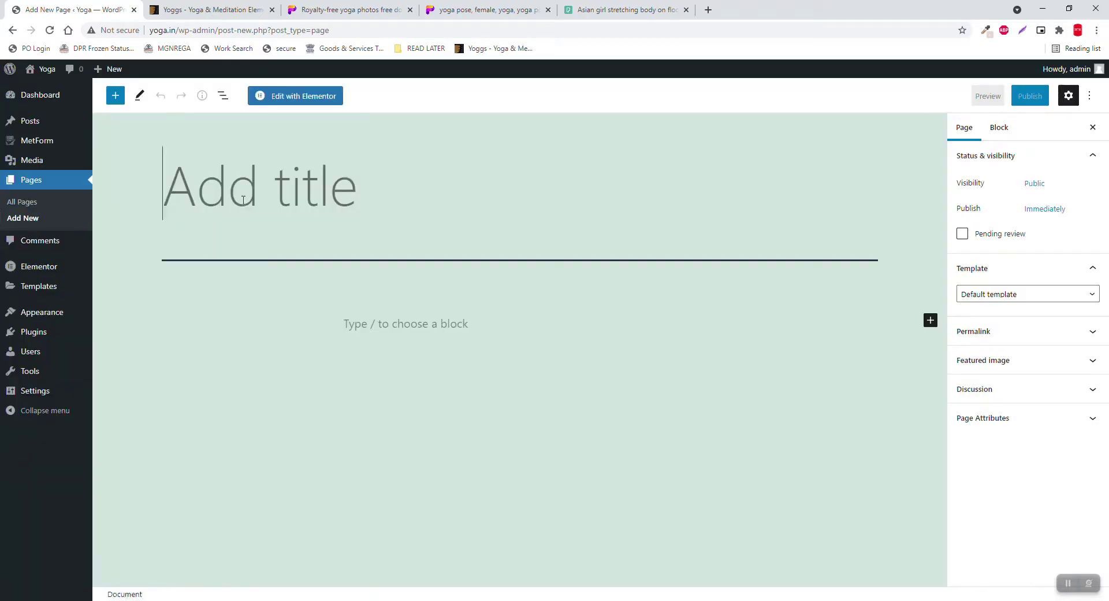
type("Services")
left_click(1041, 305)
left_click(1036, 327)
left_click(1036, 103)
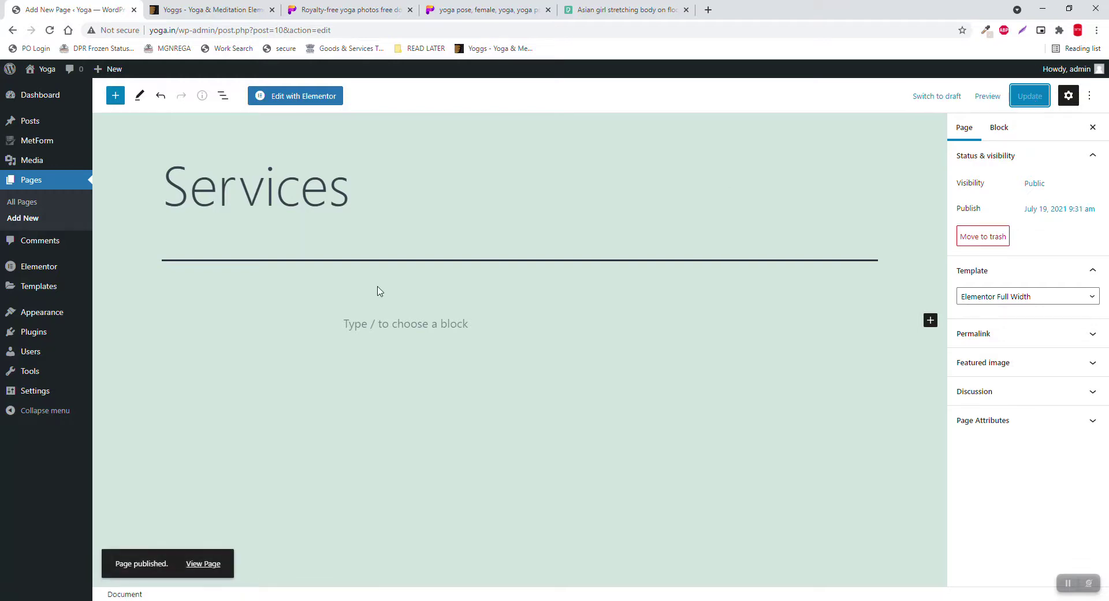
Step: Check the demo site's Pages submenu for page names, and publish a new page titled Blog using the Elementor Full Width template
left_click(206, 9)
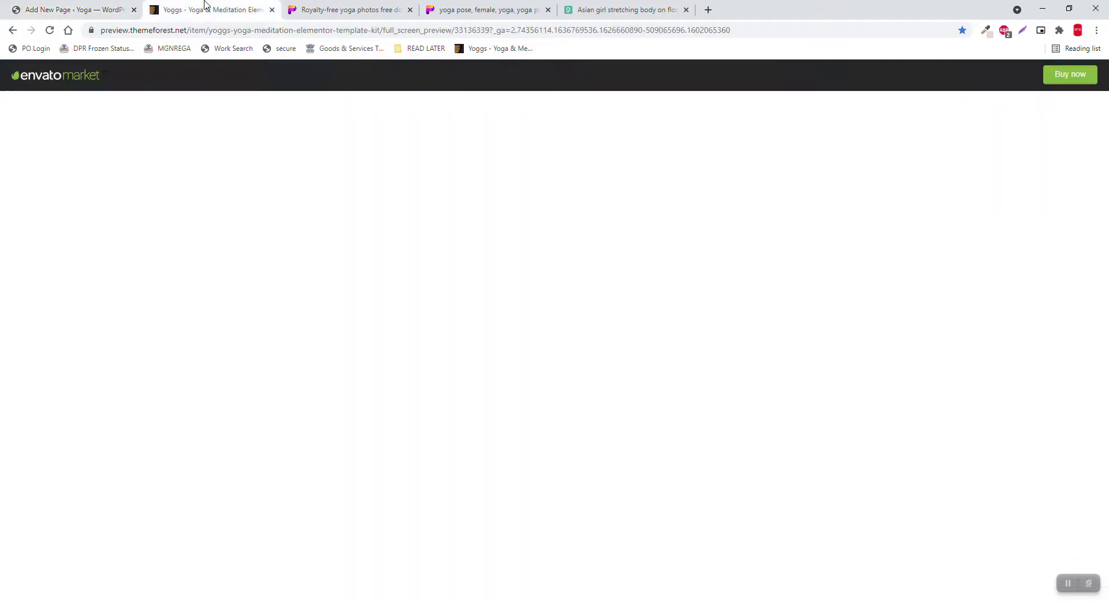
mouse_move(617, 128)
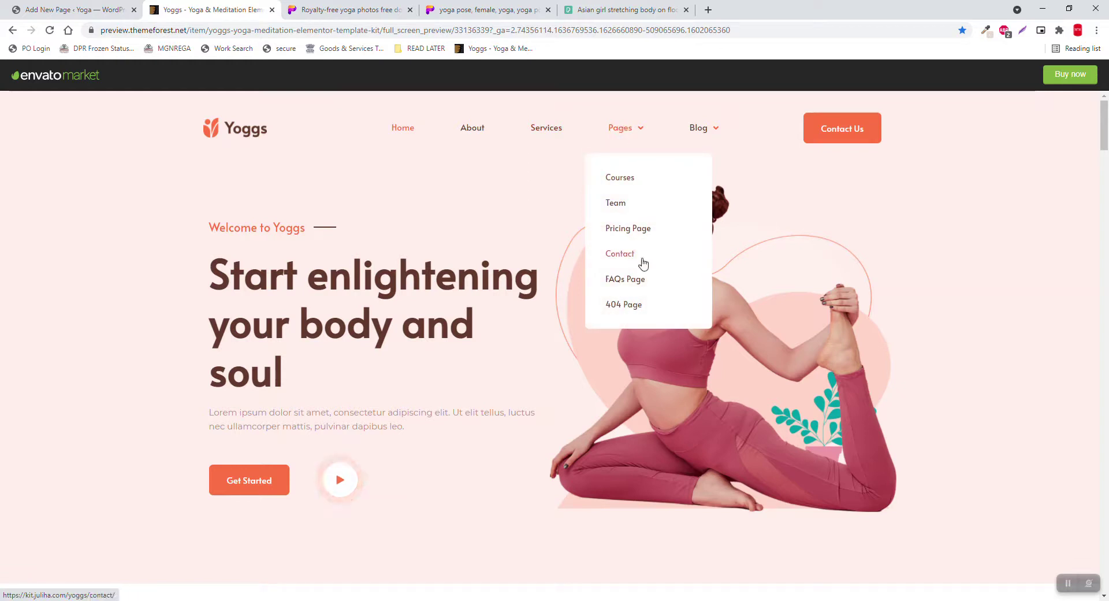
left_click(41, 10)
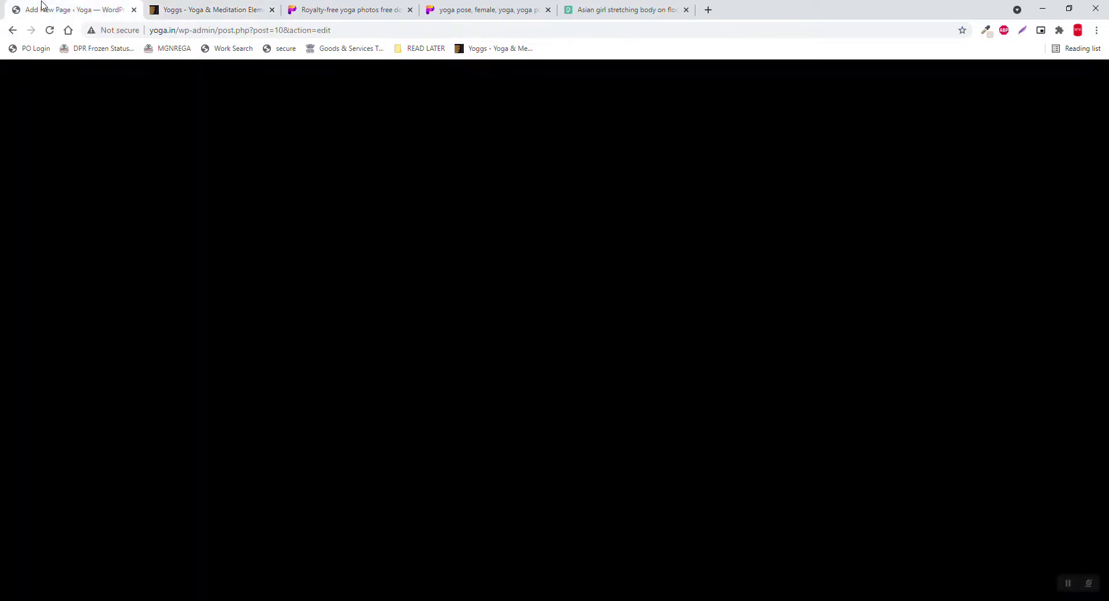
left_click(21, 222)
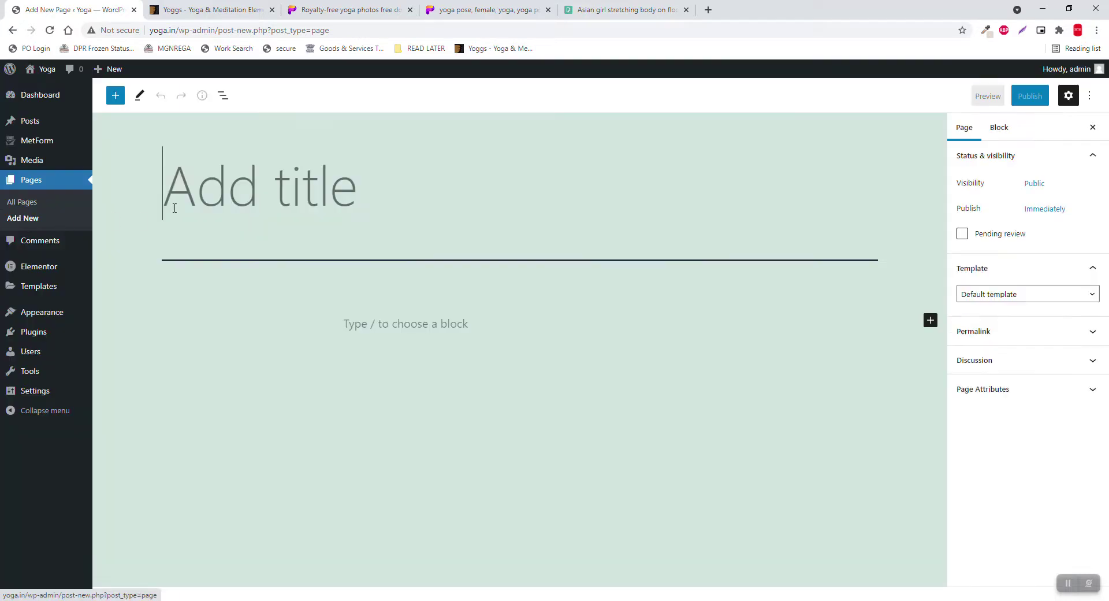
type("Blog")
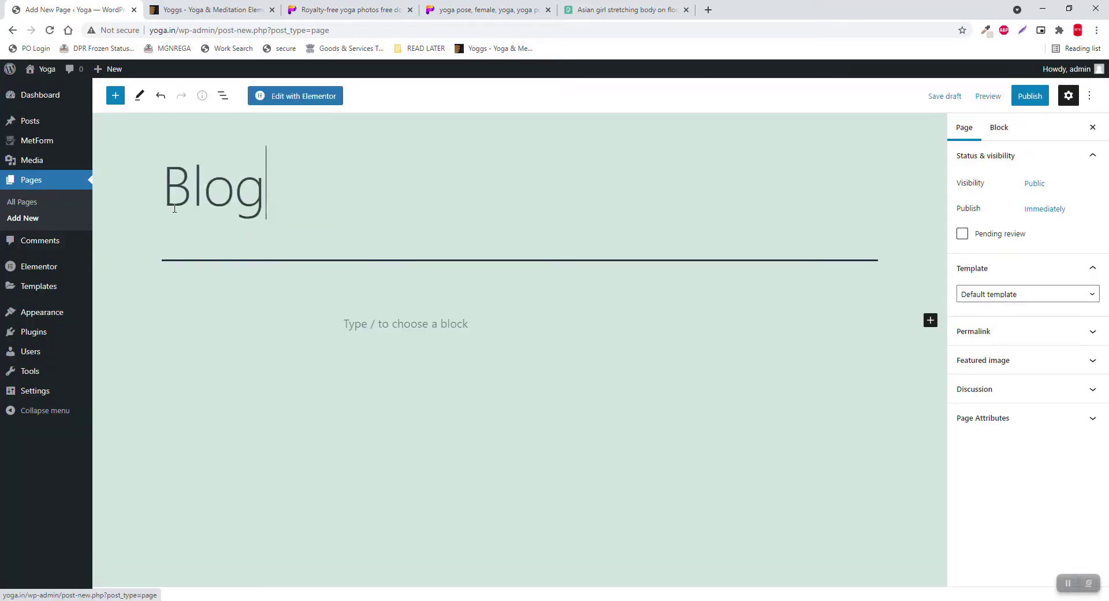
left_click(1015, 293)
left_click(1016, 326)
left_click(1029, 95)
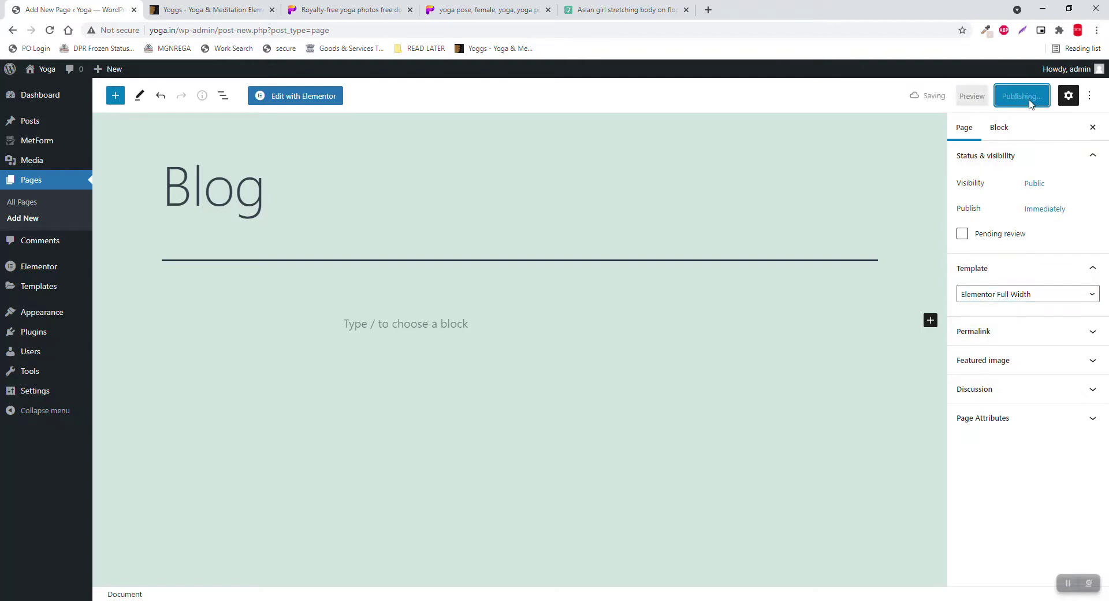
Step: Create and publish a new page titled Contact with the Elementor Full Width template
left_click(35, 219)
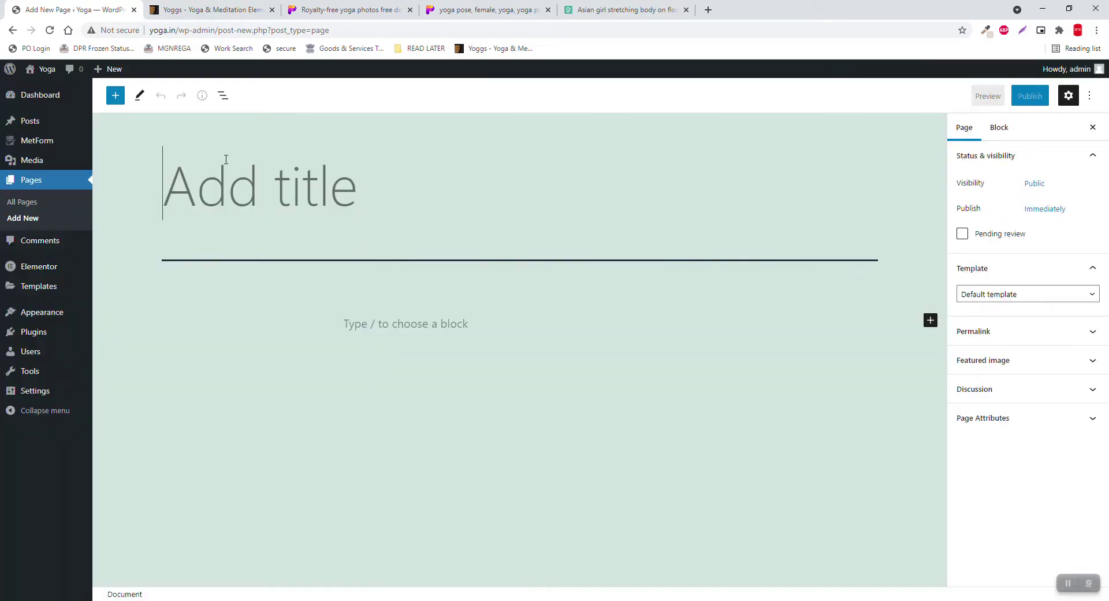
type("Contact")
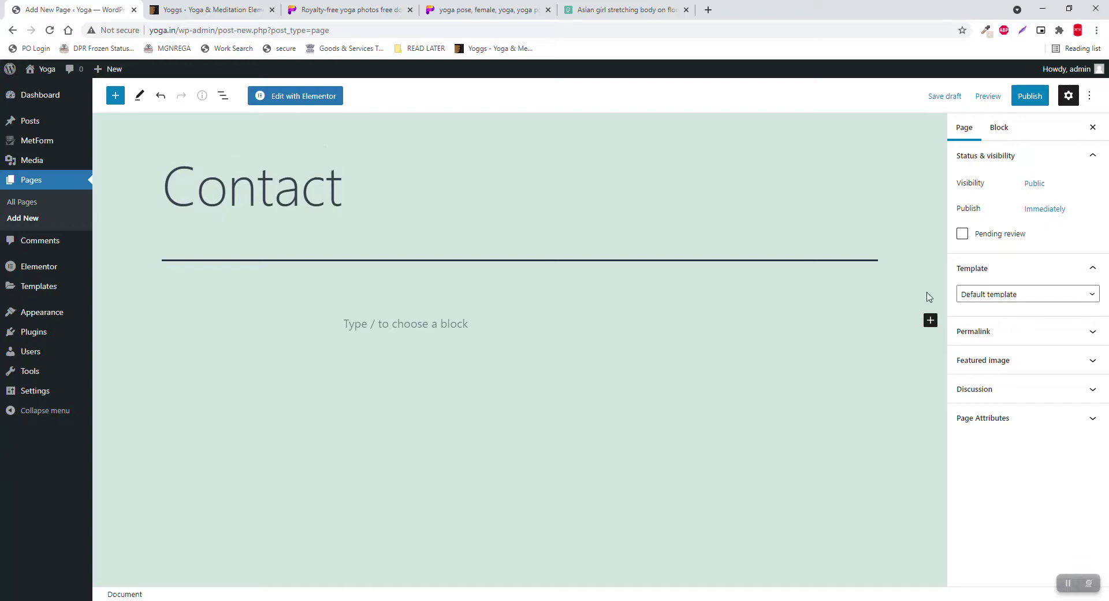
left_click(1007, 294)
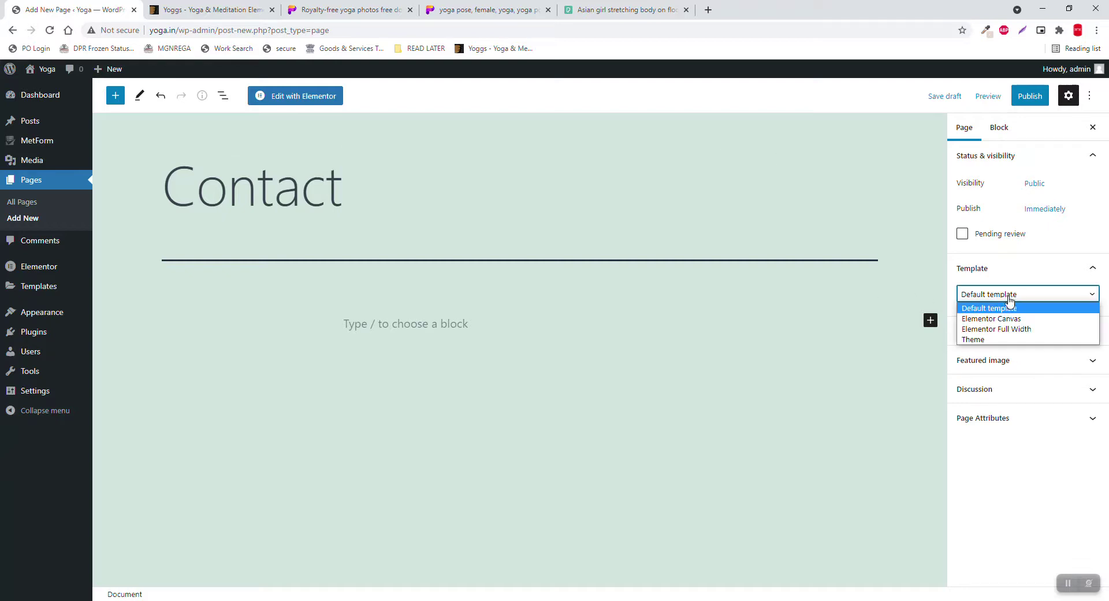
left_click(1018, 328)
left_click(1032, 96)
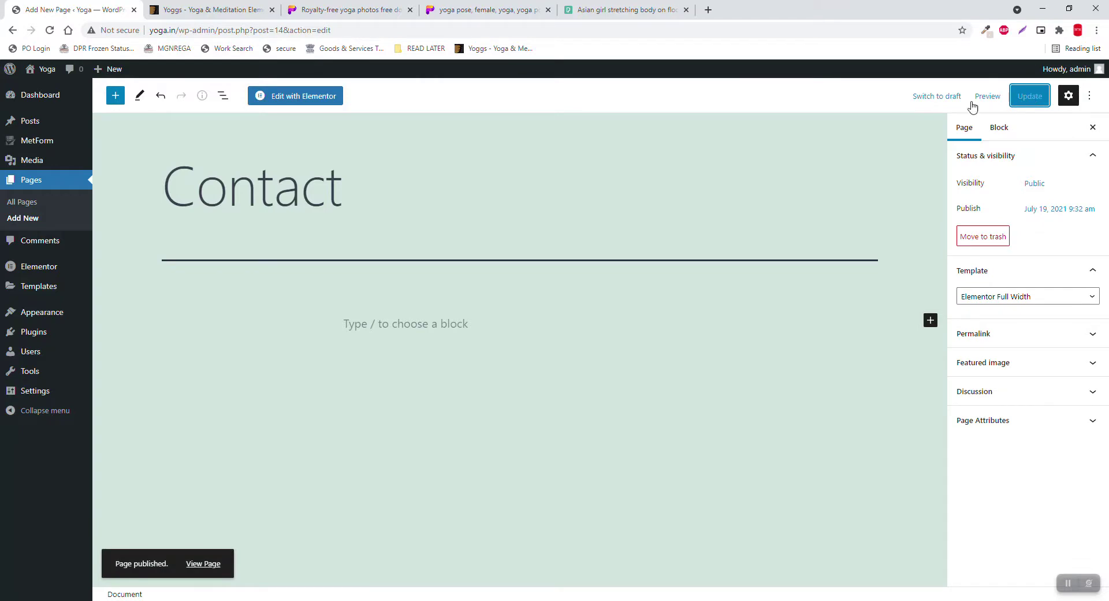
Step: Create a new navigation menu named Main Menu
mouse_move(48, 317)
left_click(124, 364)
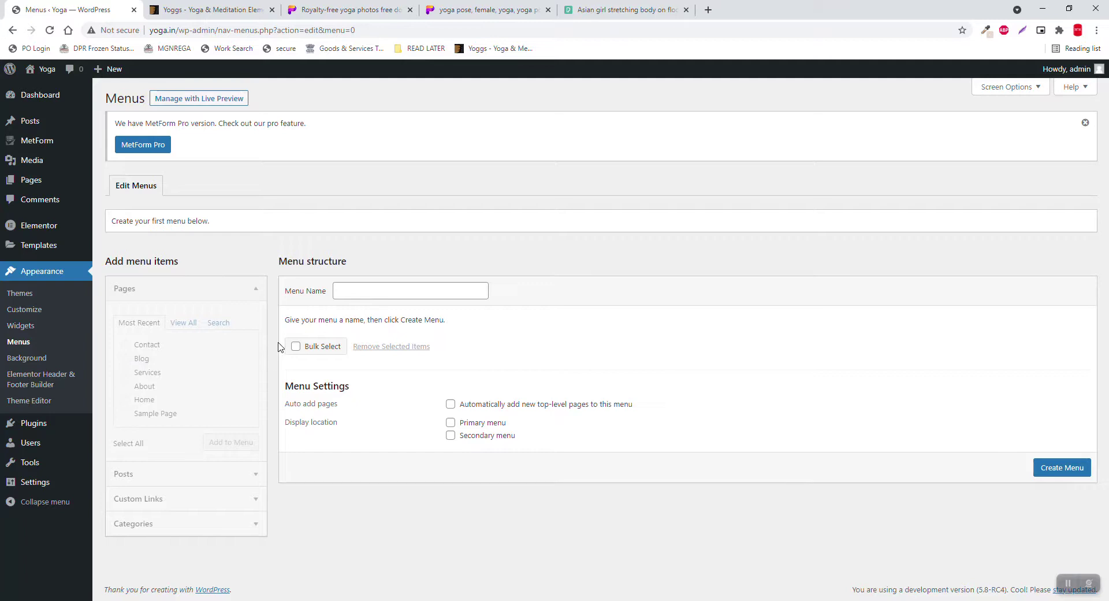
left_click(391, 290)
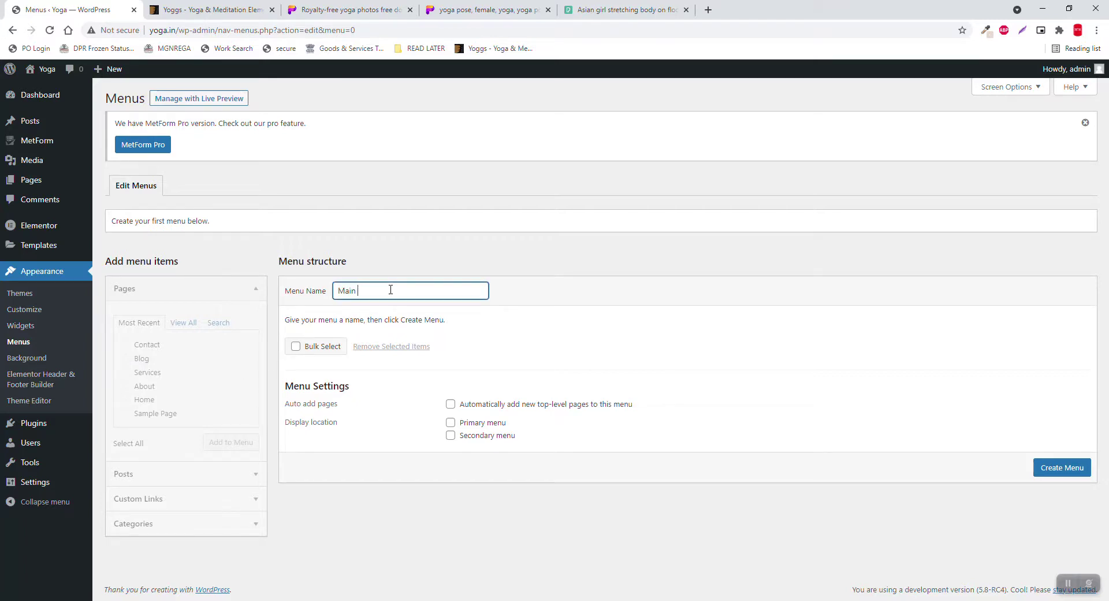
left_click(490, 427)
left_click(1063, 469)
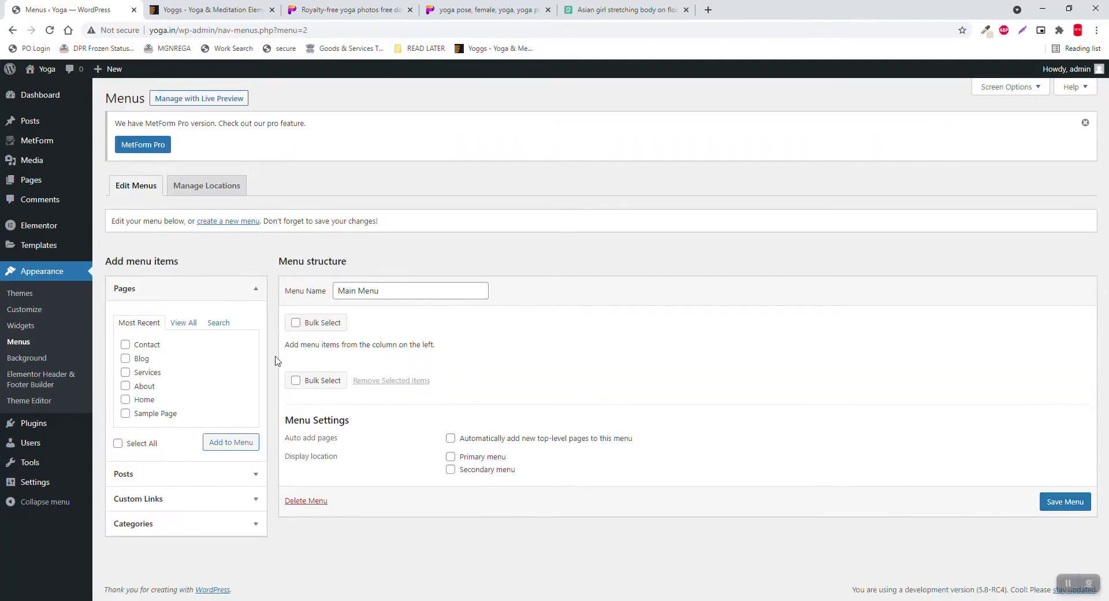
Step: Add the Home, About, Services, Blog and Contact pages to the Main Menu
left_click(144, 400)
left_click(146, 387)
left_click(154, 374)
left_click(144, 358)
left_click(147, 345)
left_click(229, 443)
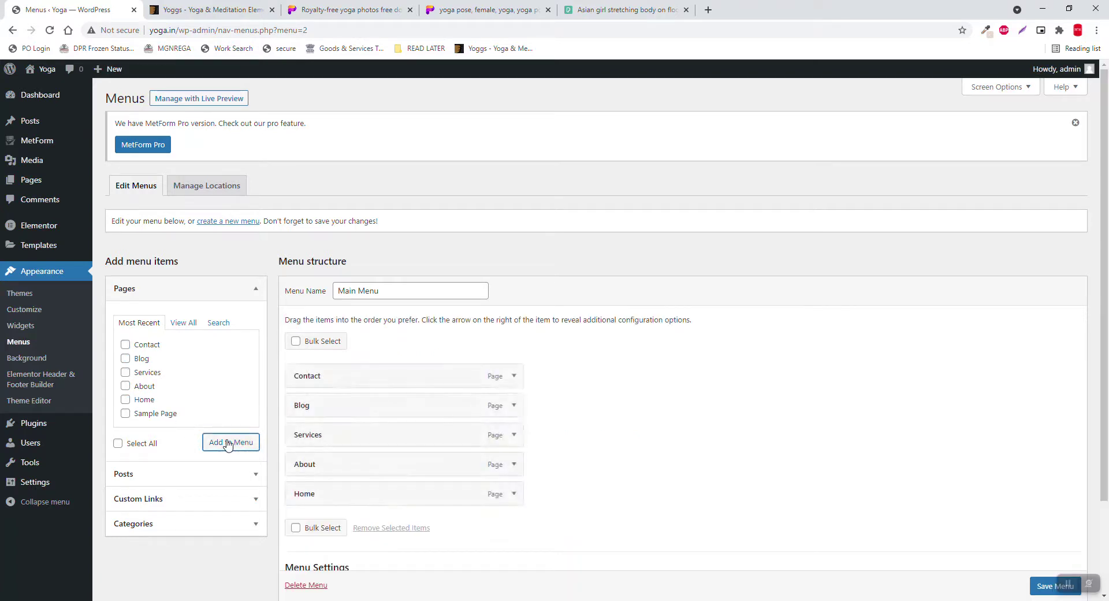
Step: Reorder the menu items to Home, About, Services, Blog, Contact and save the menu
scroll(404, 439, "down", 1)
left_click_drag(399, 436, 344, 409)
scroll(957, 505, "down", 1)
left_click(1048, 537)
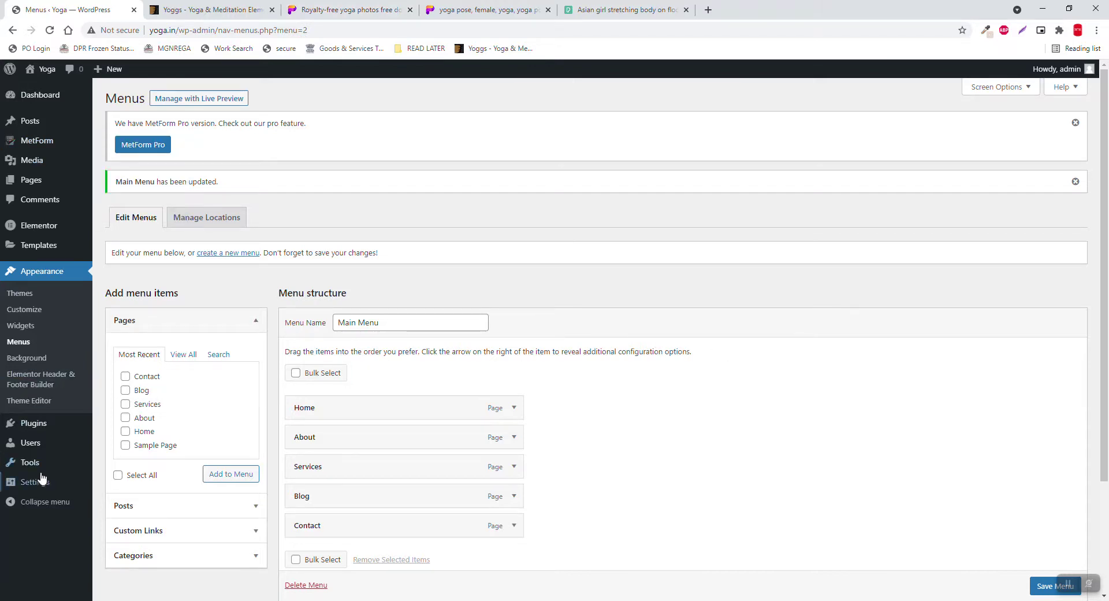
Step: Set the site tagline to "Yoga & Fitness Training Centre" in the general settings and save the changes
mouse_move(36, 484)
left_click(126, 472)
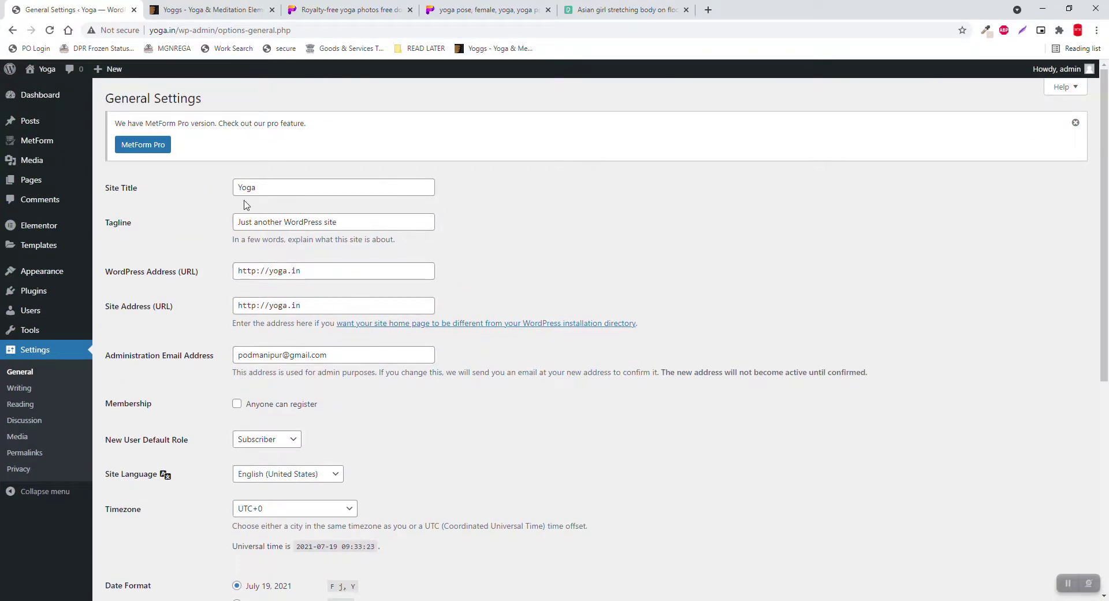
triple_click(358, 222)
mouse_move(2, 221)
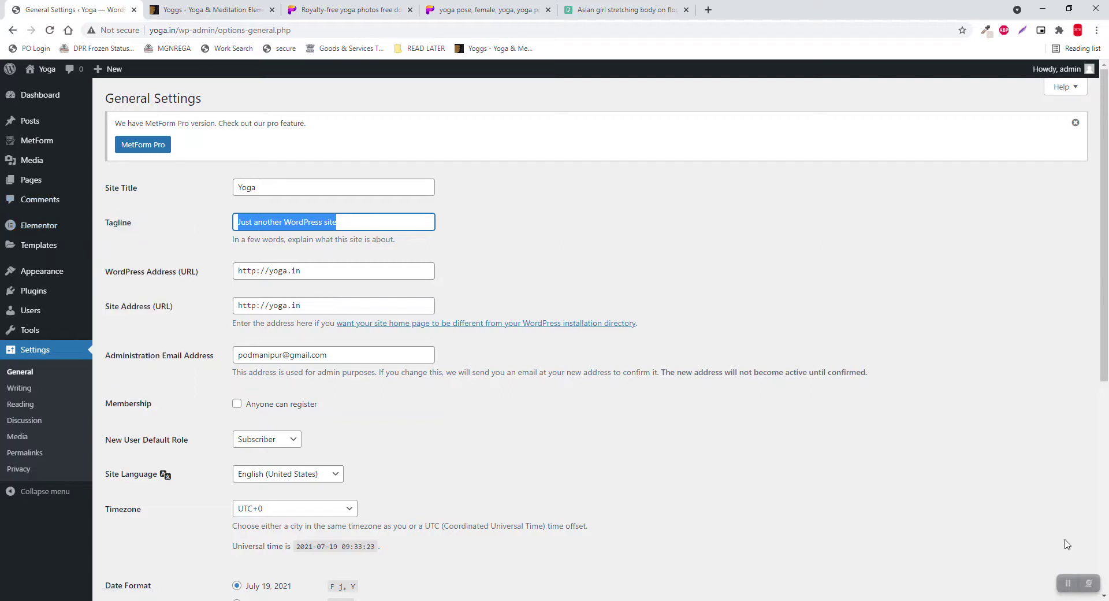
type("Yoga")
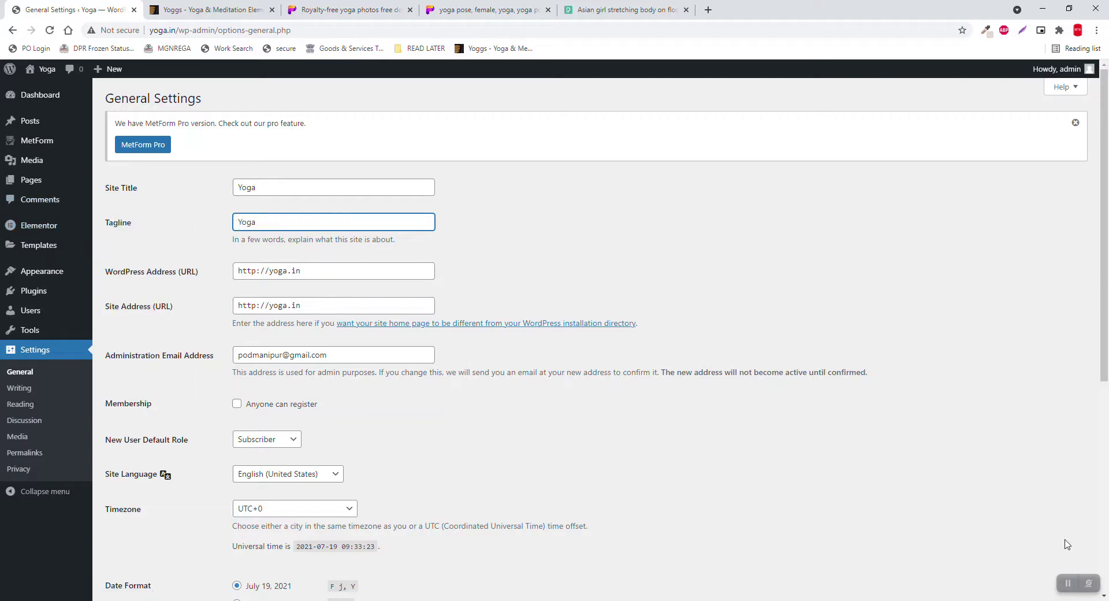
type(" & Fintness")
key("BackSpace")
key("BackSpace")
key("BackSpace")
key("BackSpace")
key("BackSpace")
key("BackSpace")
key("BackSpace")
scroll(598, 549, "down", 6)
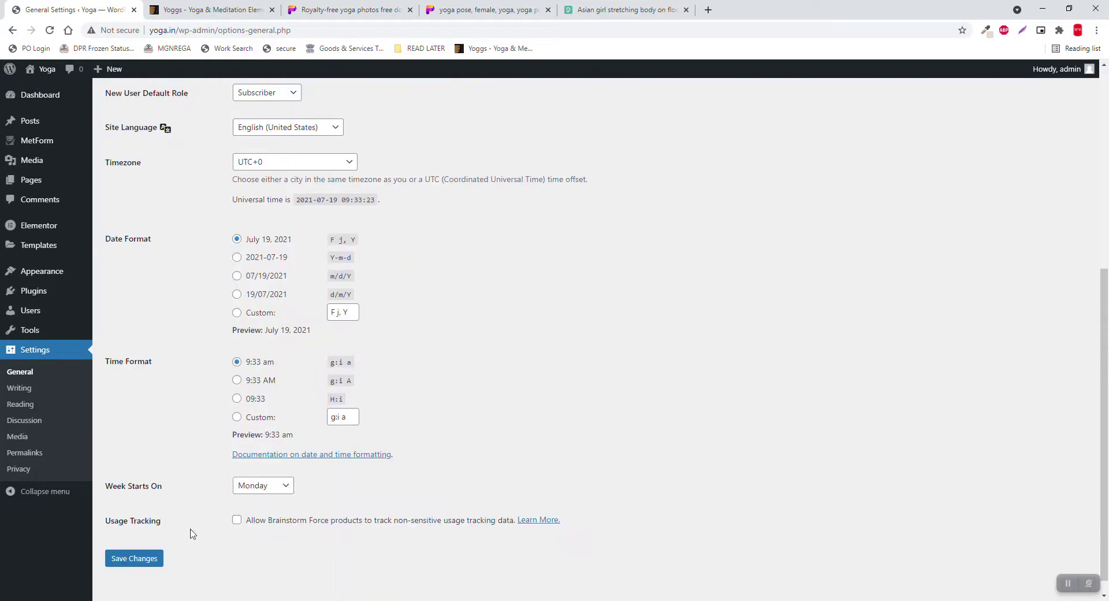
left_click(149, 559)
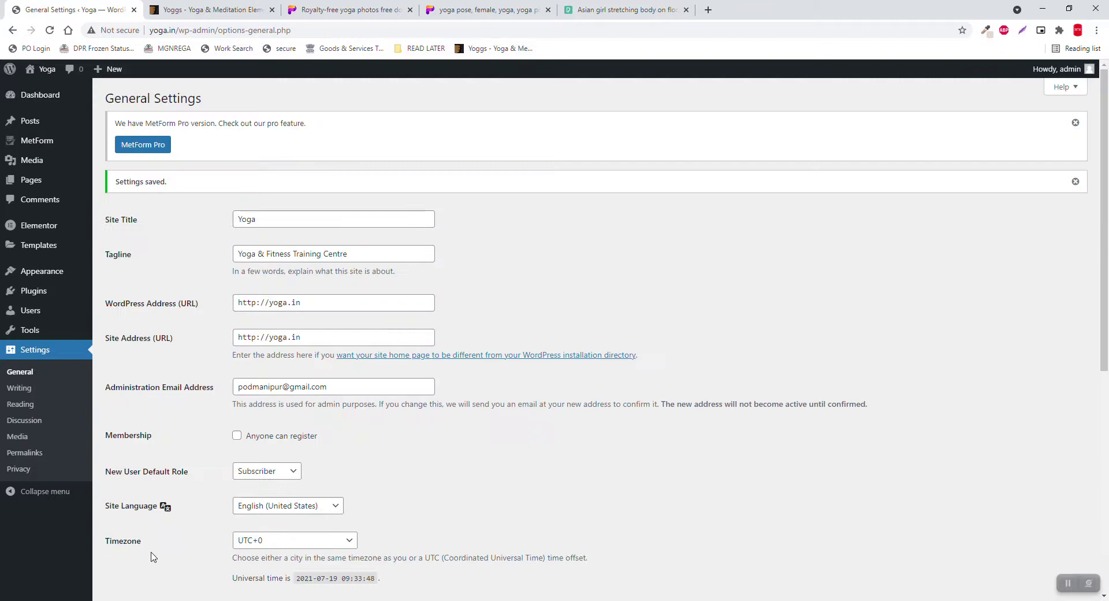
Step: Set the site's homepage to display the static page Home and save the reading settings
left_click(23, 408)
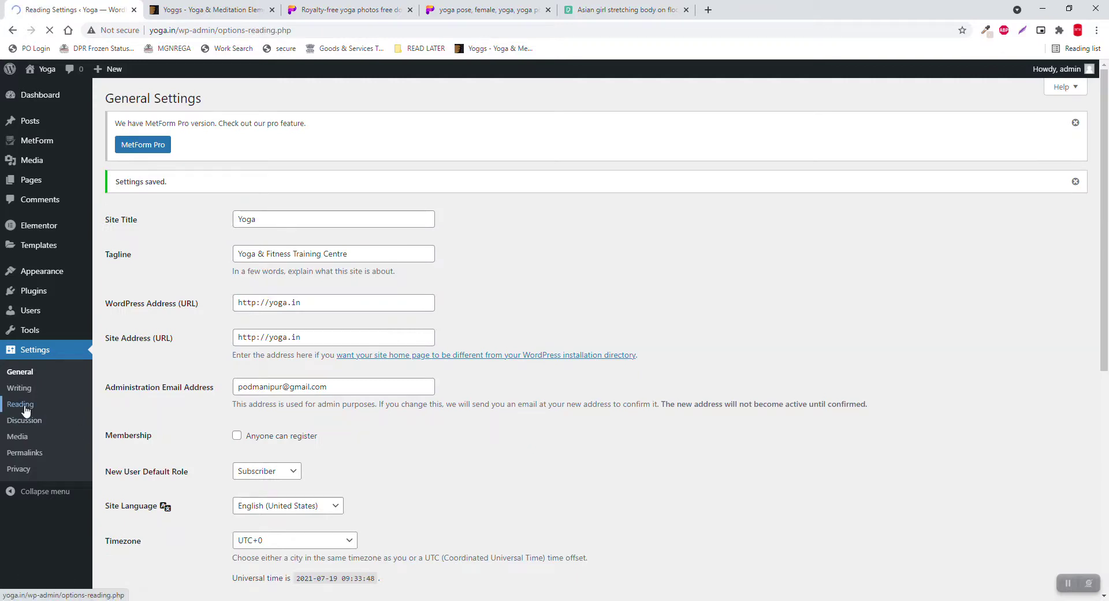
left_click(237, 204)
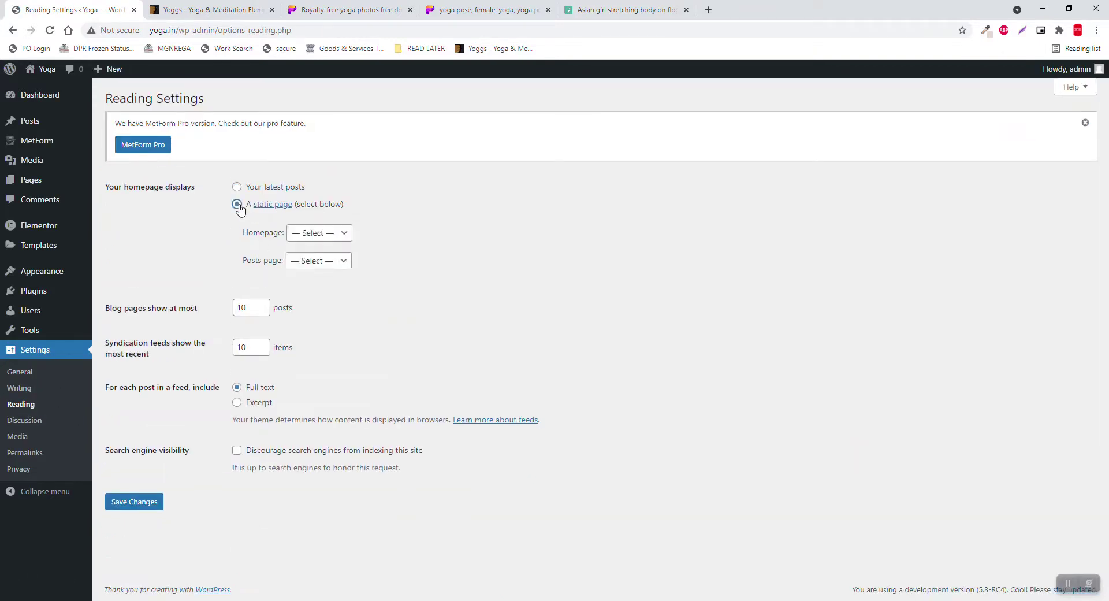
left_click(321, 233)
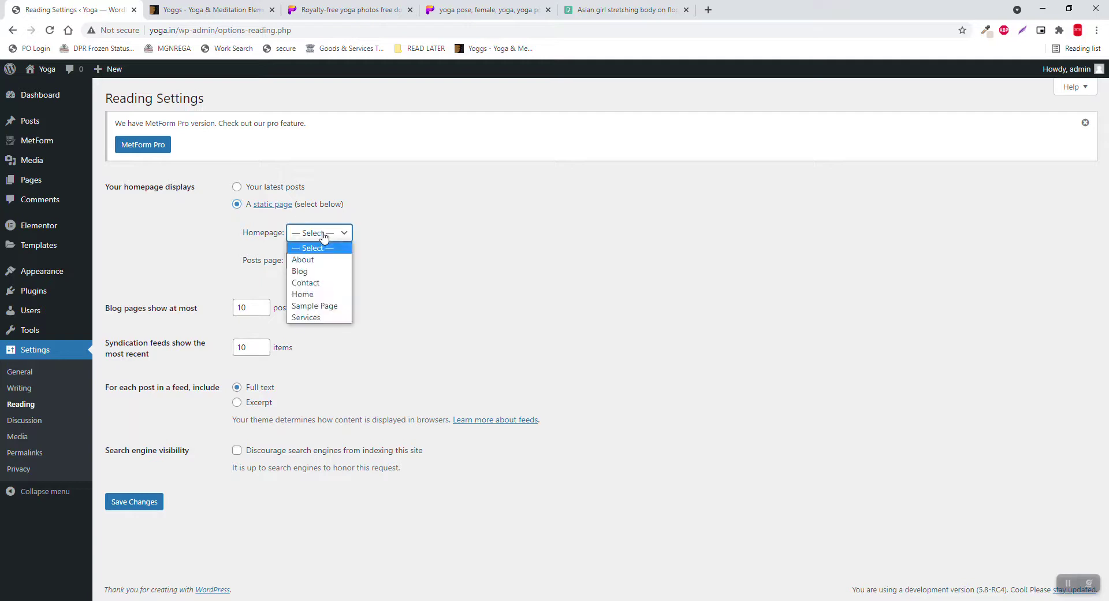
left_click(316, 294)
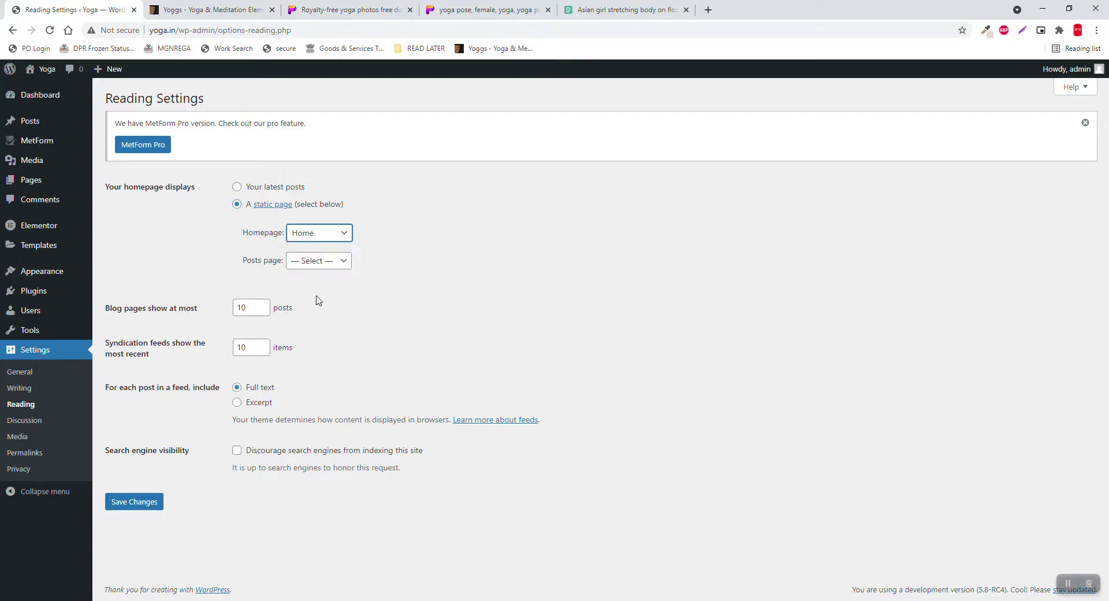
left_click(153, 504)
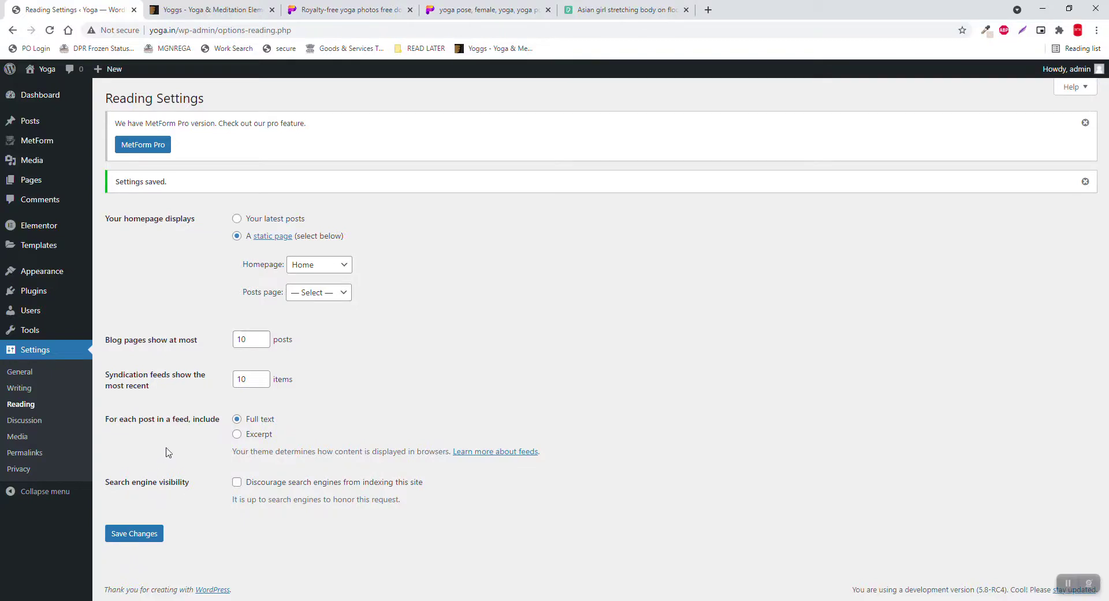
Step: Rename the Uncategorized post category to Blog with its old slug cleared, and add a new category named Services
mouse_move(32, 124)
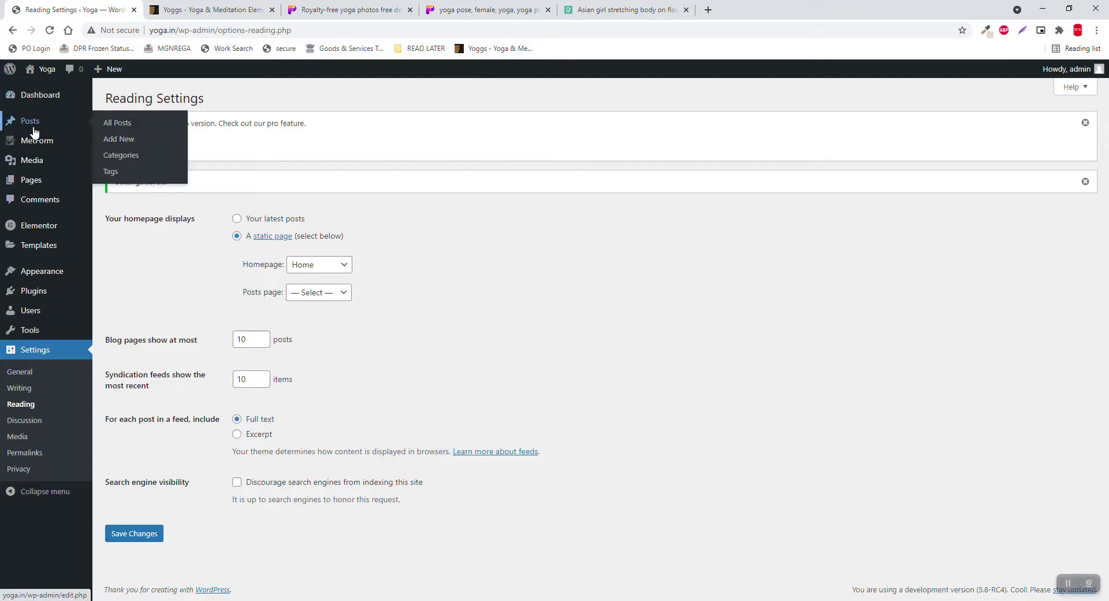
left_click(122, 156)
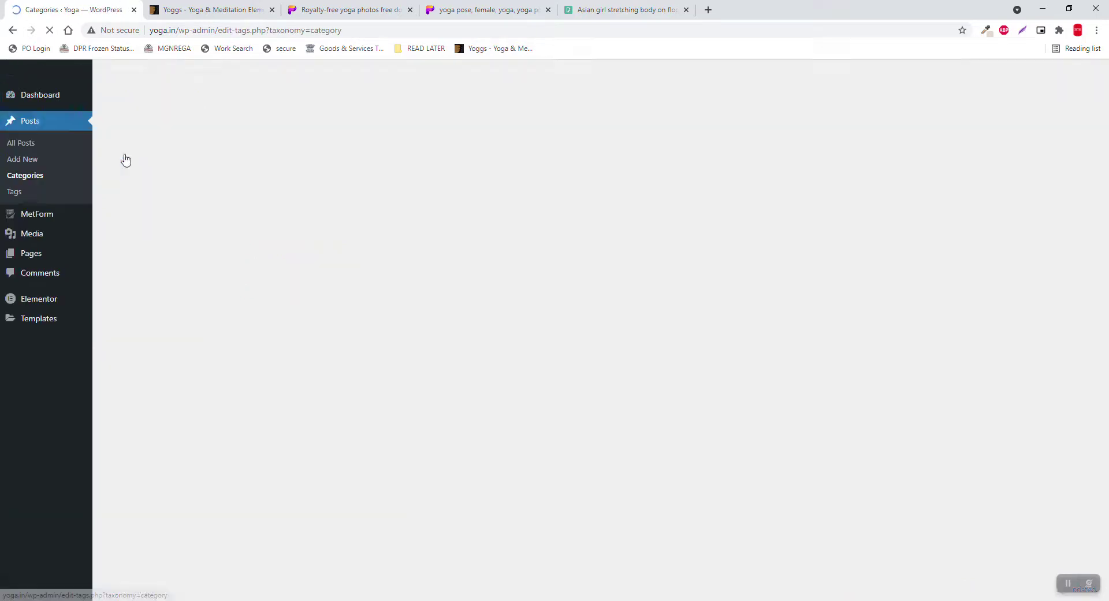
left_click(516, 258)
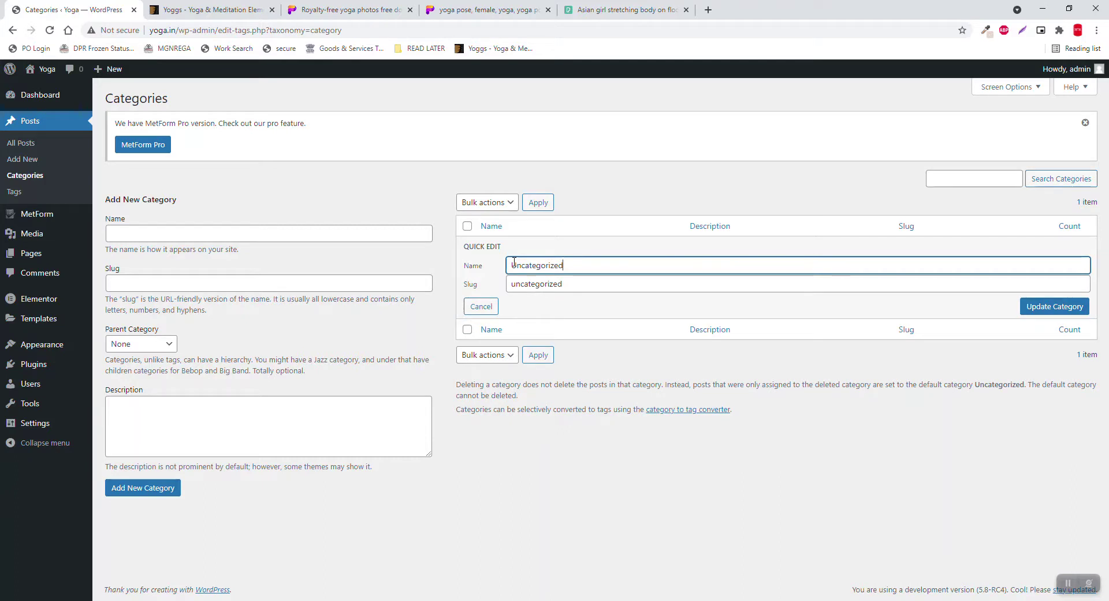
left_click_drag(607, 257, 115, 264)
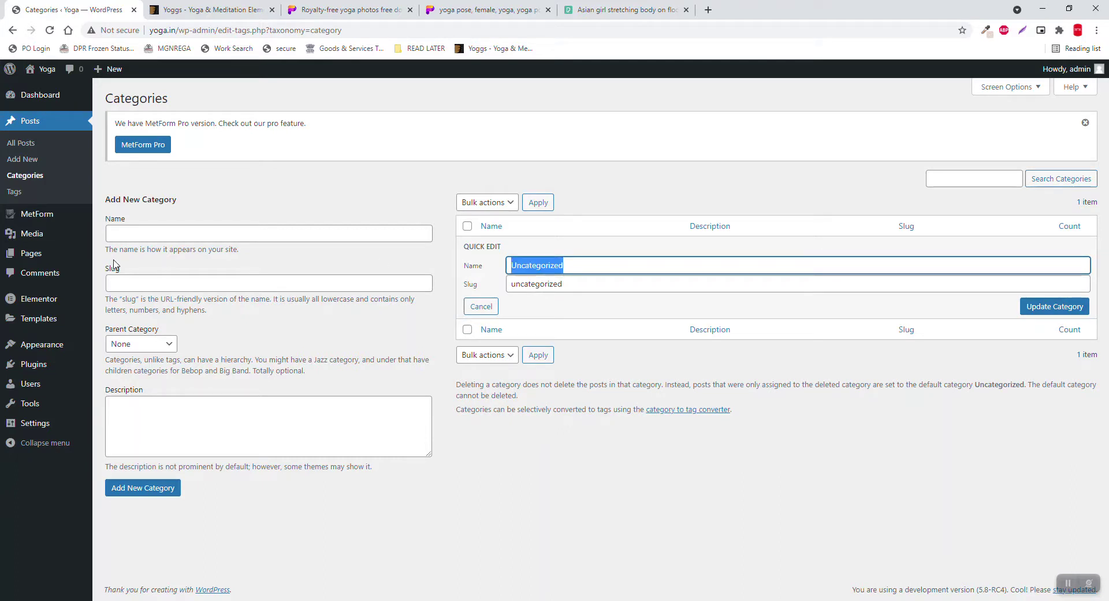
type("Blog")
key("Tab")
key("BackSpace")
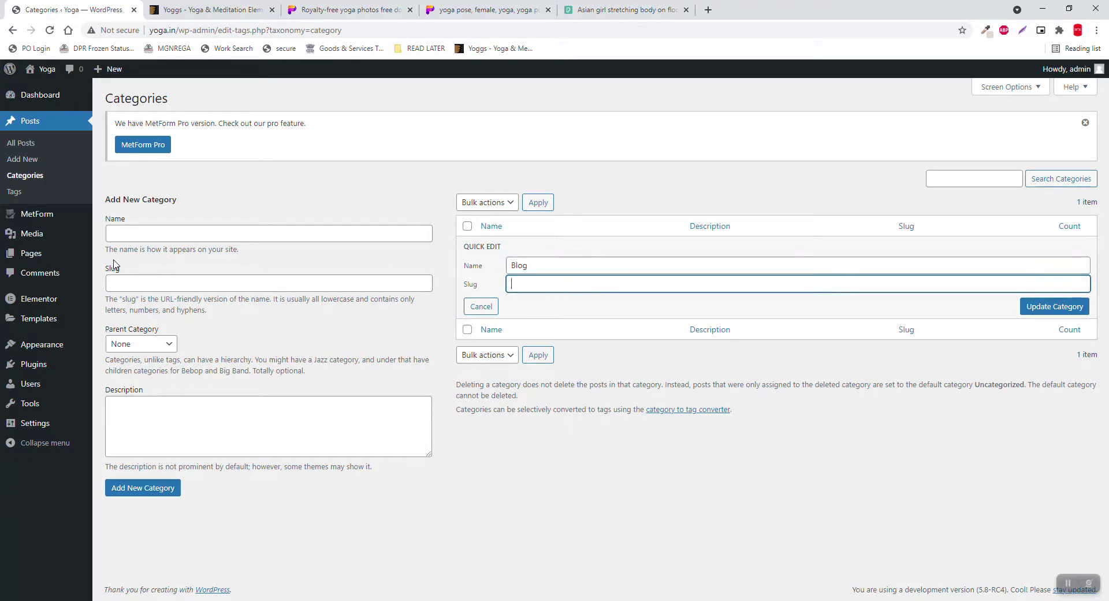
left_click(1038, 307)
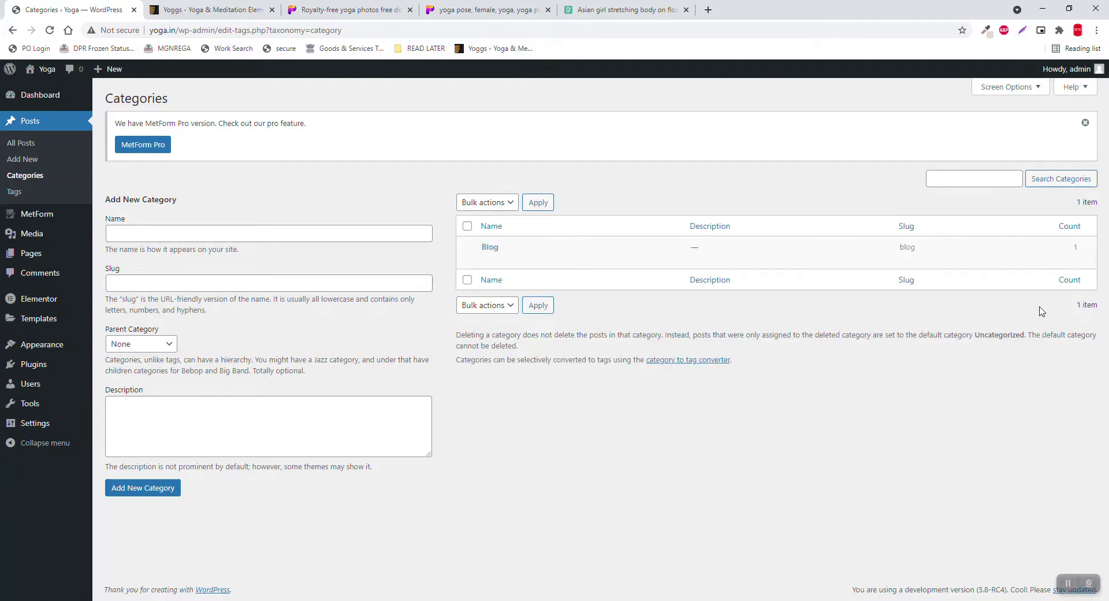
left_click(160, 231)
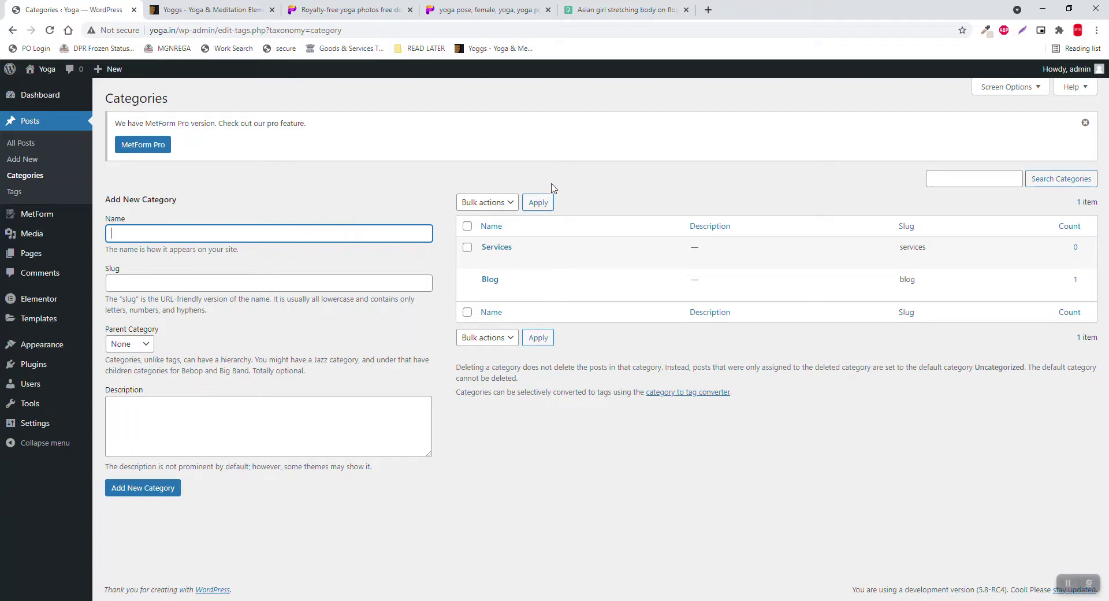
Step: Create a new post titled "Meditation" after checking the service names on the Yoggs template preview
left_click(32, 162)
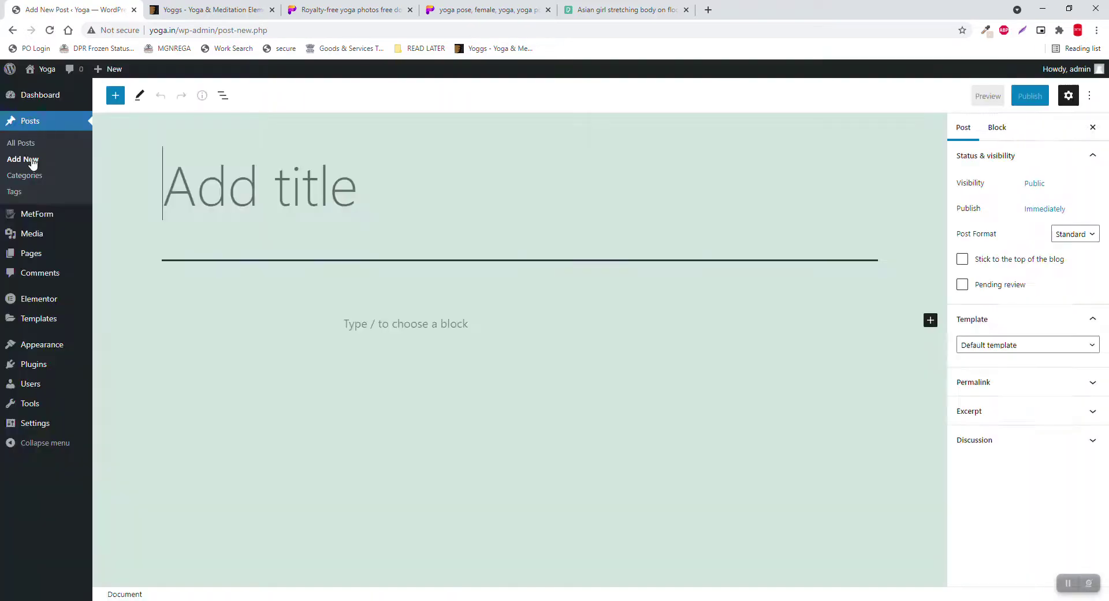
left_click(239, 8)
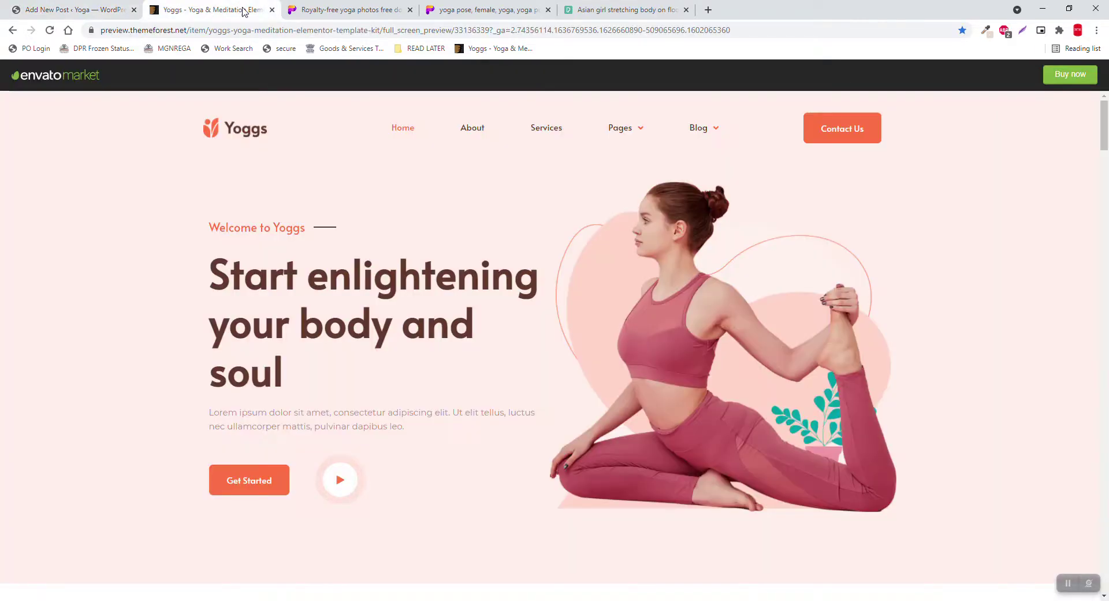
scroll(507, 311, "down", 6)
scroll(507, 312, "down", 10)
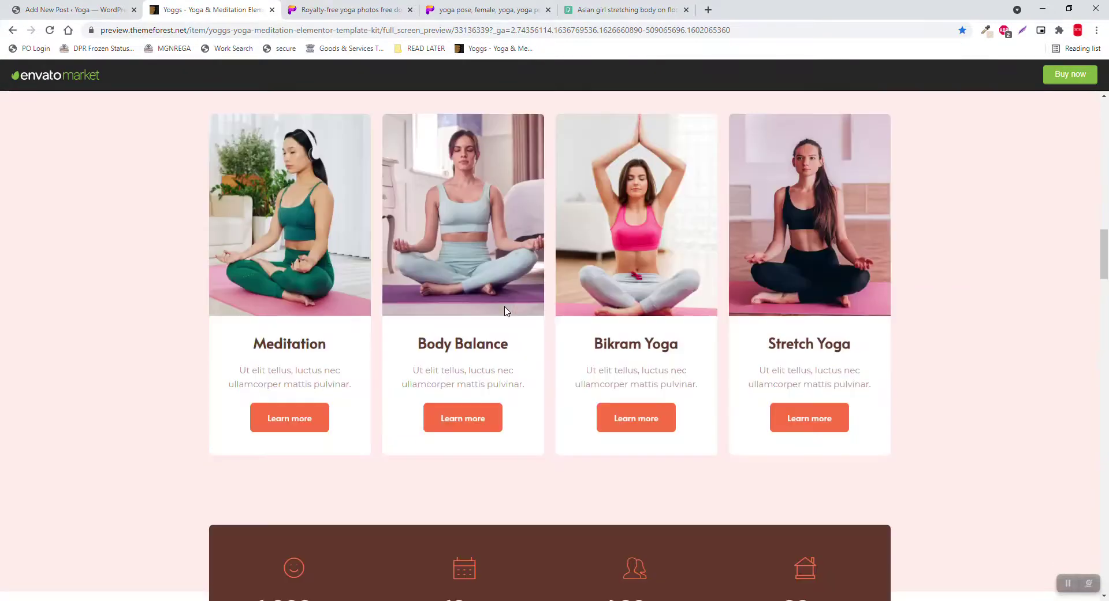
scroll(506, 311, "down", 2)
scroll(503, 310, "up", 1)
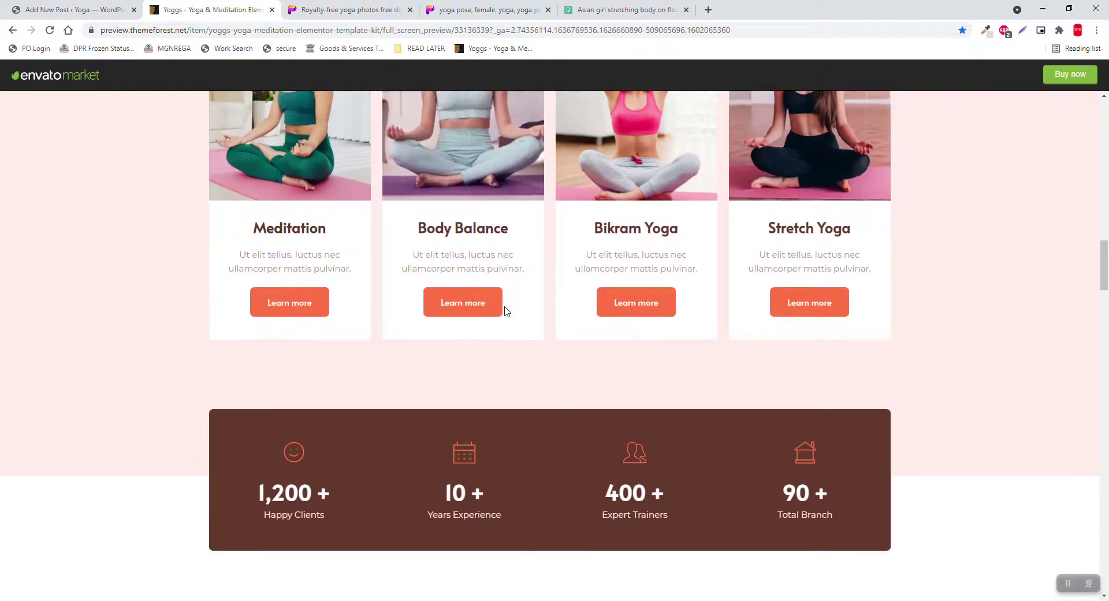
left_click(32, 6)
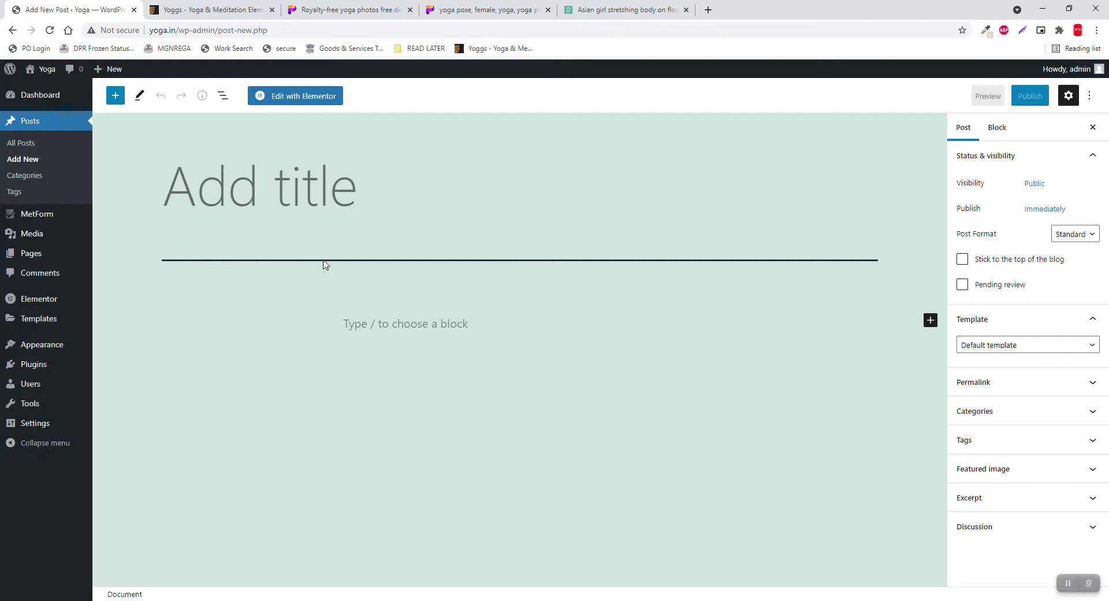
type("Meditation")
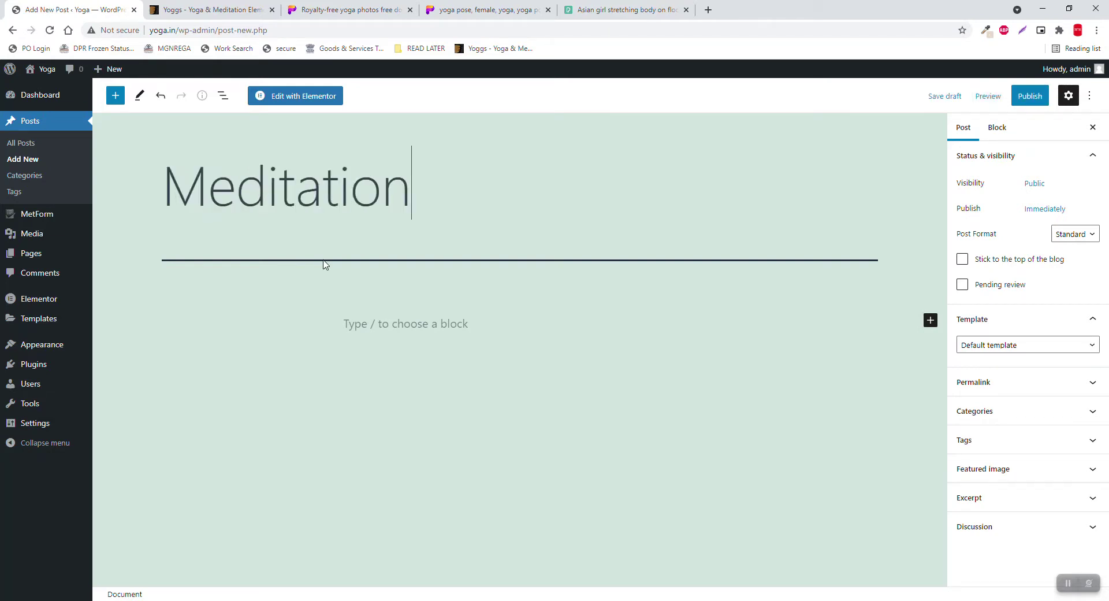
Step: Set the Meditation post's template to Elementor Full Width and assign it to the Services category
left_click(1012, 345)
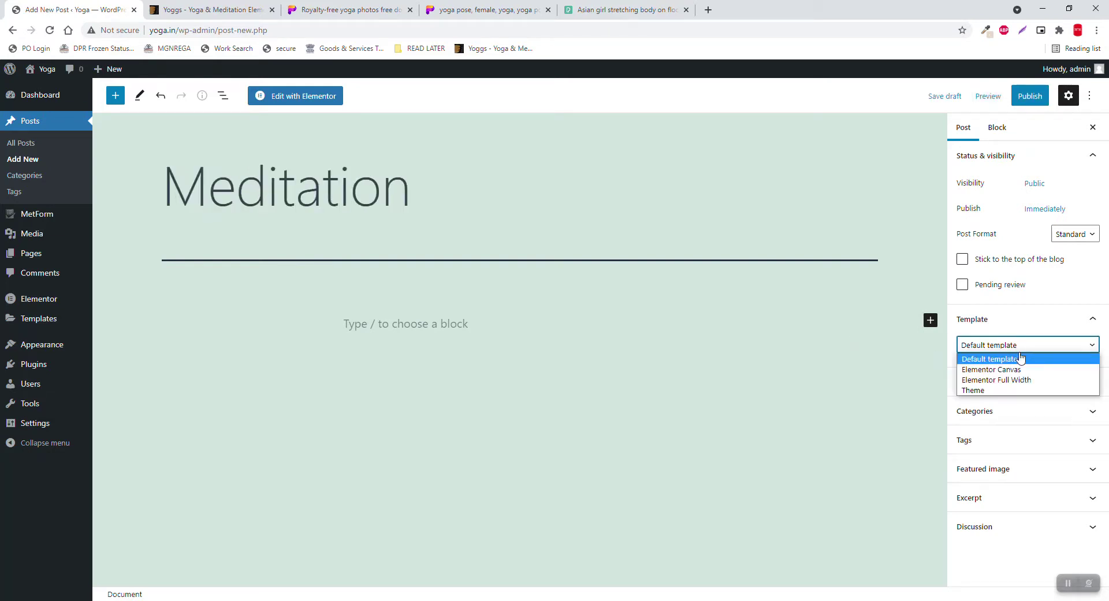
left_click(1028, 381)
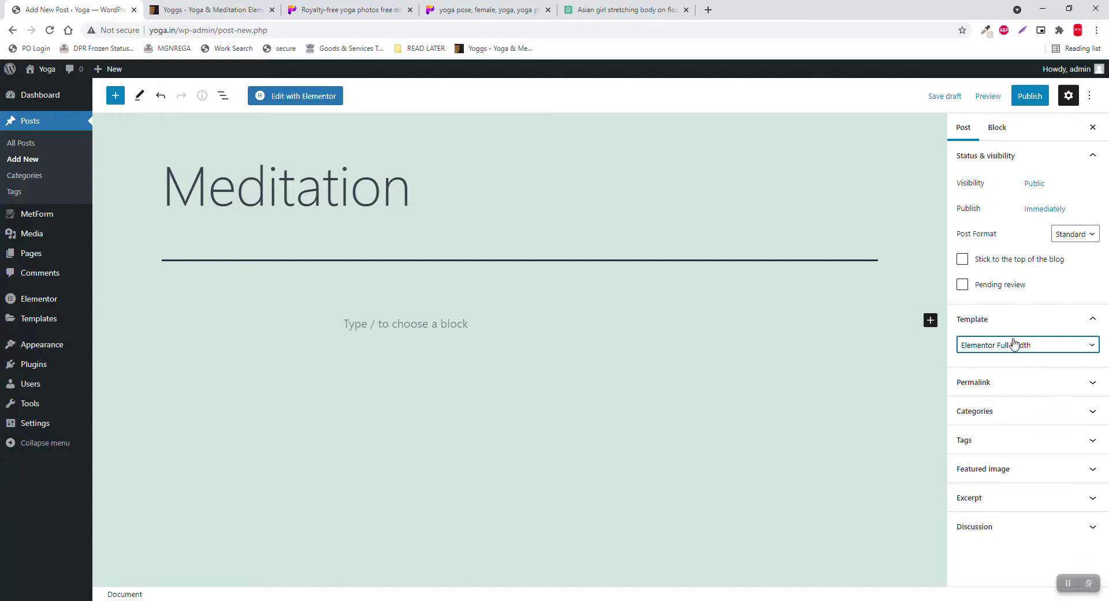
left_click(995, 411)
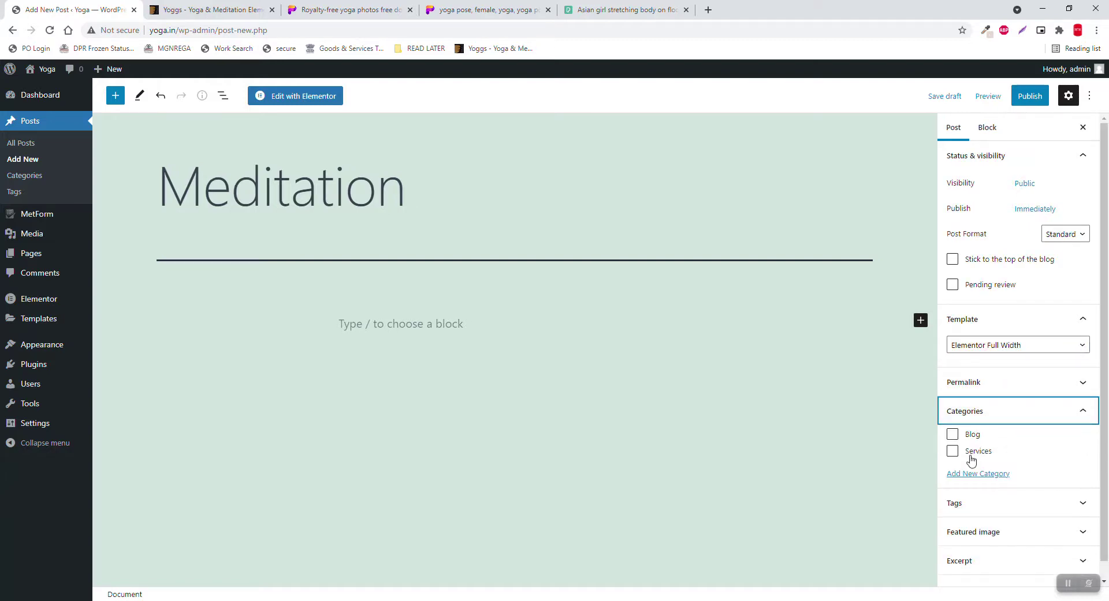
left_click(974, 456)
Step: Open the post's featured image upload dialog, switch to Pexels and search for "yoga" photos
scroll(1020, 443, "down", 1)
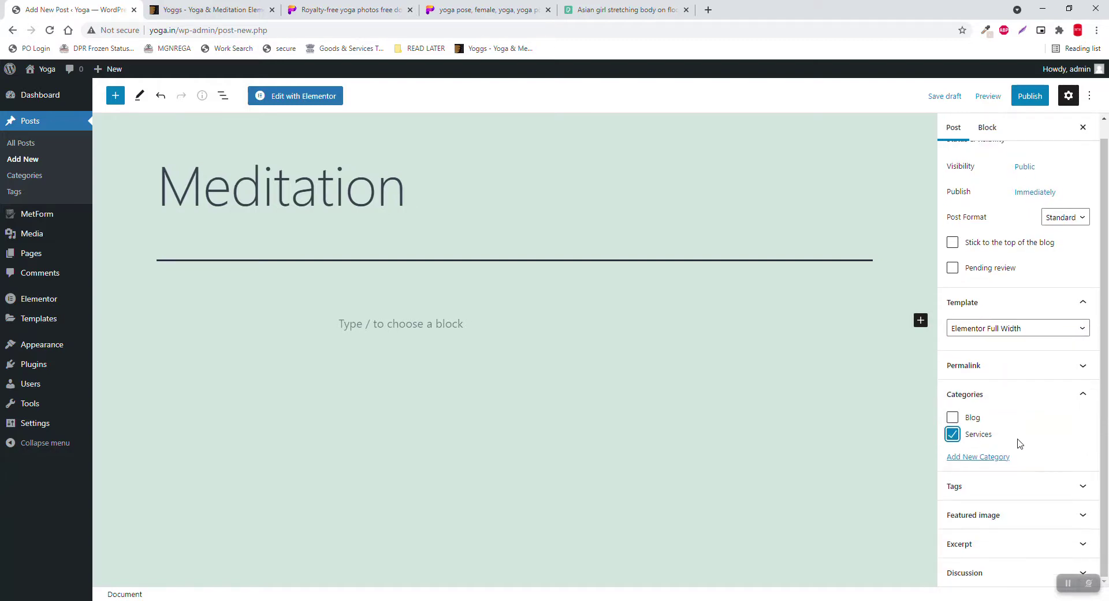
left_click(991, 515)
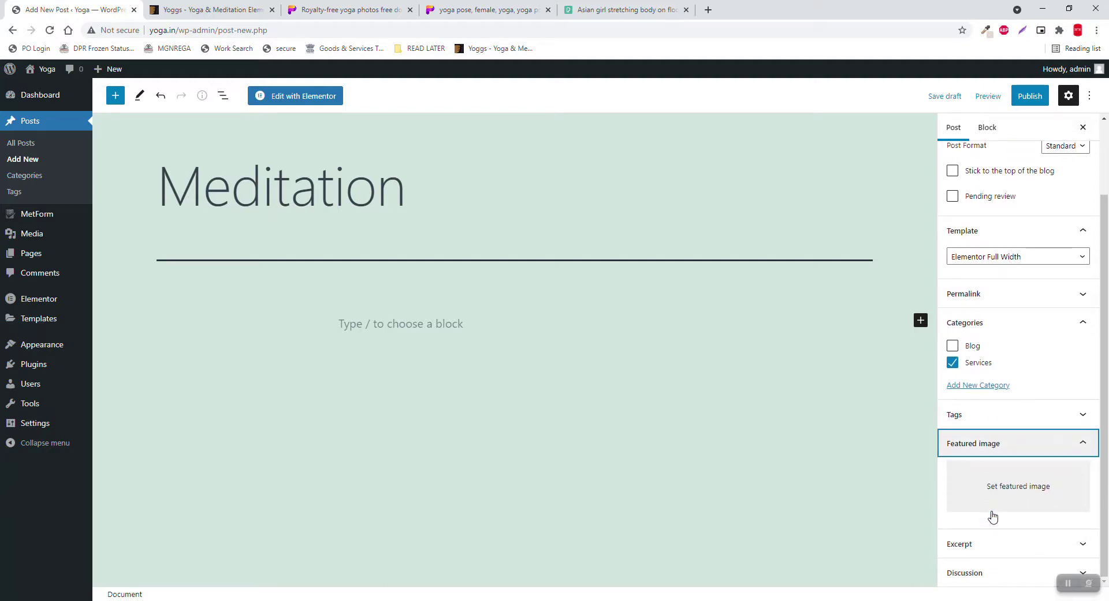
left_click(1003, 487)
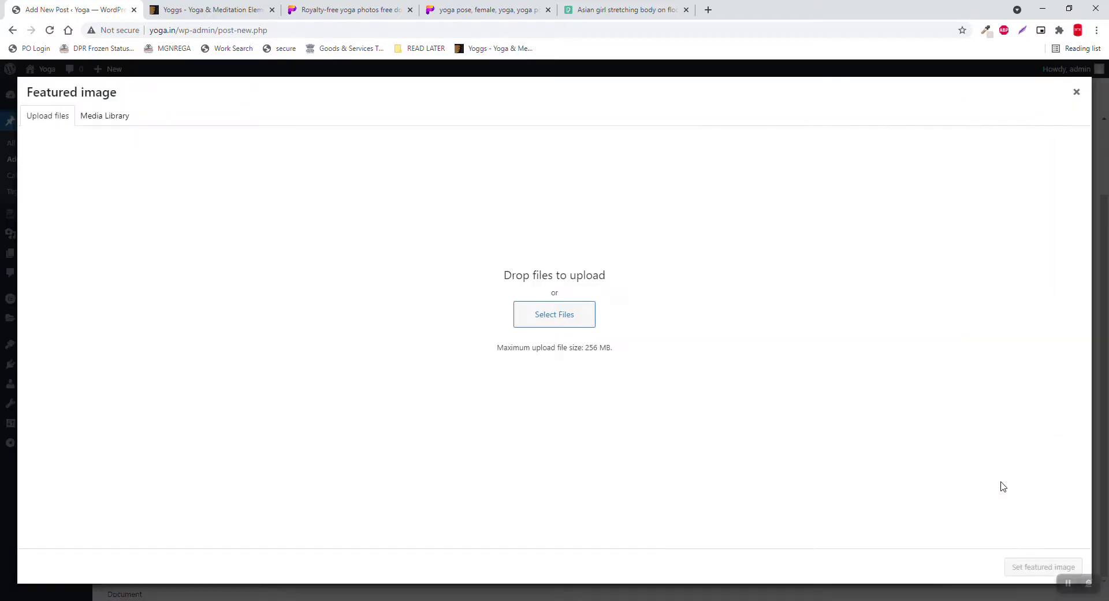
left_click(608, 5)
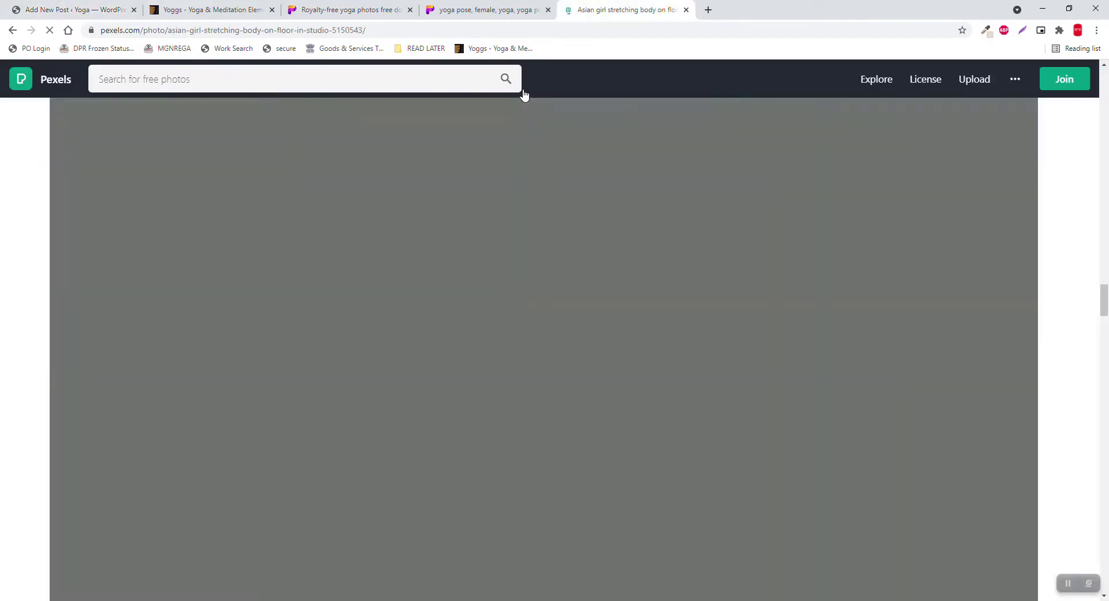
scroll(801, 247, "up", 20)
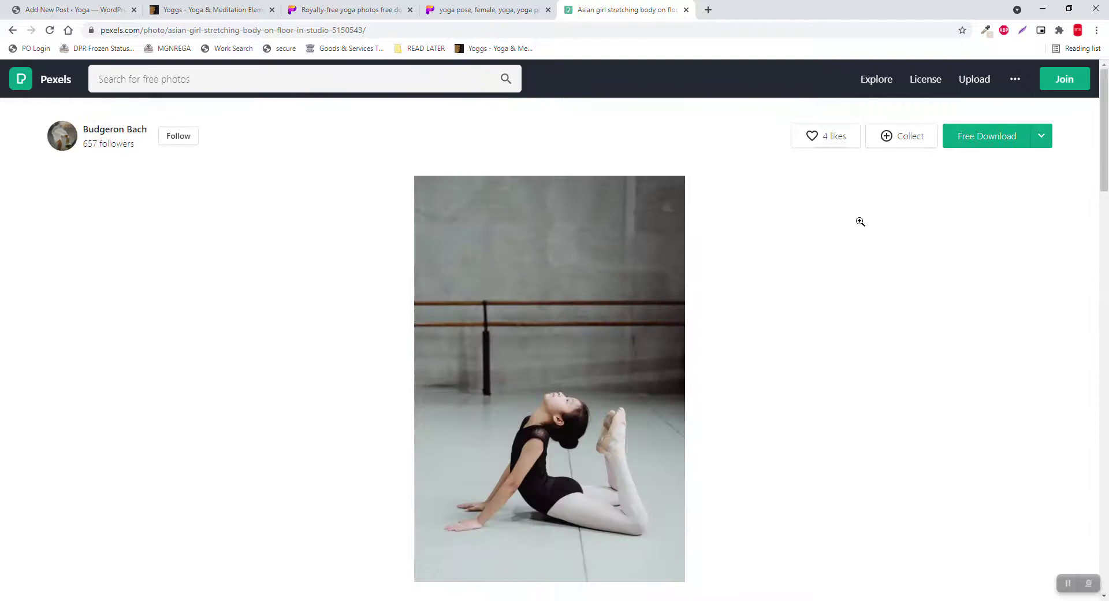
left_click(1021, 209)
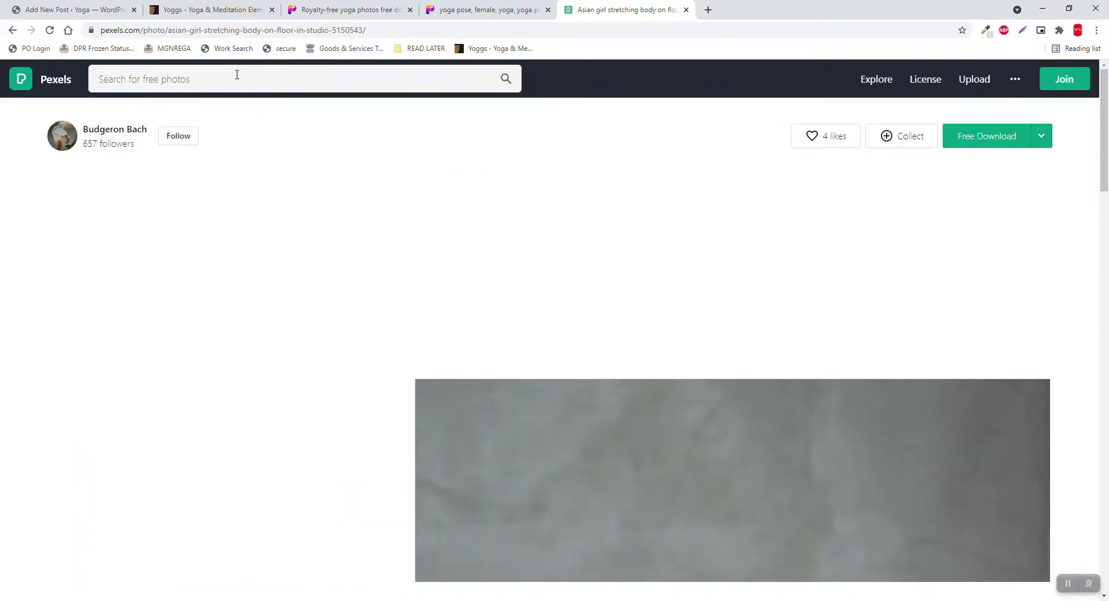
left_click(240, 72)
type("yoga")
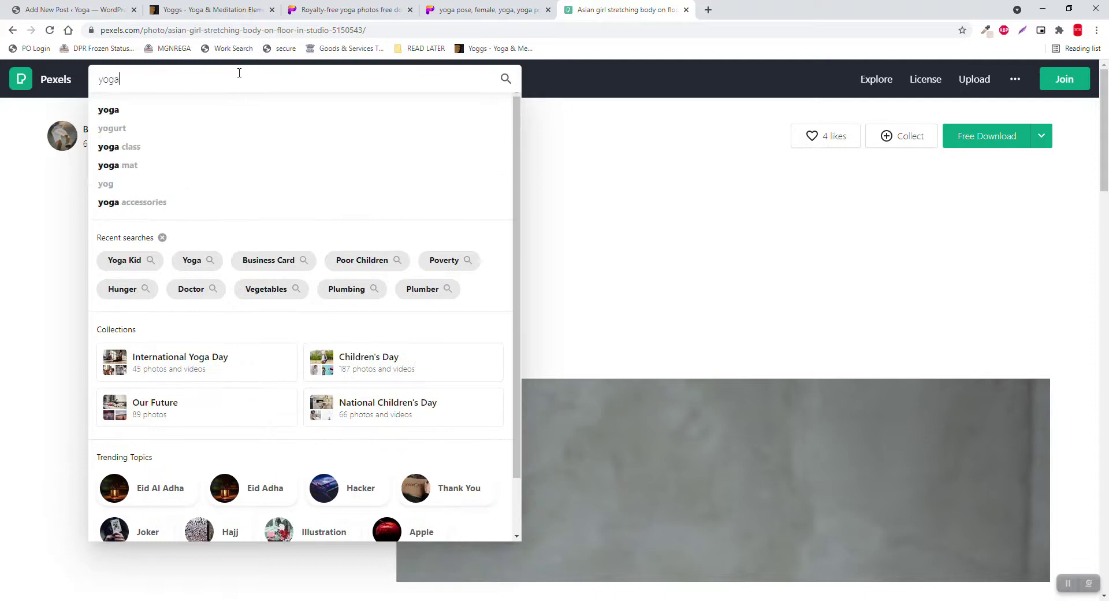
key("Return")
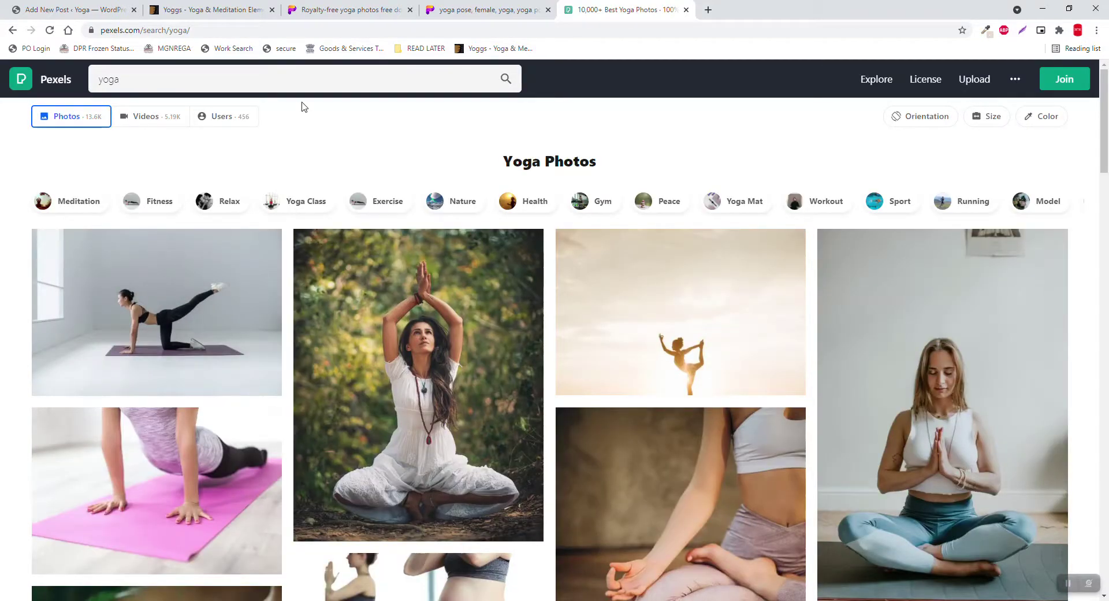
Step: Download the photo of the woman in white with raised hands in Small (640 x 800) size and upload it as the post's image
left_click(470, 327)
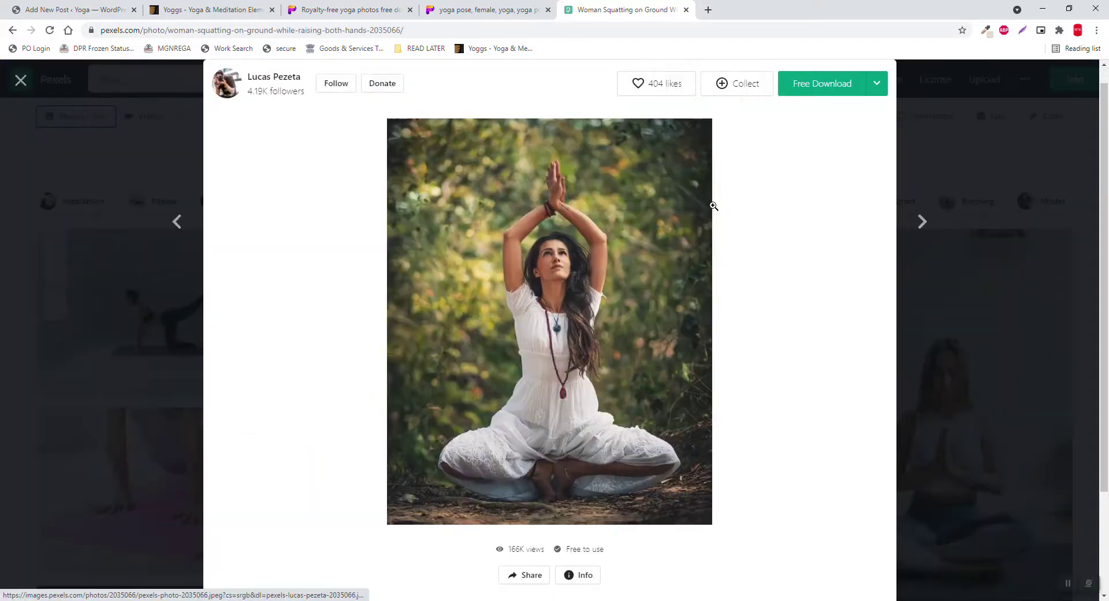
left_click(878, 87)
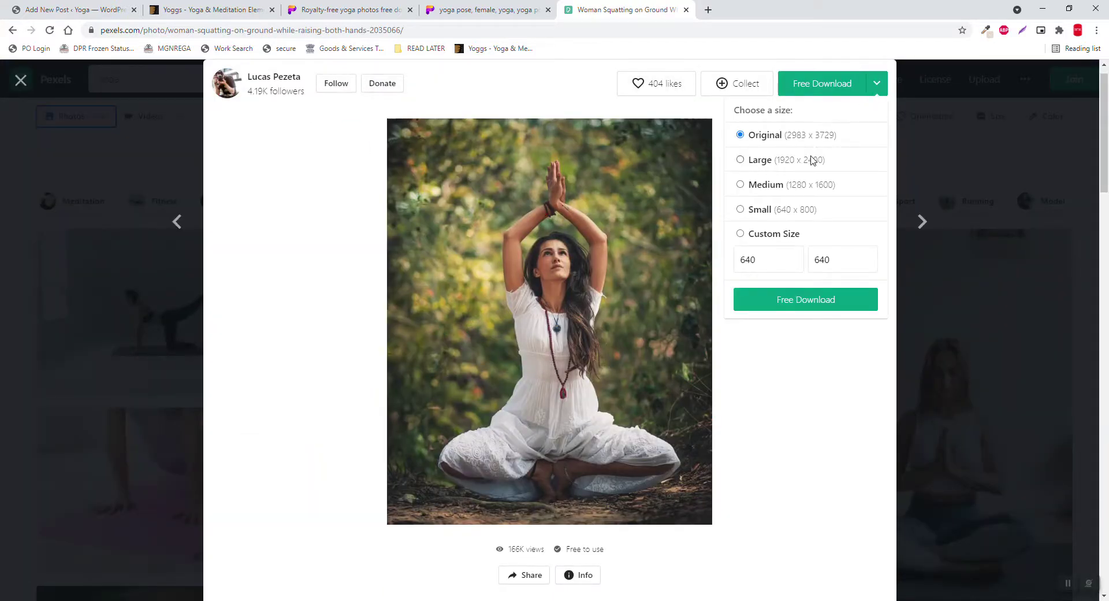
left_click(797, 186)
left_click(795, 209)
left_click(800, 300)
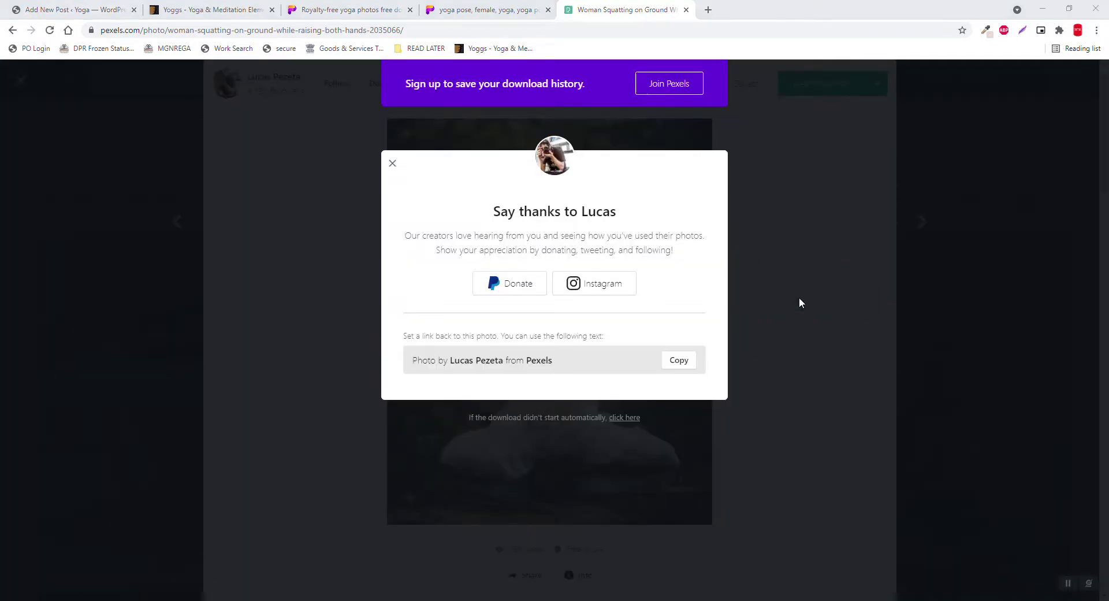
left_click(682, 538)
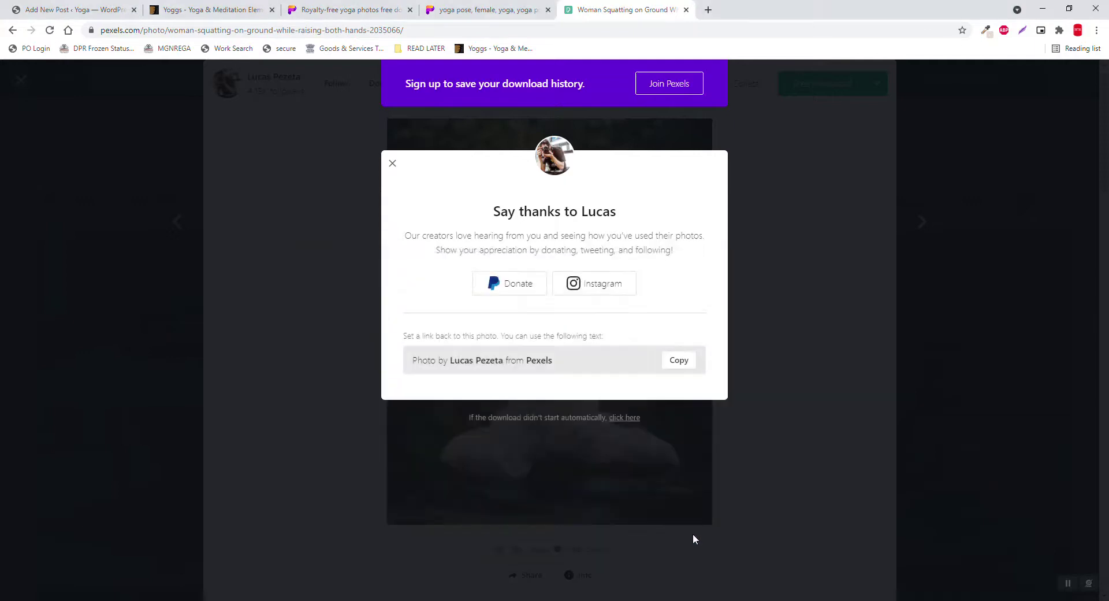
left_click(87, 8)
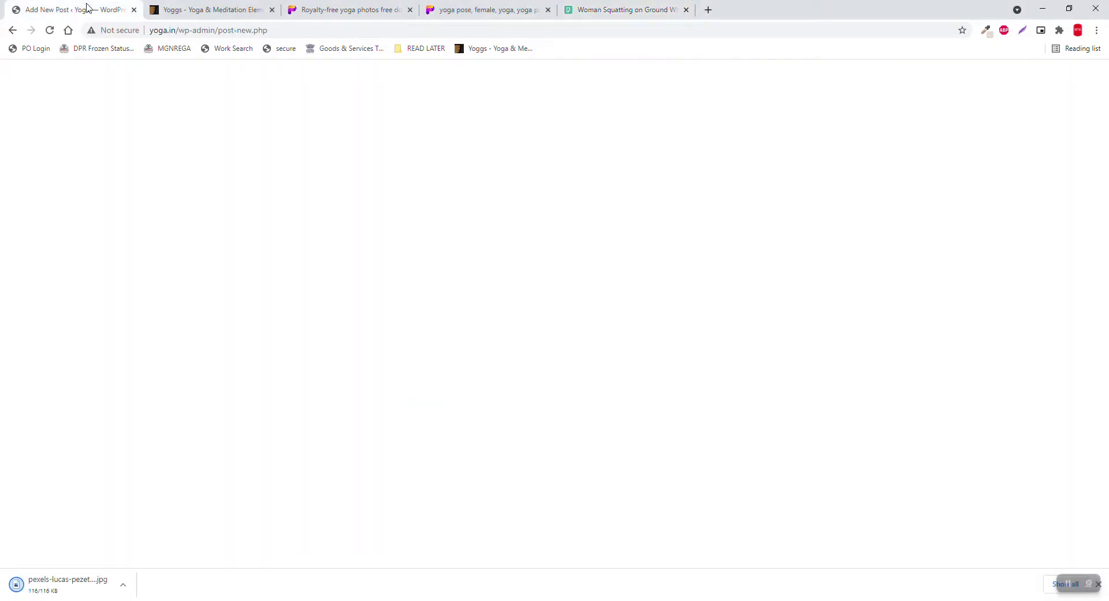
left_click_drag(76, 585, 180, 394)
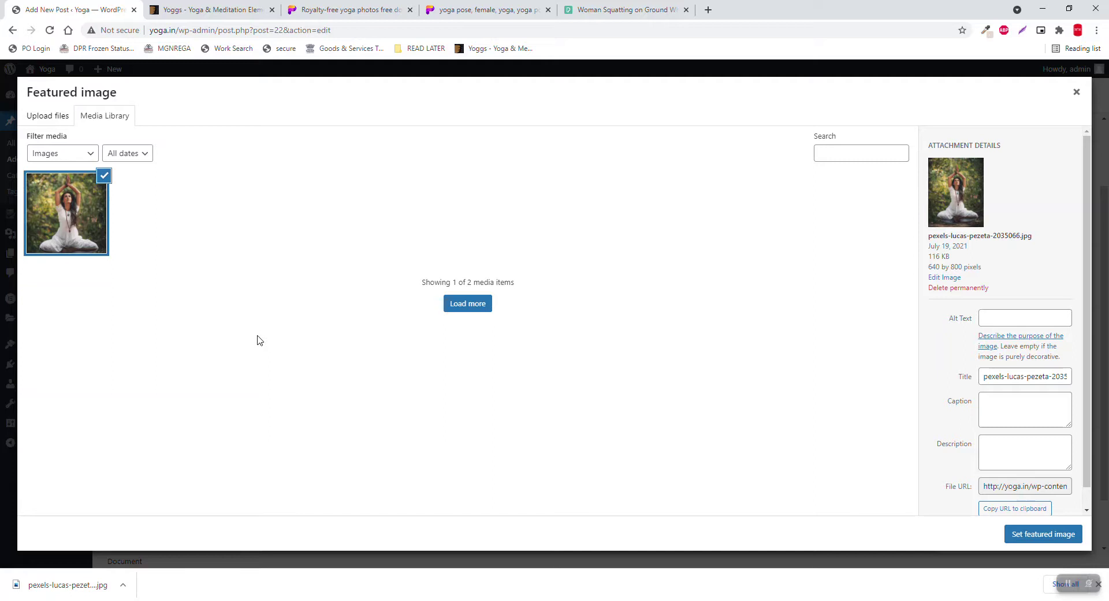
Step: Examine the hero, about and service card images on the Yoggs template and revisit the stock photo pages
left_click(168, 9)
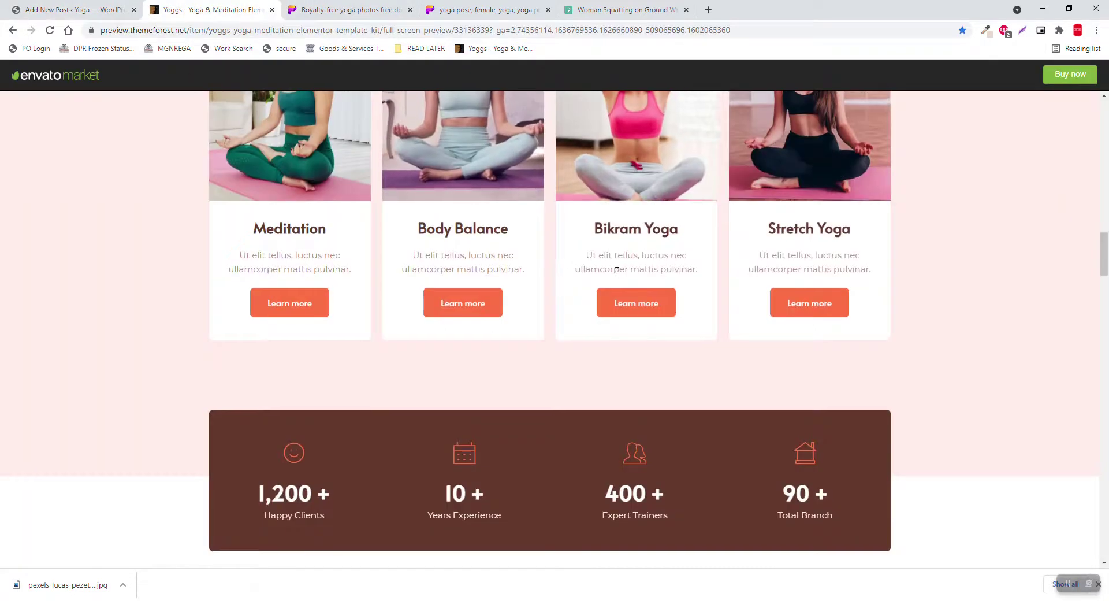
scroll(617, 271, "up", 15)
scroll(370, 354, "up", 3)
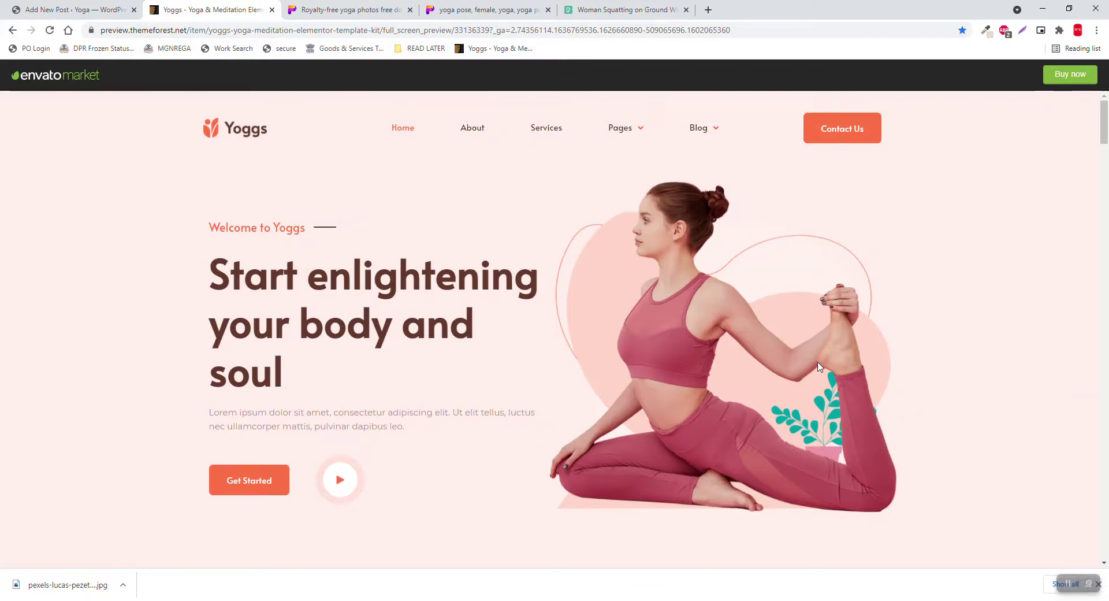
scroll(819, 366, "down", 3)
scroll(821, 364, "down", 3)
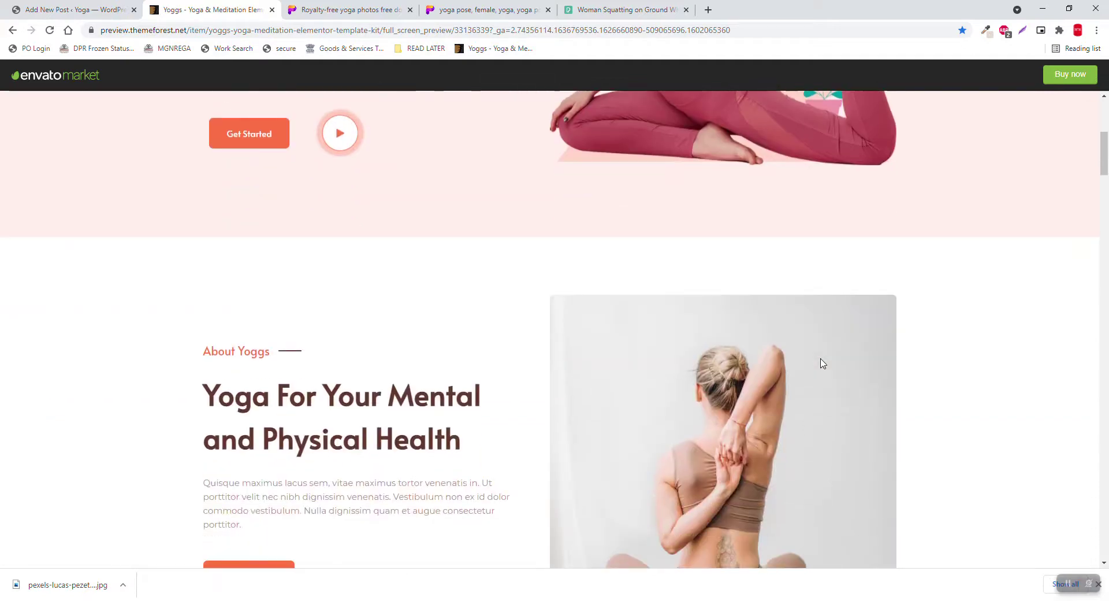
scroll(823, 363, "up", 4)
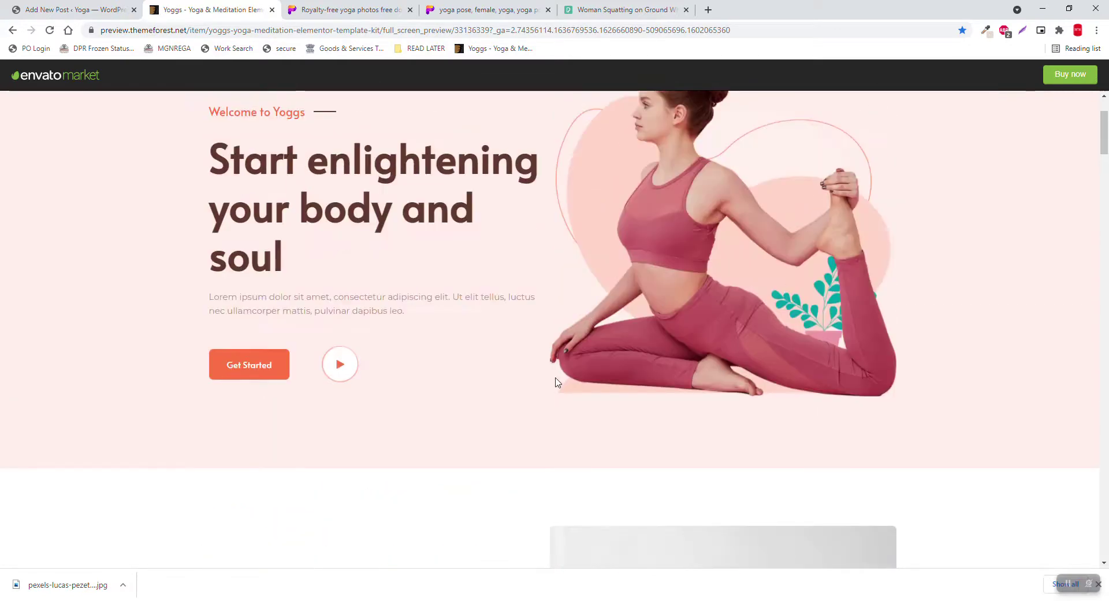
scroll(565, 380, "down", 18)
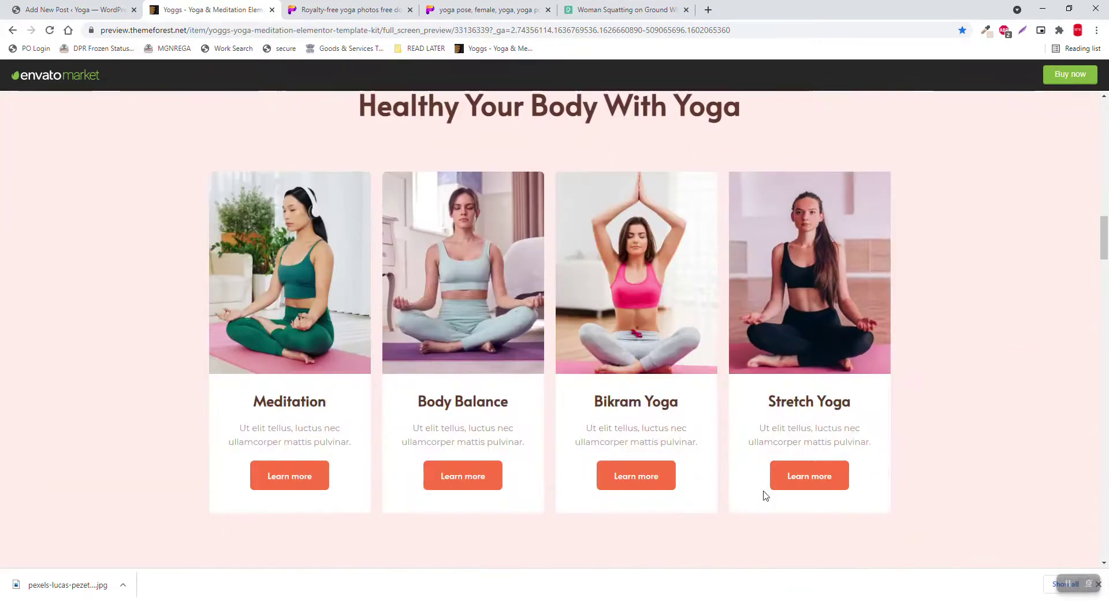
left_click(372, 10)
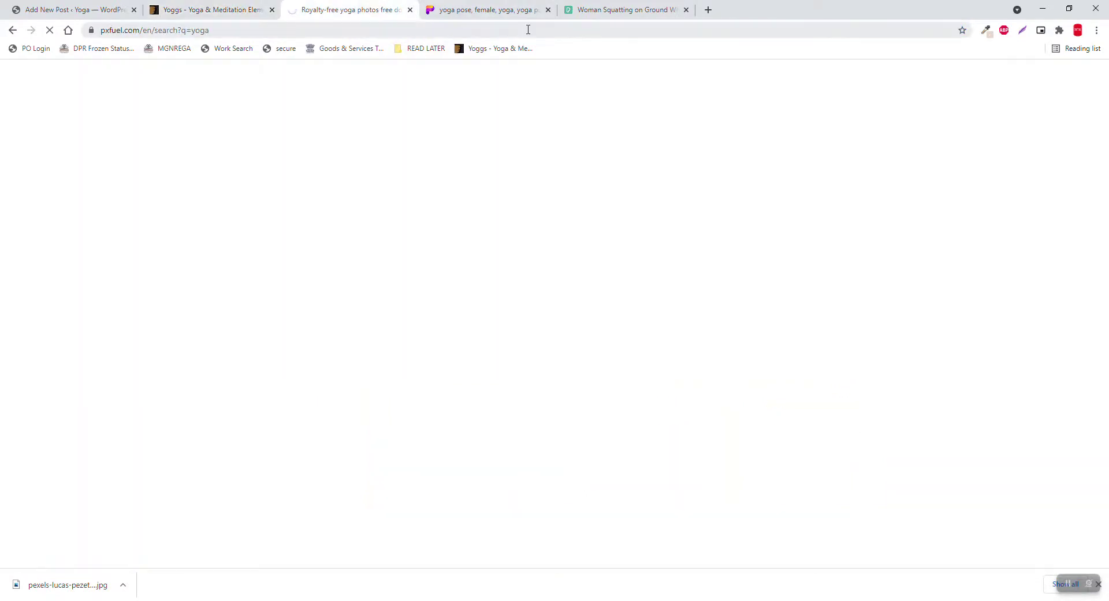
left_click(616, 10)
left_click(384, 9)
left_click(201, 6)
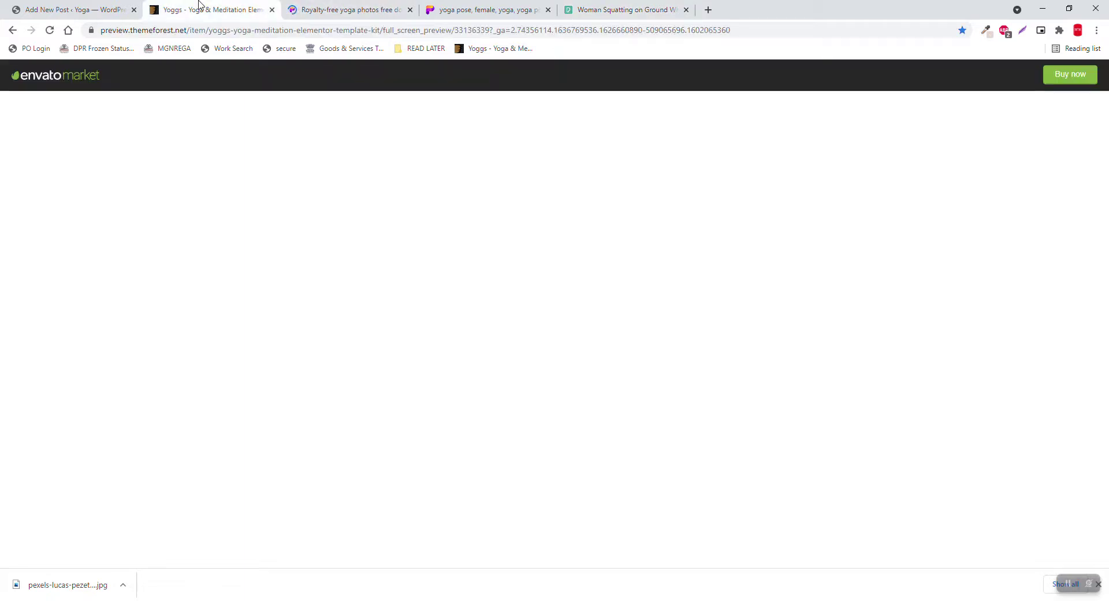
Step: Return to the Meditation post and set the uploaded yoga photo as its featured image
left_click(98, 10)
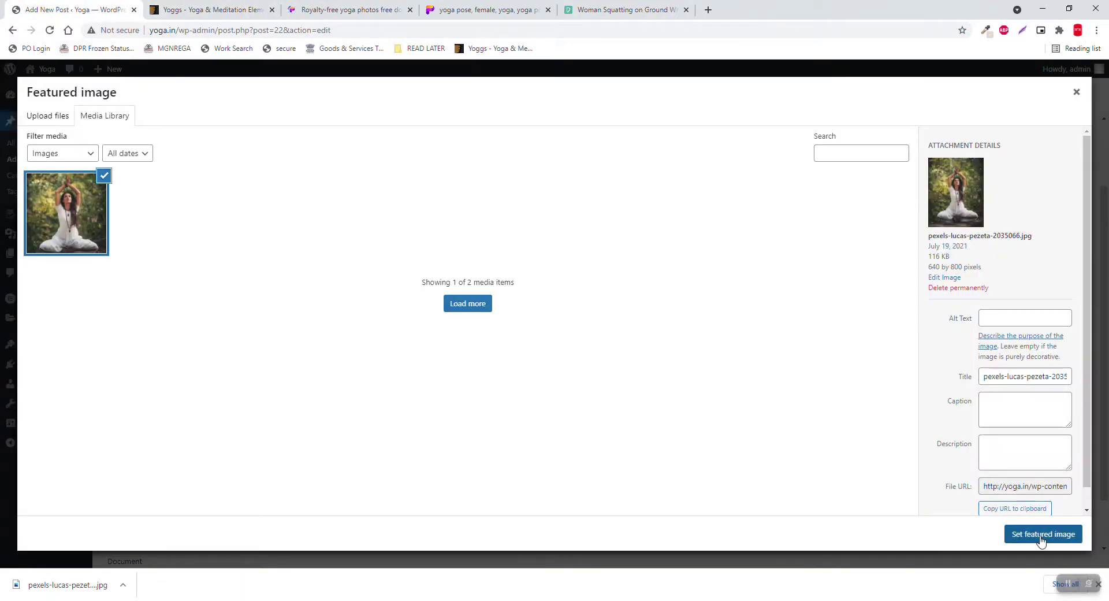
left_click(1042, 535)
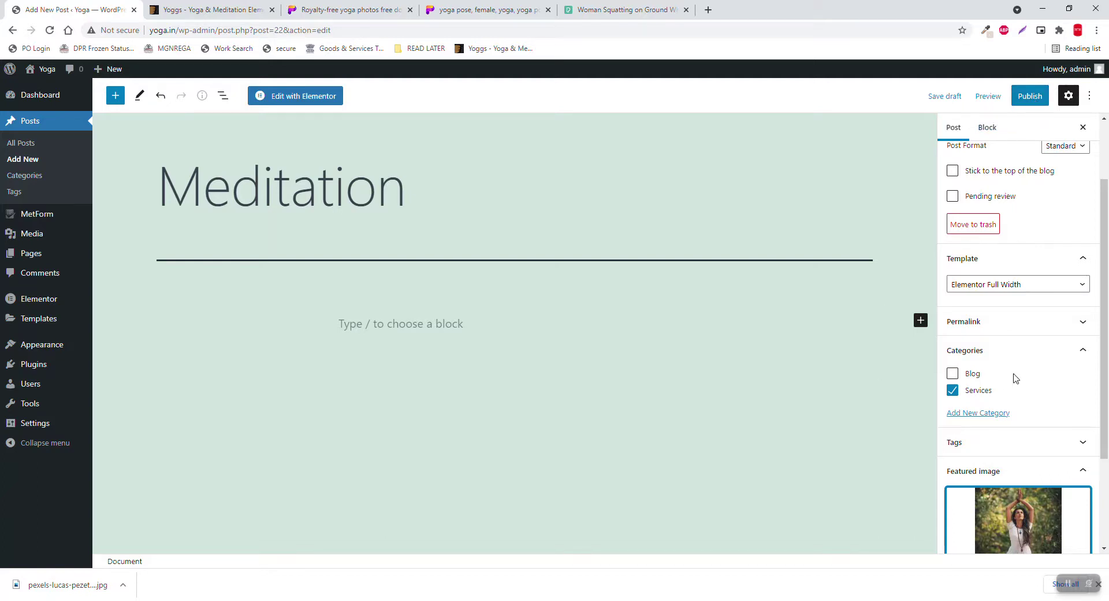
Step: Expand the Excerpt section of the Meditation post's settings
scroll(1014, 377, "down", 2)
left_click(1010, 511)
scroll(1010, 508, "down", 2)
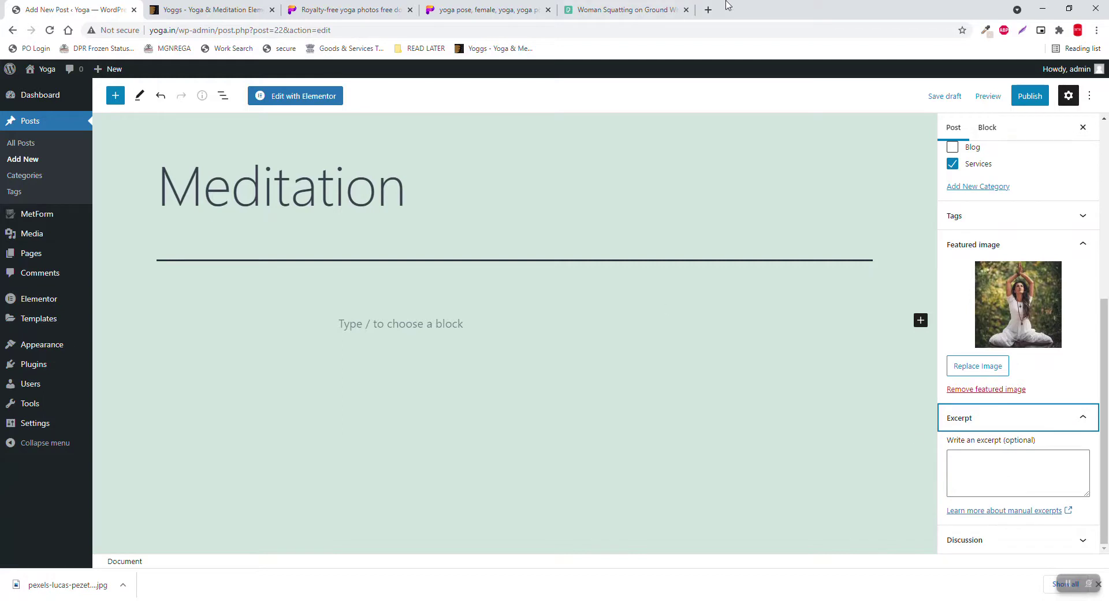
Step: Search the web for "lorem ipsum text generator", open lipsum.com and copy the opening text of "Why do we use it?" through "The point of using"
left_click(709, 8)
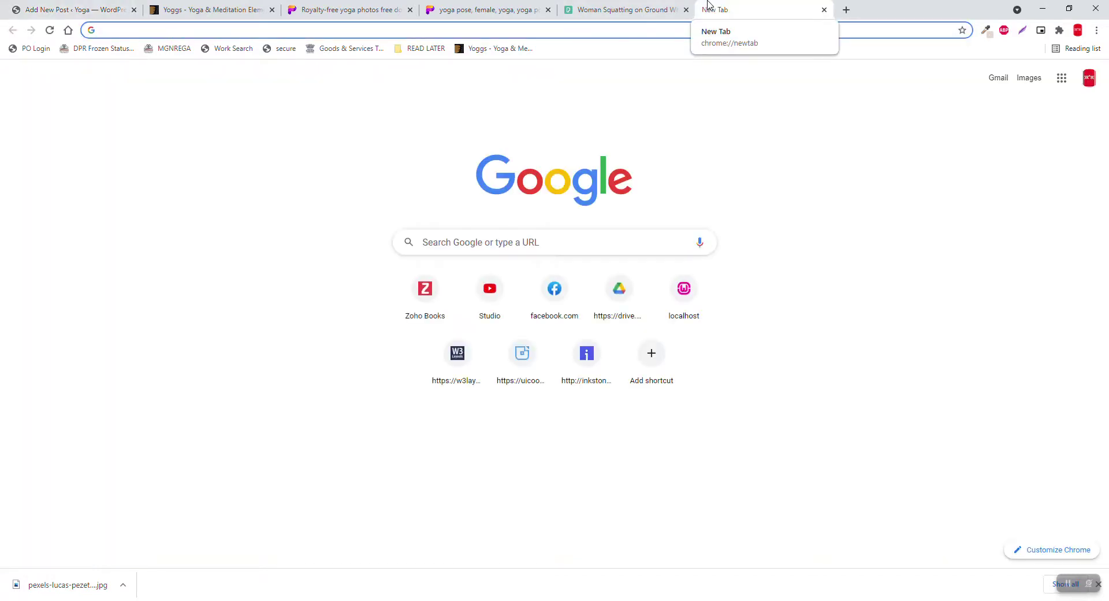
type("lor")
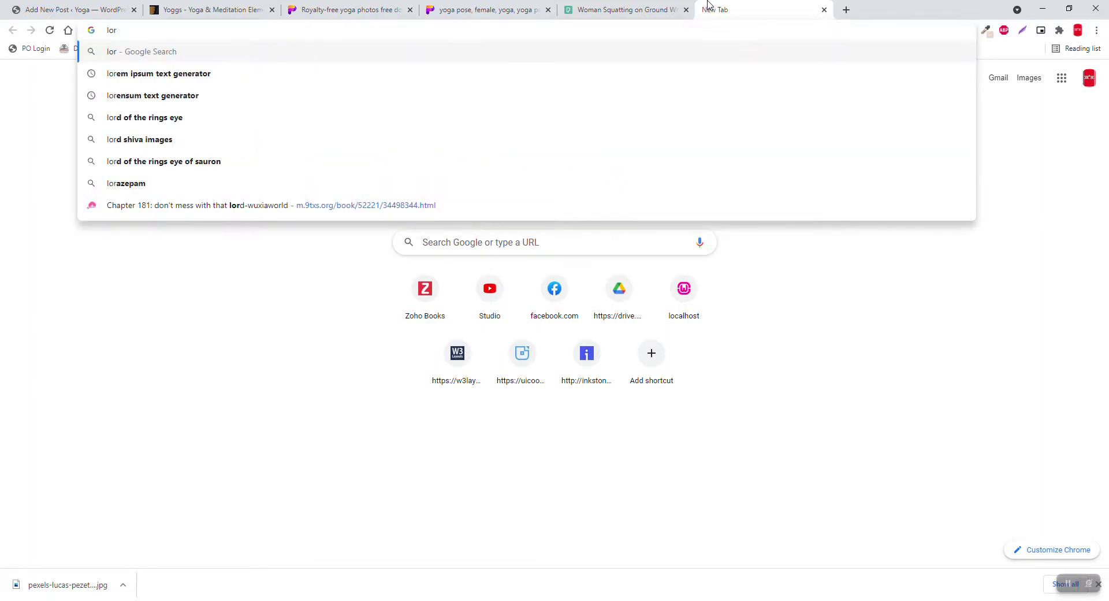
type("em")
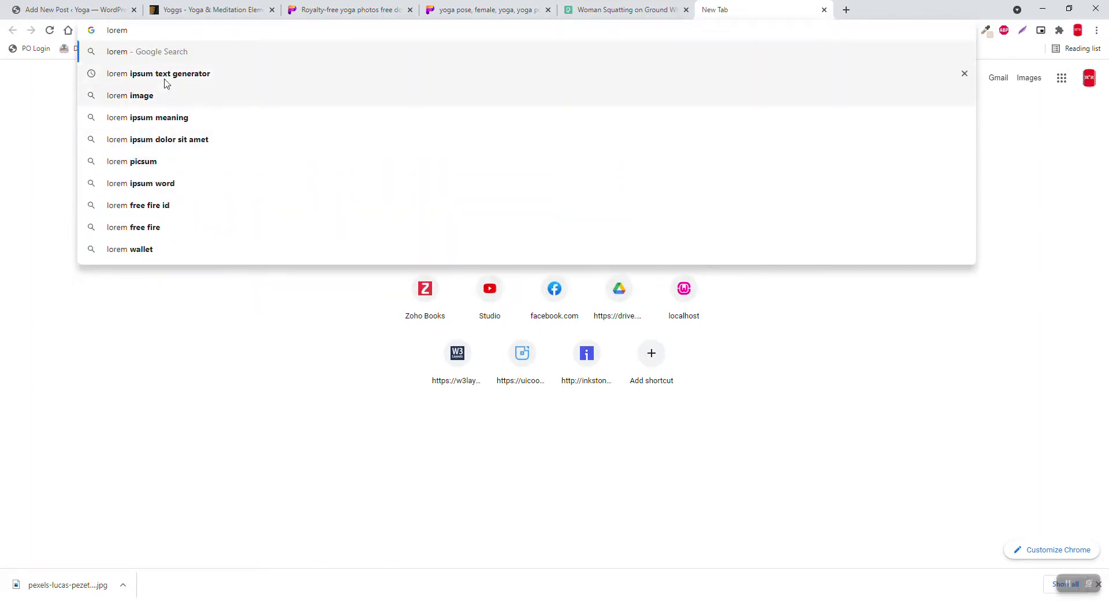
left_click(167, 75)
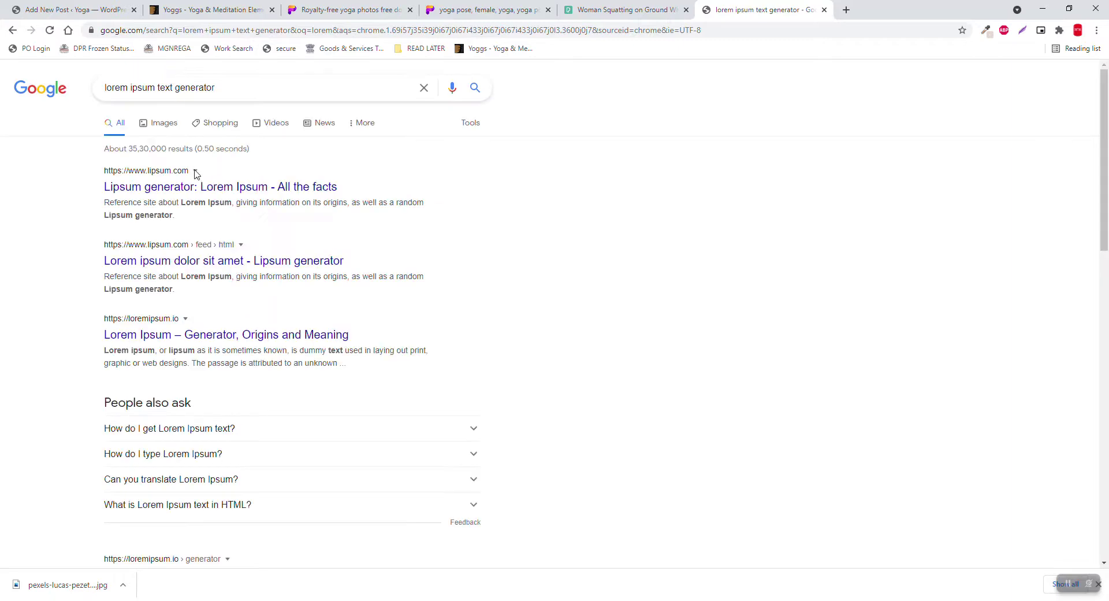
left_click(191, 187)
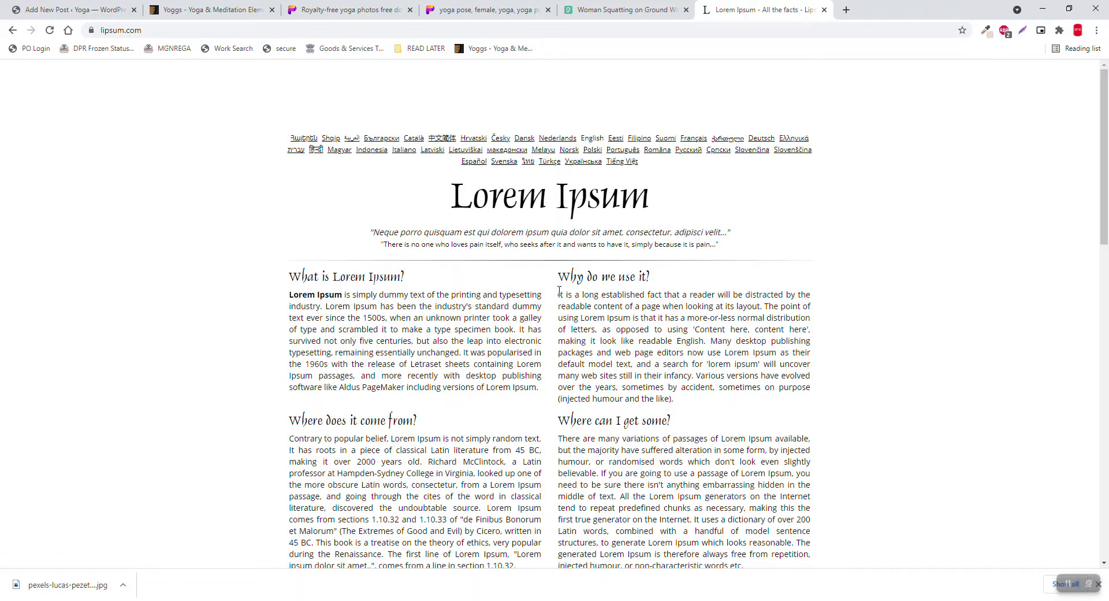
left_click_drag(559, 294, 583, 315)
key("ctrl+c")
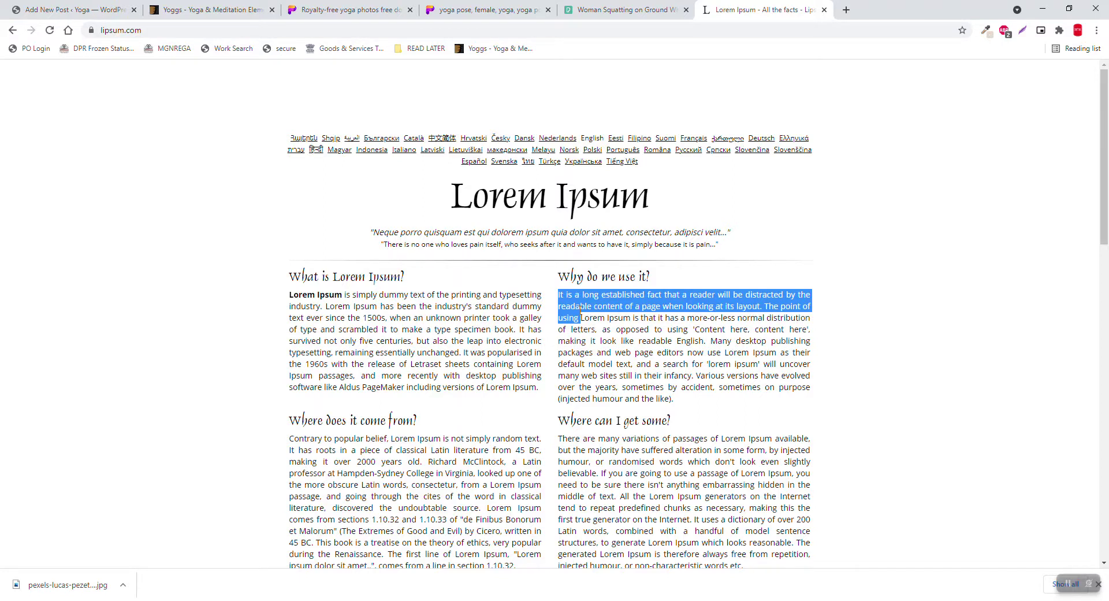
Step: Return to the Meditation post, paste the copied placeholder text as its excerpt and publish the post
left_click(103, 8)
left_click(979, 470)
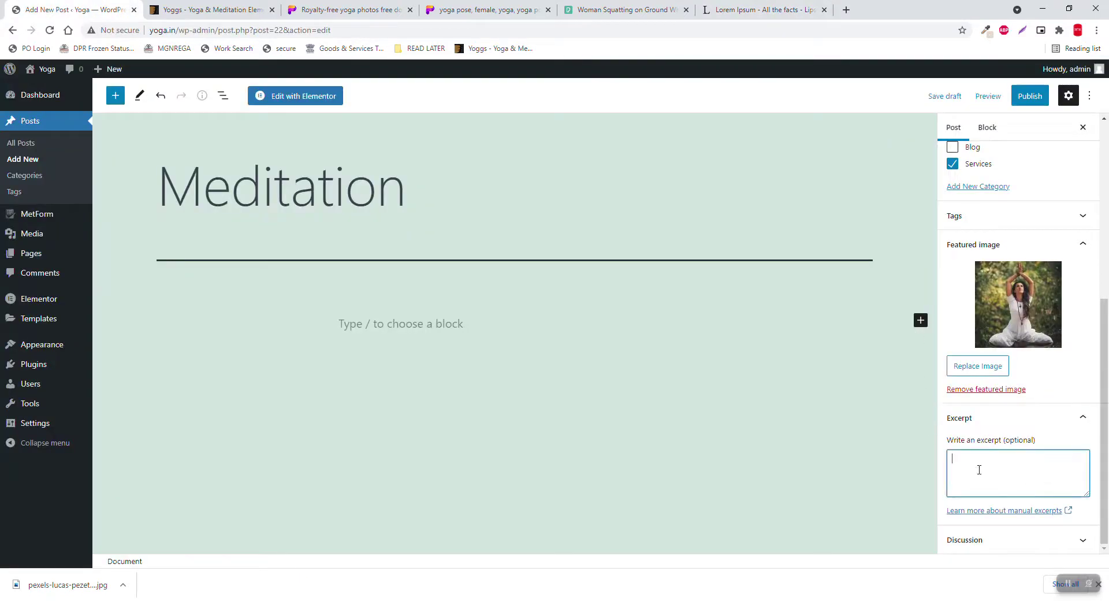
key("ctrl+v")
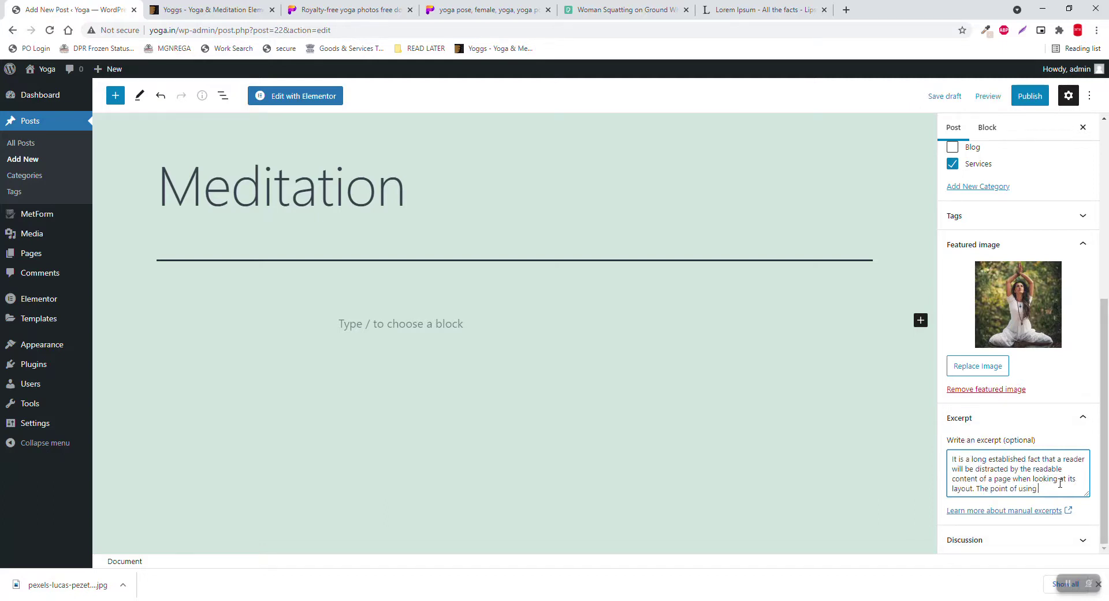
left_click(1030, 96)
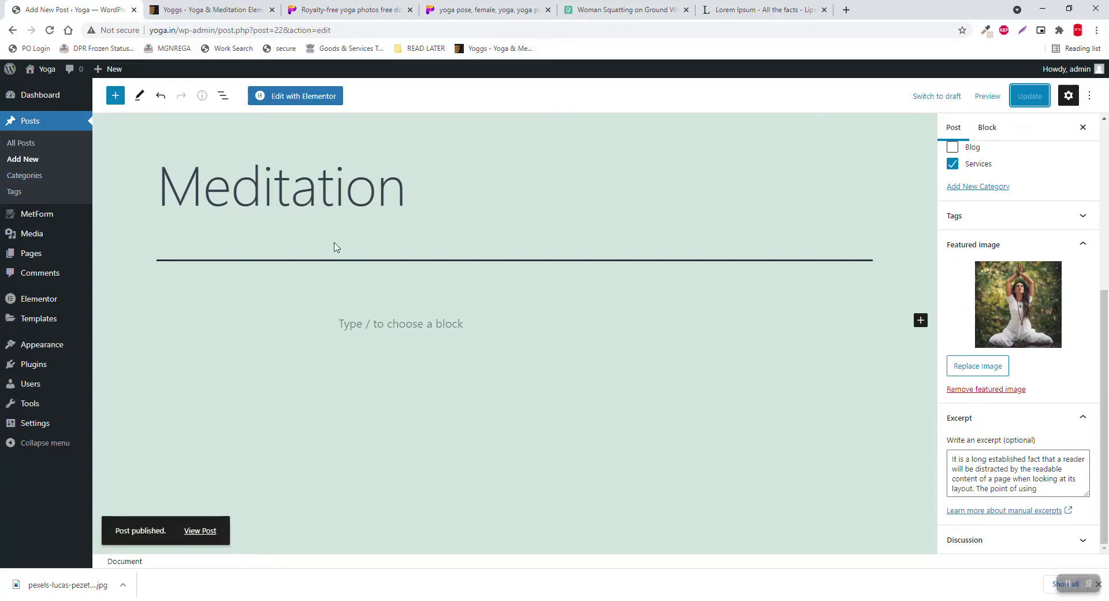
Step: Start a new post and check the service card titles on the Yoggs template
left_click(33, 162)
scroll(1034, 287, "up", 5)
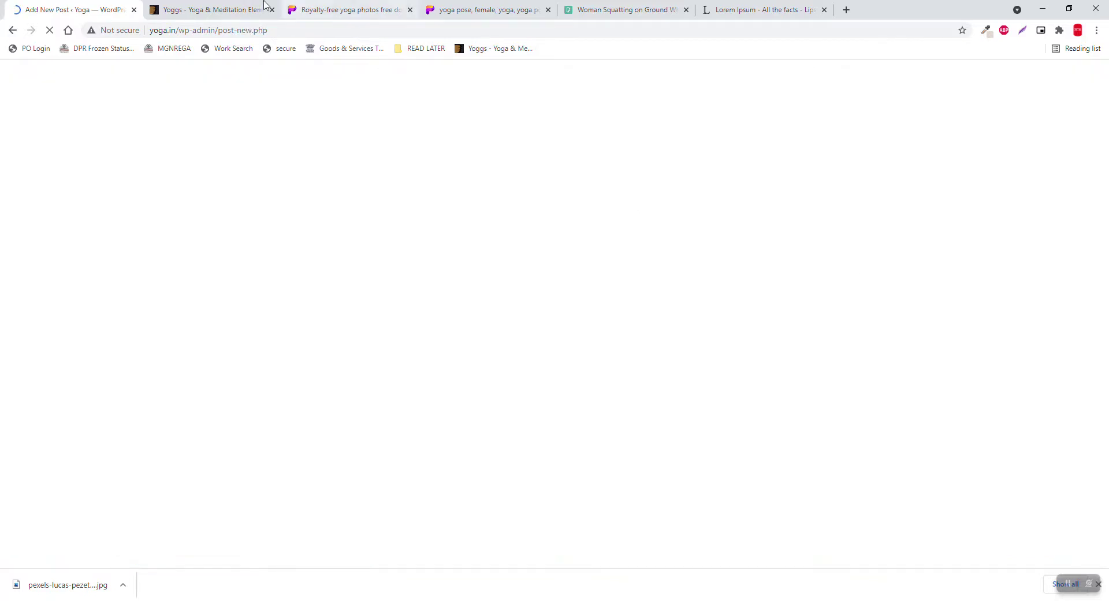
left_click(236, 9)
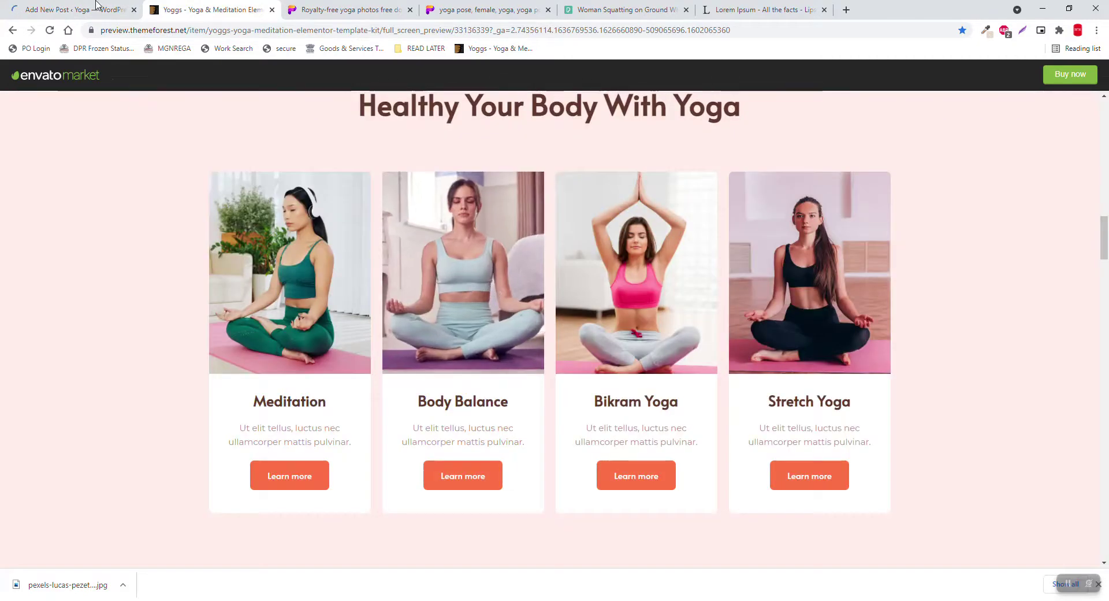
left_click(75, 10)
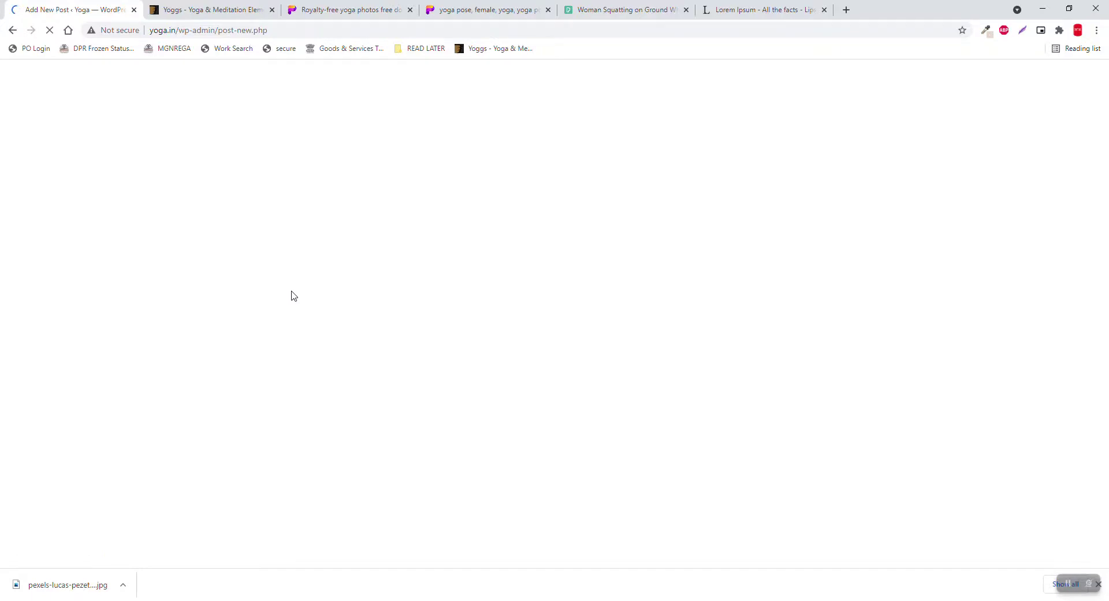
left_click(257, 10)
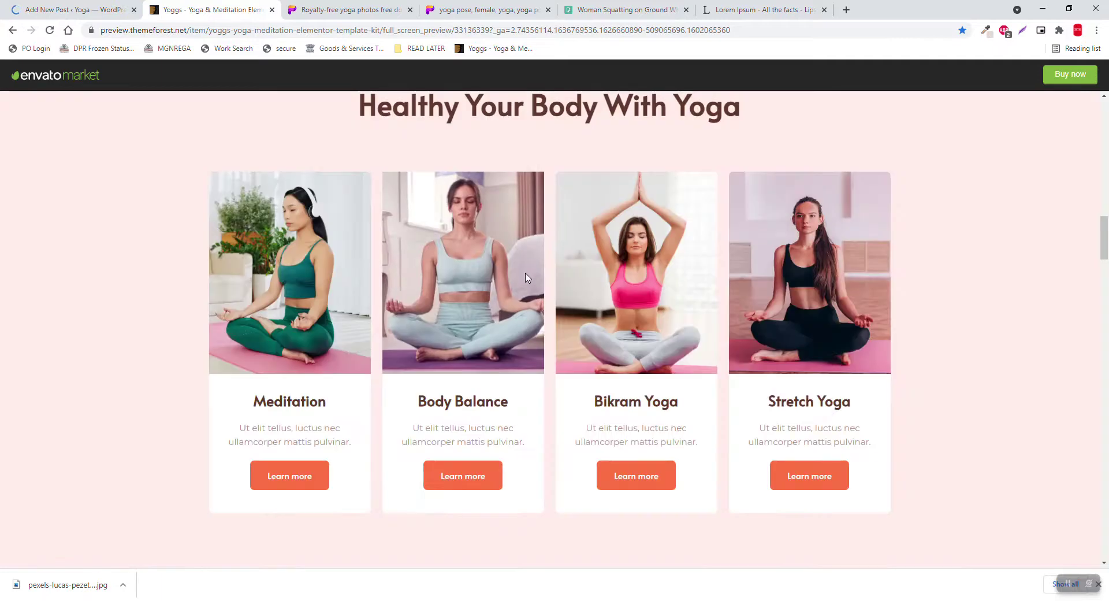
scroll(524, 283, "up", 15)
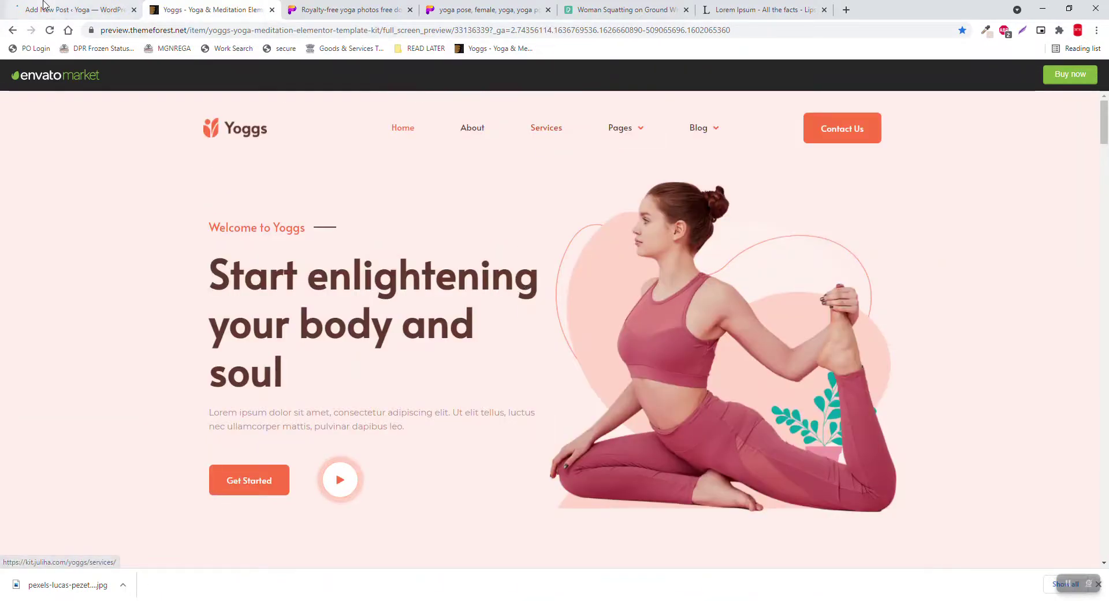
left_click(70, 9)
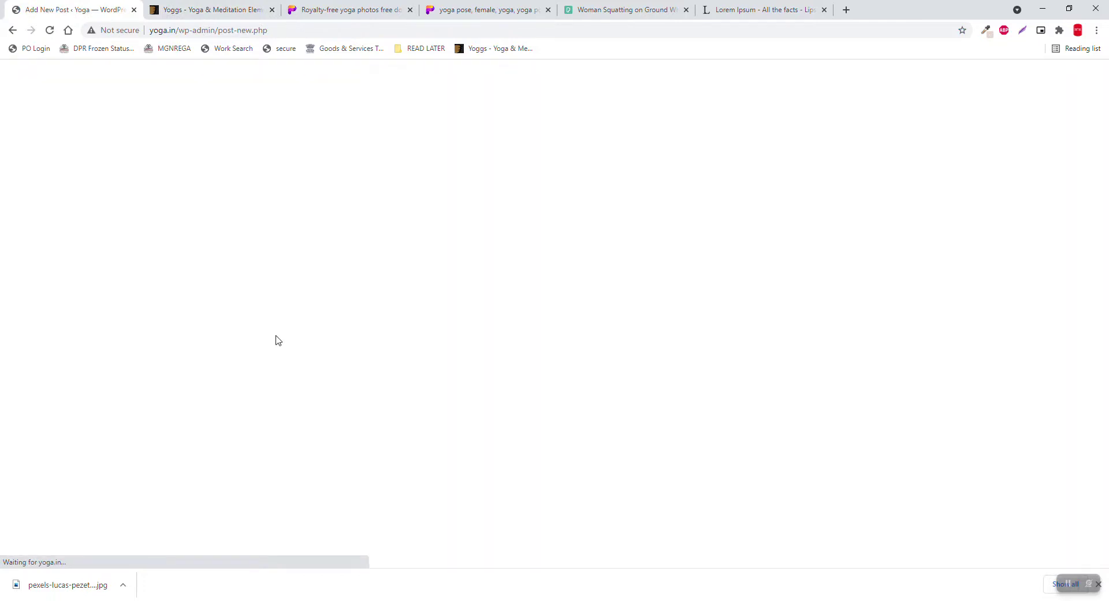
Step: Return to the Pexels yoga results and open the photo of the woman in blue leggings sitting cross-legged with joined palms
left_click(626, 5)
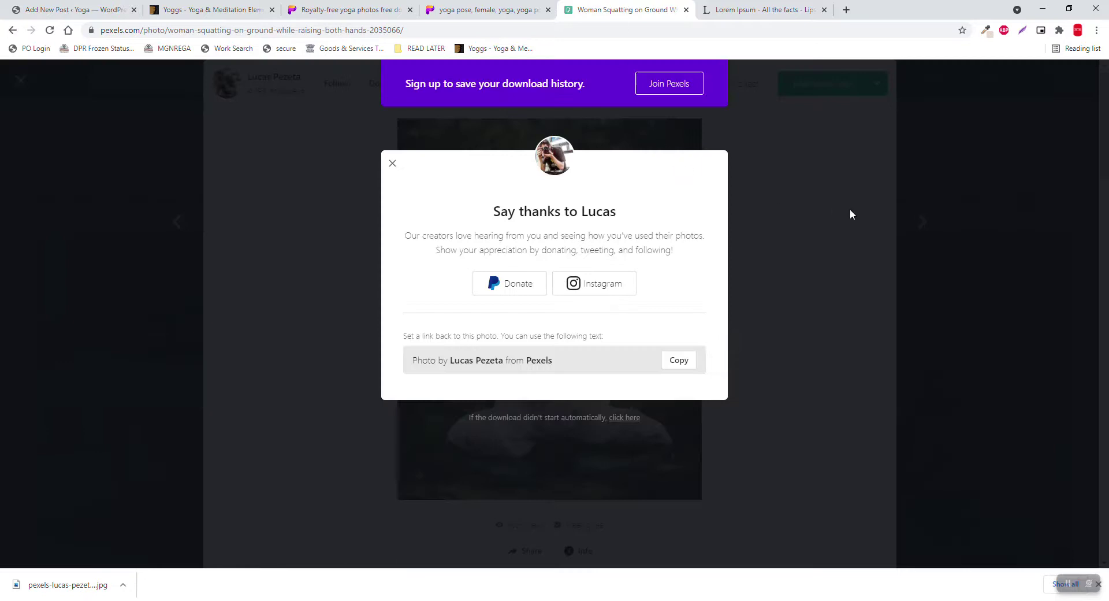
left_click(850, 209)
left_click(918, 222)
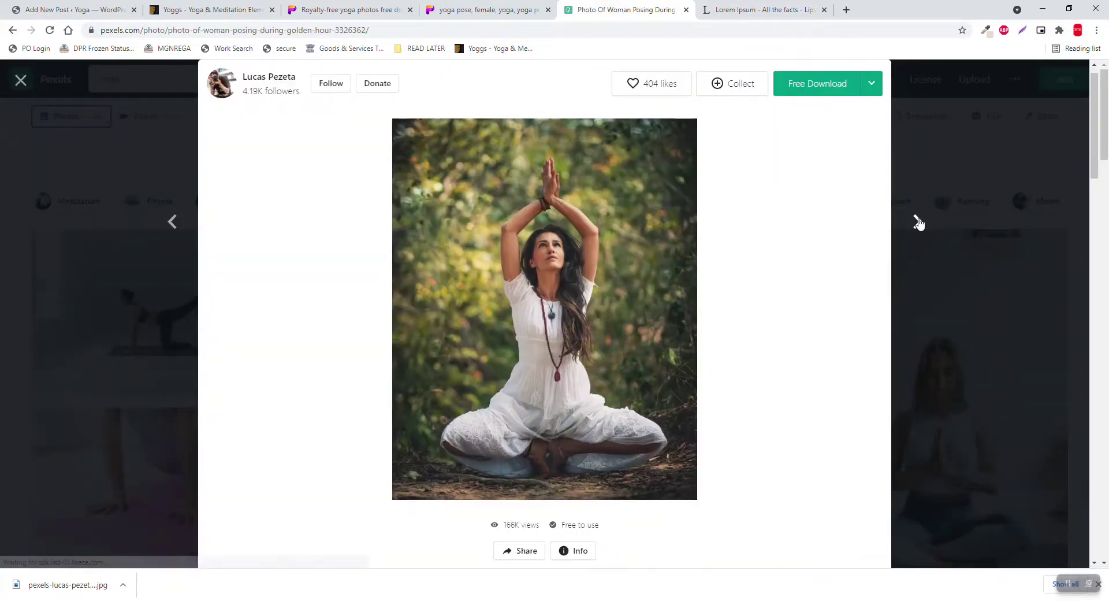
left_click(977, 307)
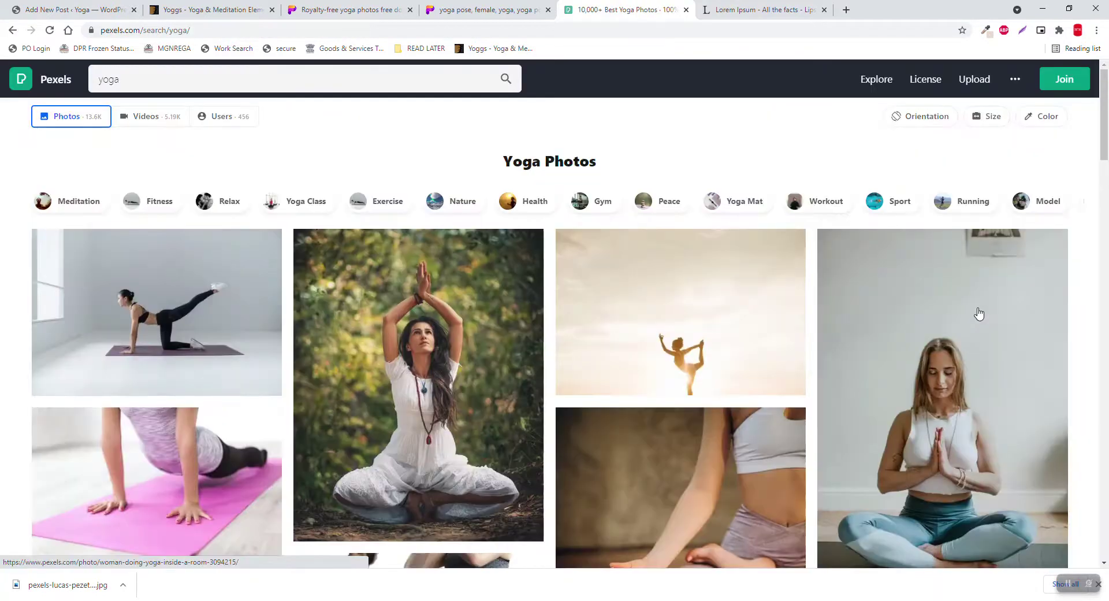
left_click(951, 357)
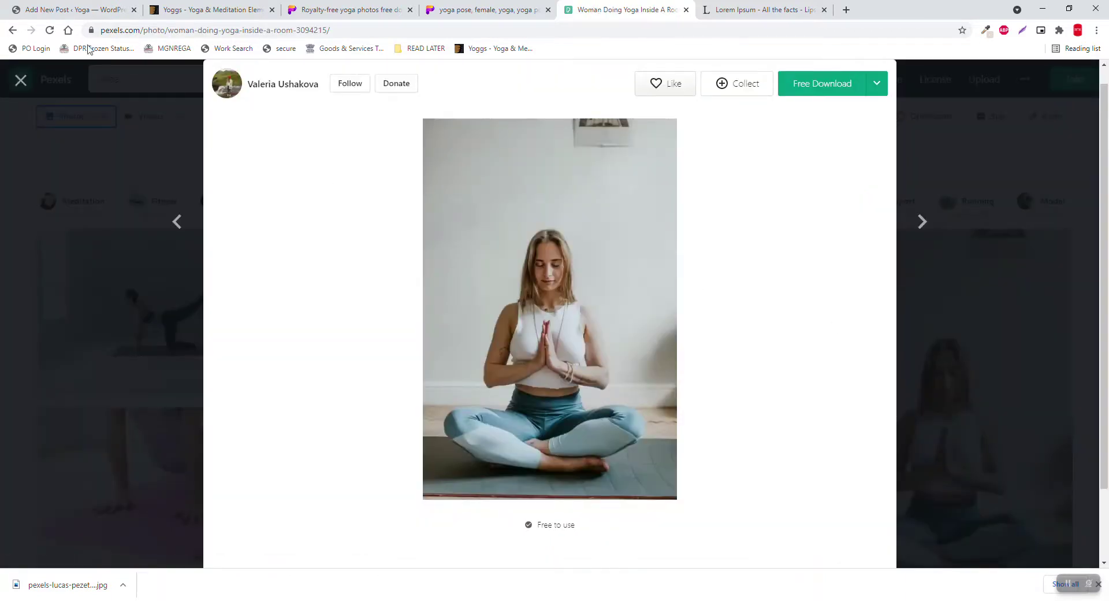
Step: Title the new post "Body Balance" and give it the Elementor Full Width template and the Services category
left_click(106, 5)
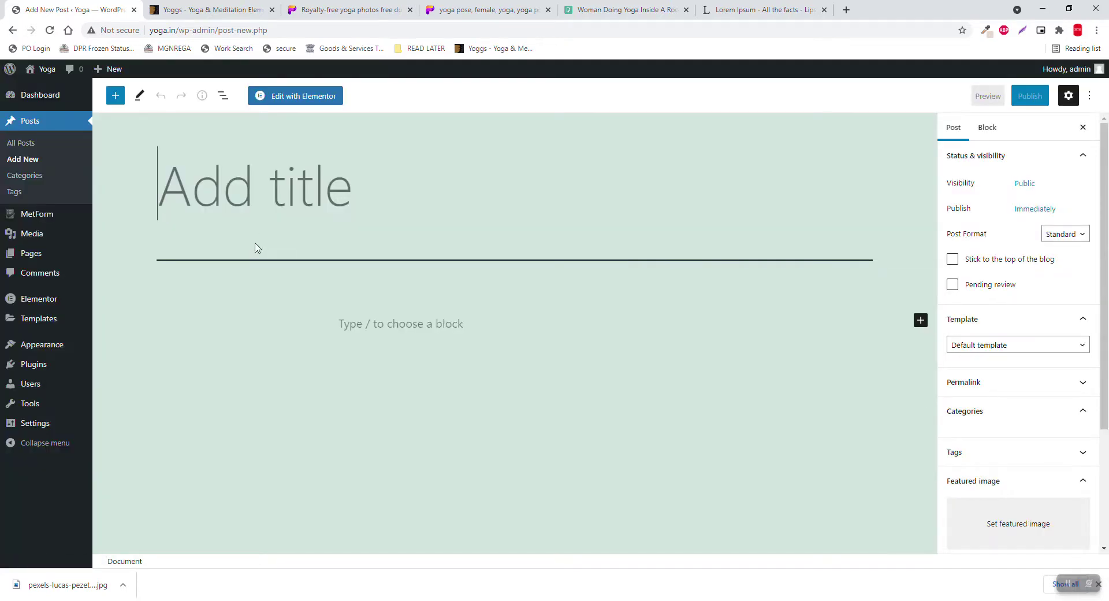
type("Balance")
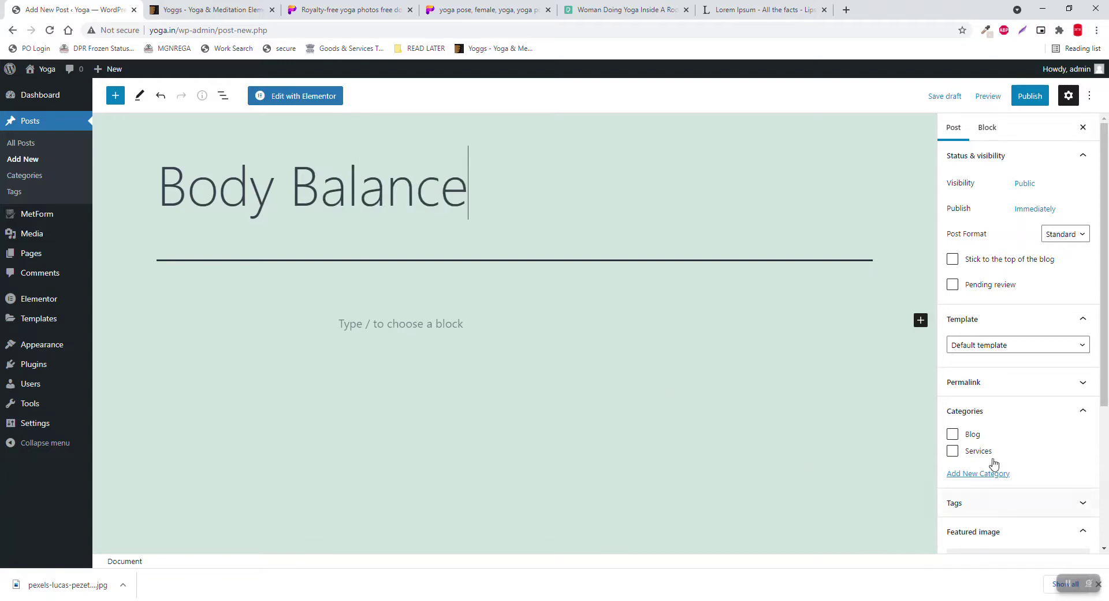
left_click(1034, 345)
left_click(1030, 379)
left_click(977, 451)
scroll(994, 439, "down", 3)
Step: Open the post's featured image dialog and download the opened Pexels photo in Small (640 x 960) size
left_click(1010, 364)
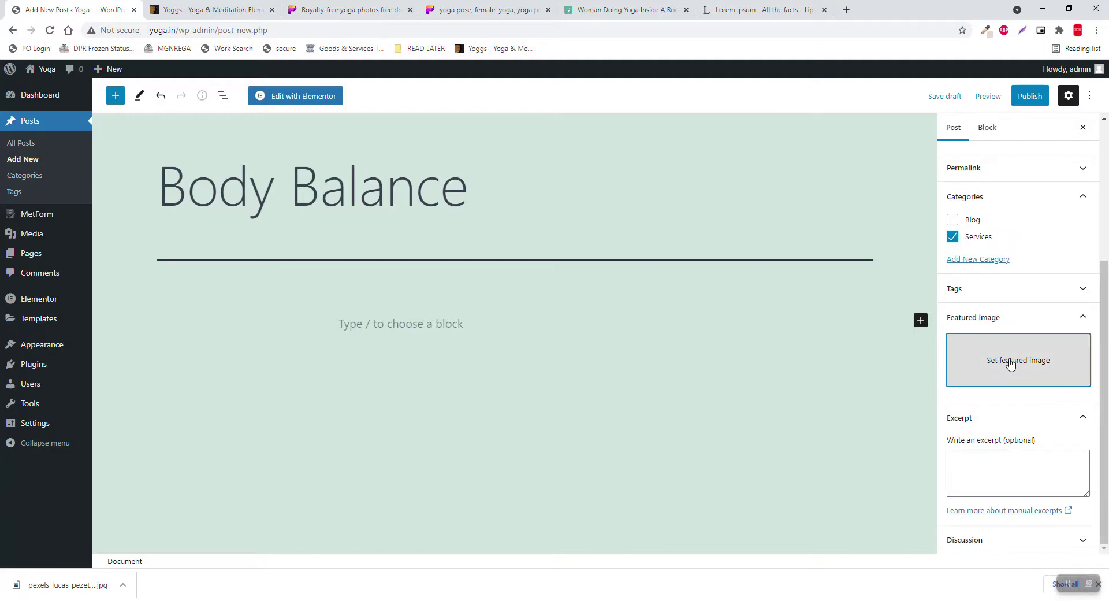
left_click(624, 10)
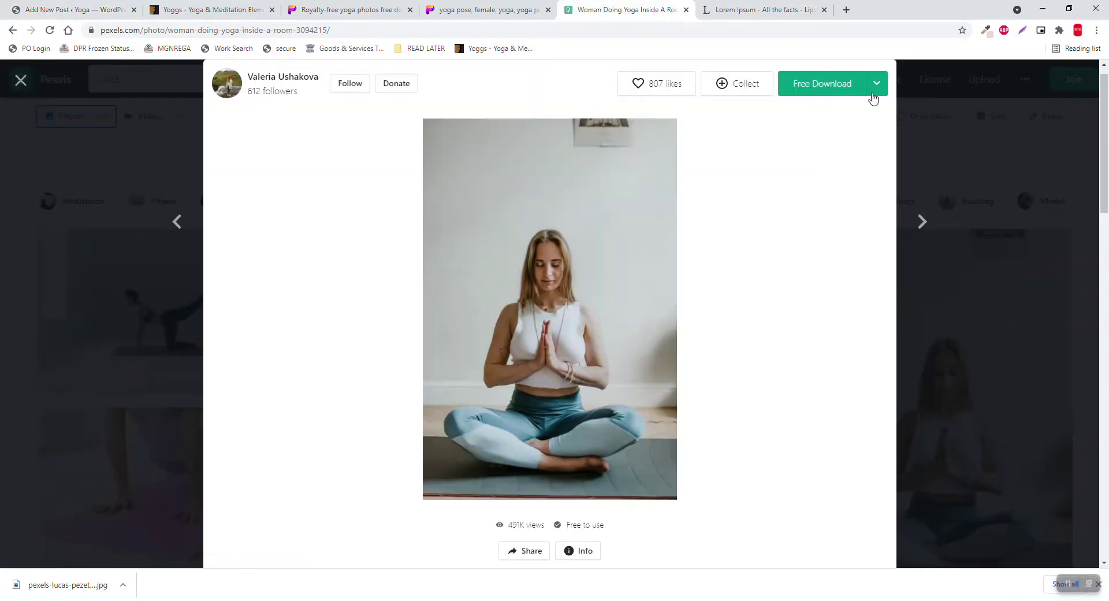
left_click(875, 87)
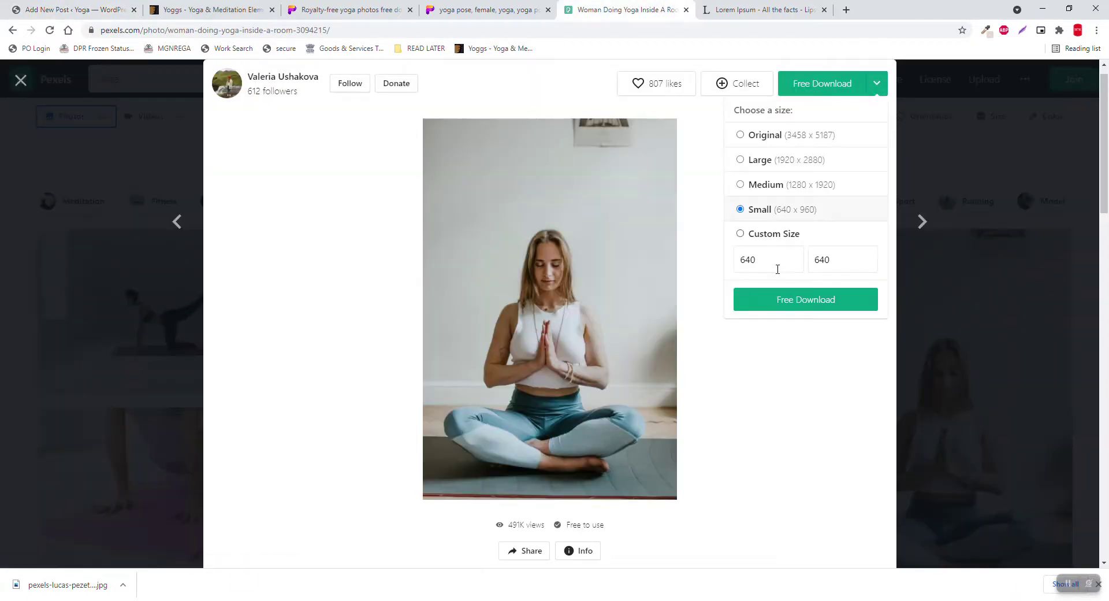
left_click(792, 301)
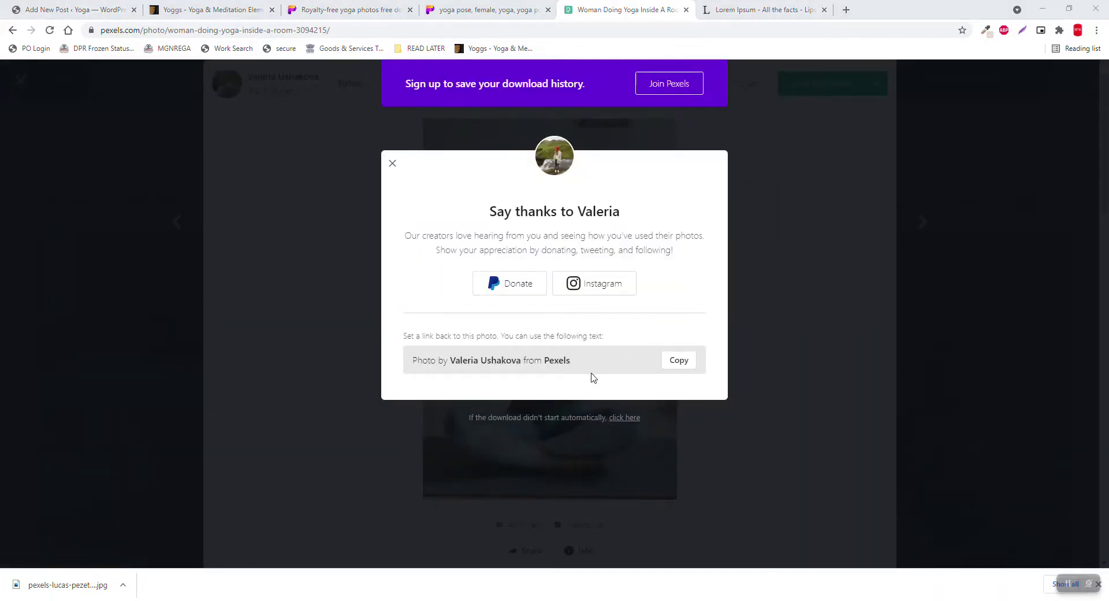
left_click(684, 539)
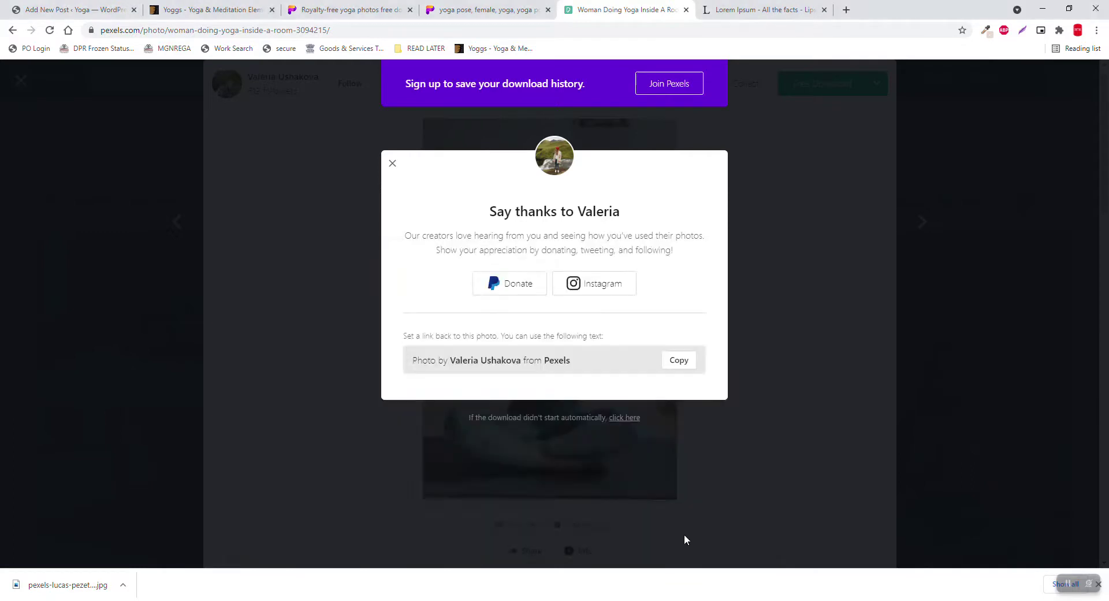
Step: Upload the downloaded photo to the media library and set it as the Body Balance post's featured image
left_click(102, 10)
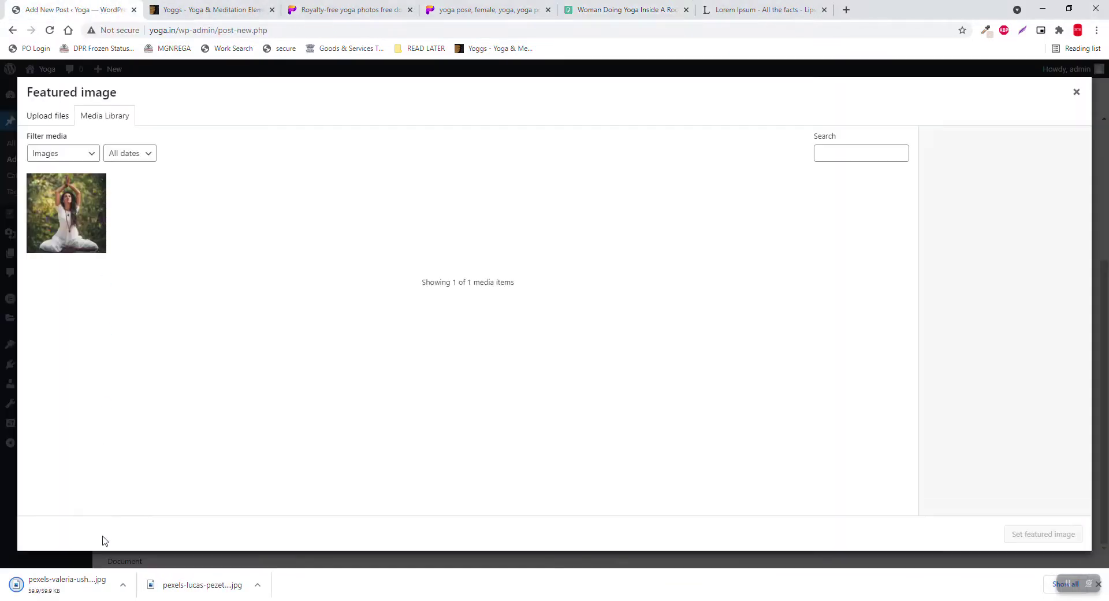
left_click(74, 581)
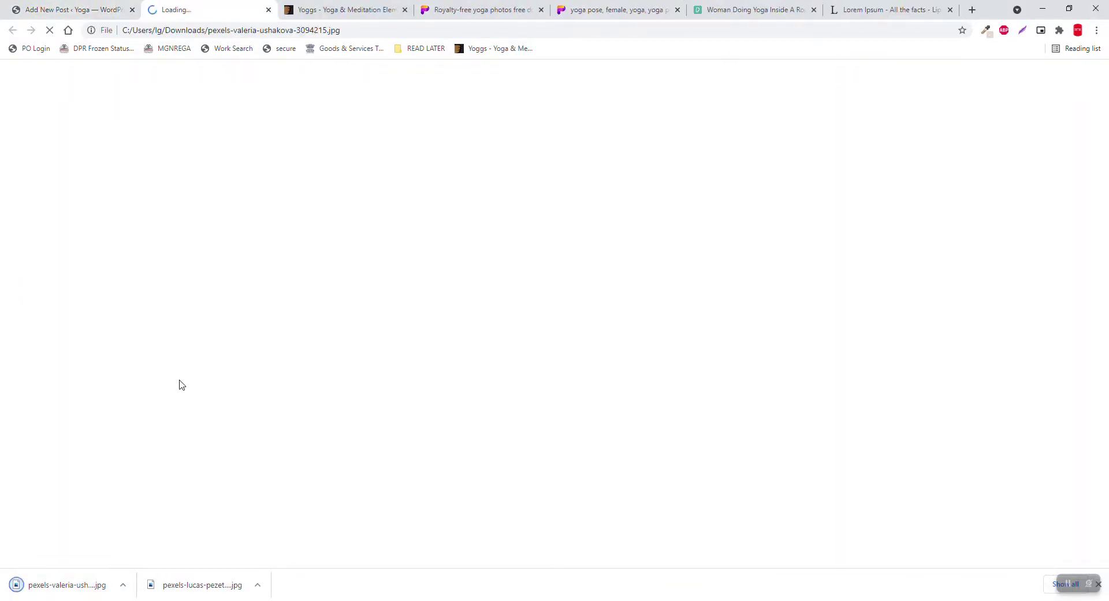
left_click(268, 10)
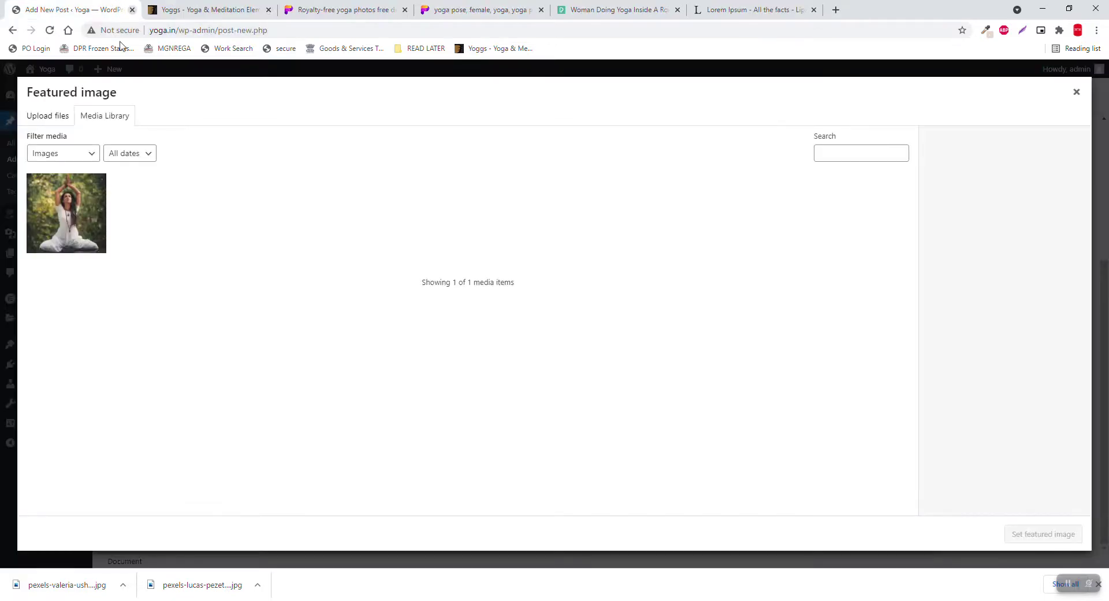
left_click_drag(71, 581, 266, 345)
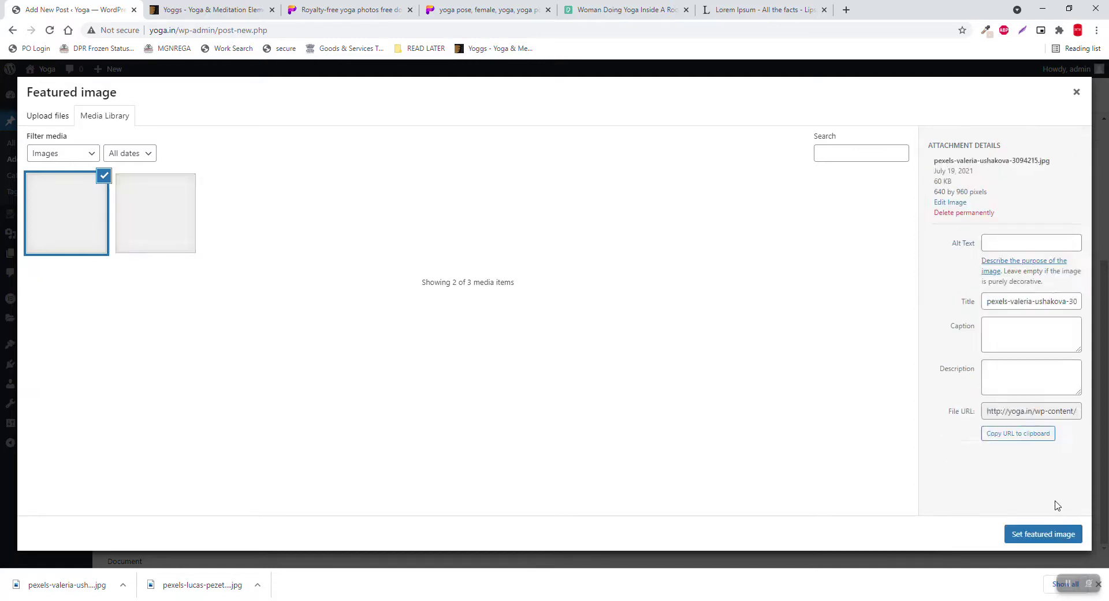
left_click(1041, 533)
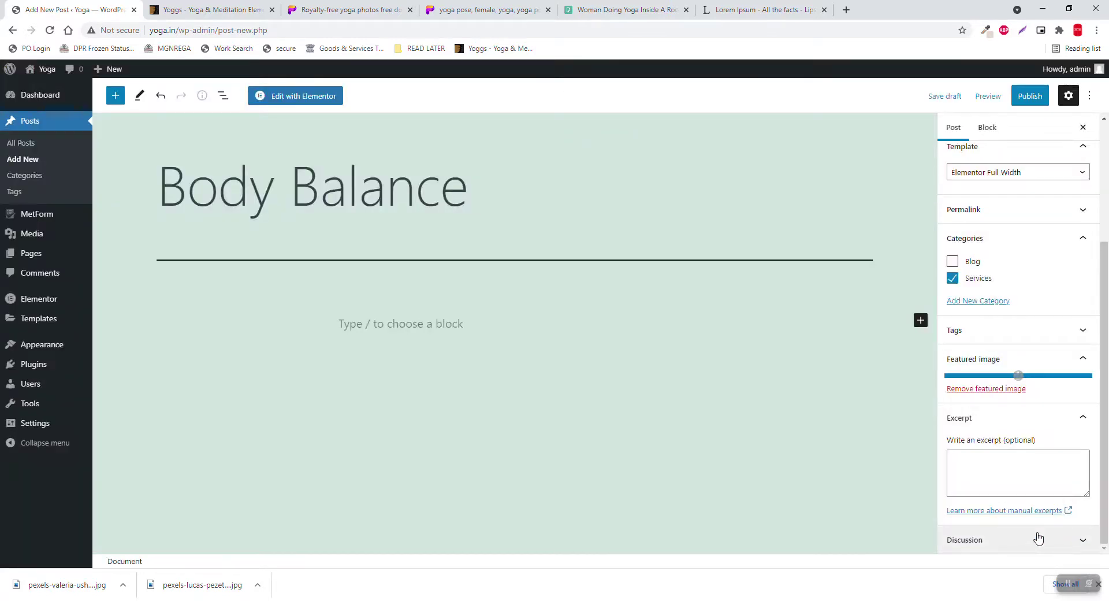
Step: Fill the Body Balance excerpt with "It is a long established fact…" through "The point of using" and publish the post
scroll(1000, 480, "down", 2)
left_click(985, 464)
type("It is a long established fact that a reader will be distracted by the readable content of a page when looking at its layout. The point of using")
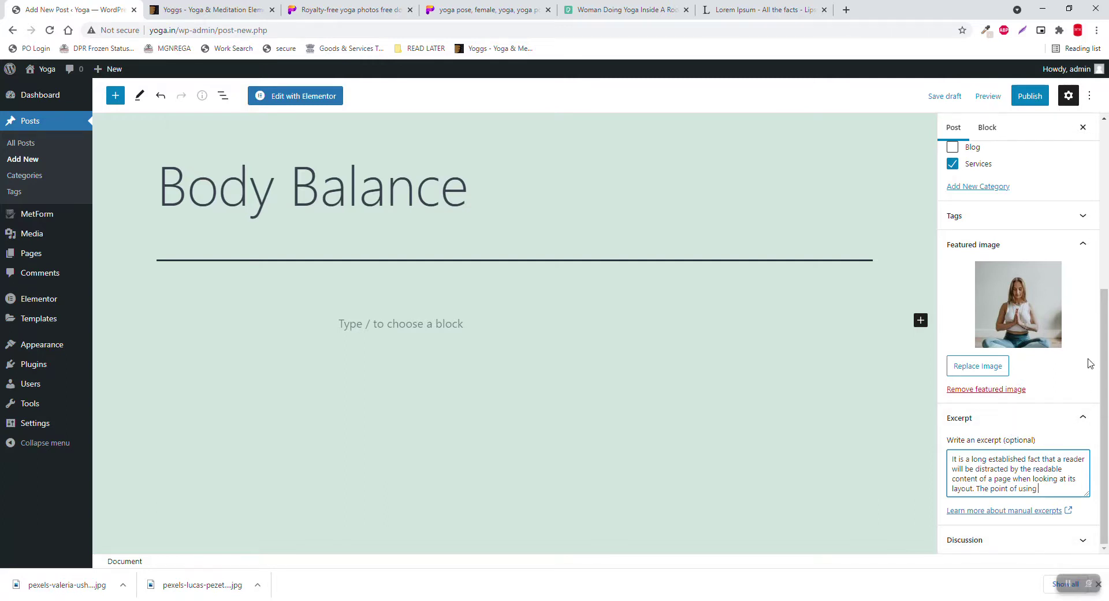
scroll(1066, 339, "up", 5)
left_click(1032, 96)
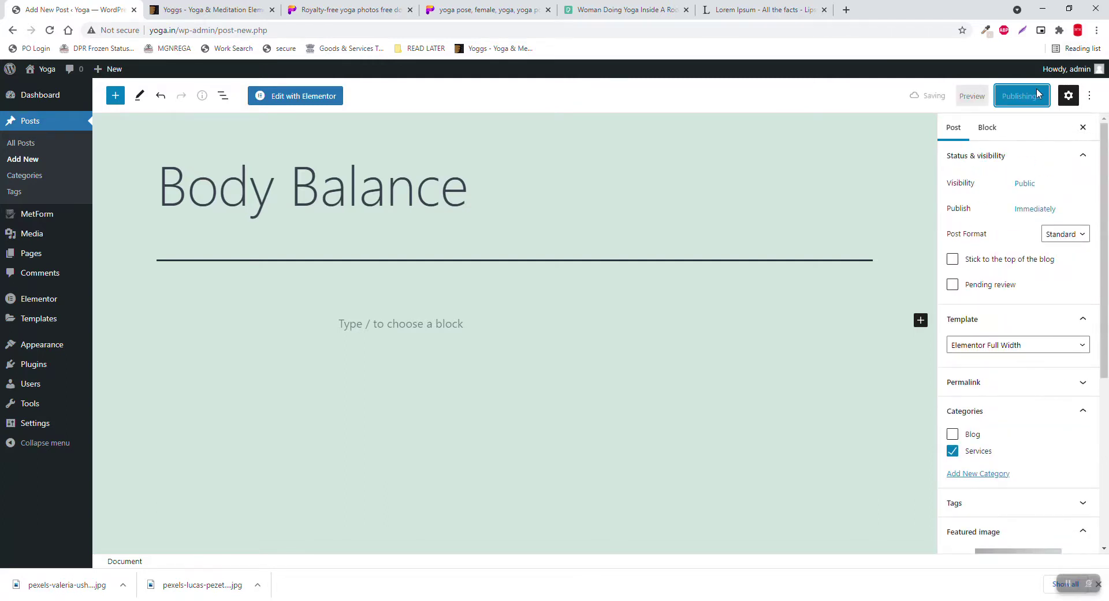
Step: Review the services, testimonials and blog sections of the Yoggs template preview, and return to the Body Balance post
left_click(237, 9)
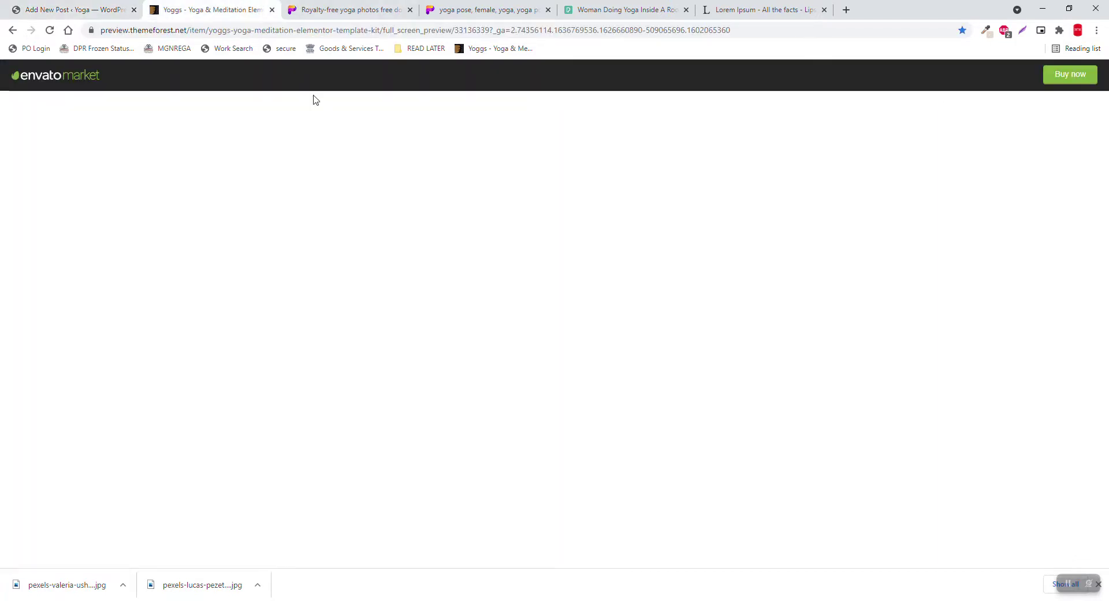
scroll(475, 210, "down", 8)
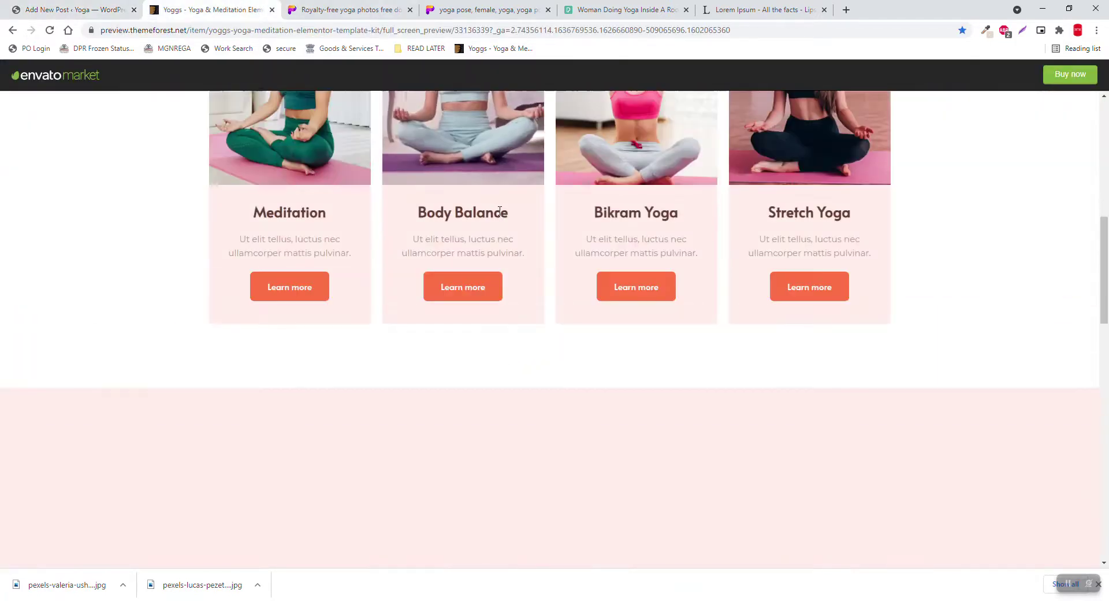
scroll(503, 212, "down", 4)
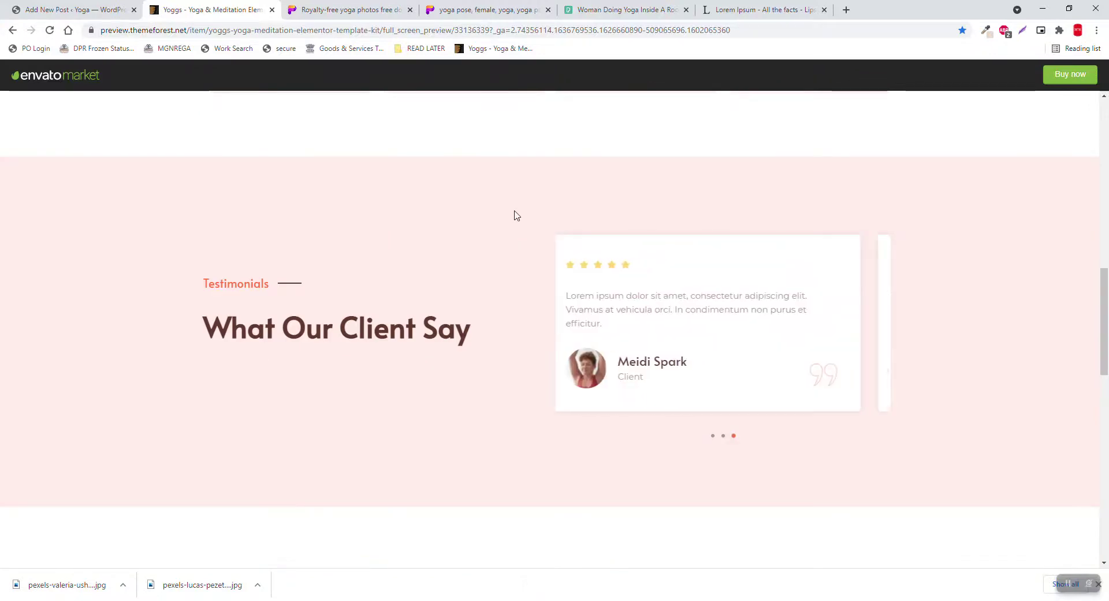
scroll(517, 215, "down", 7)
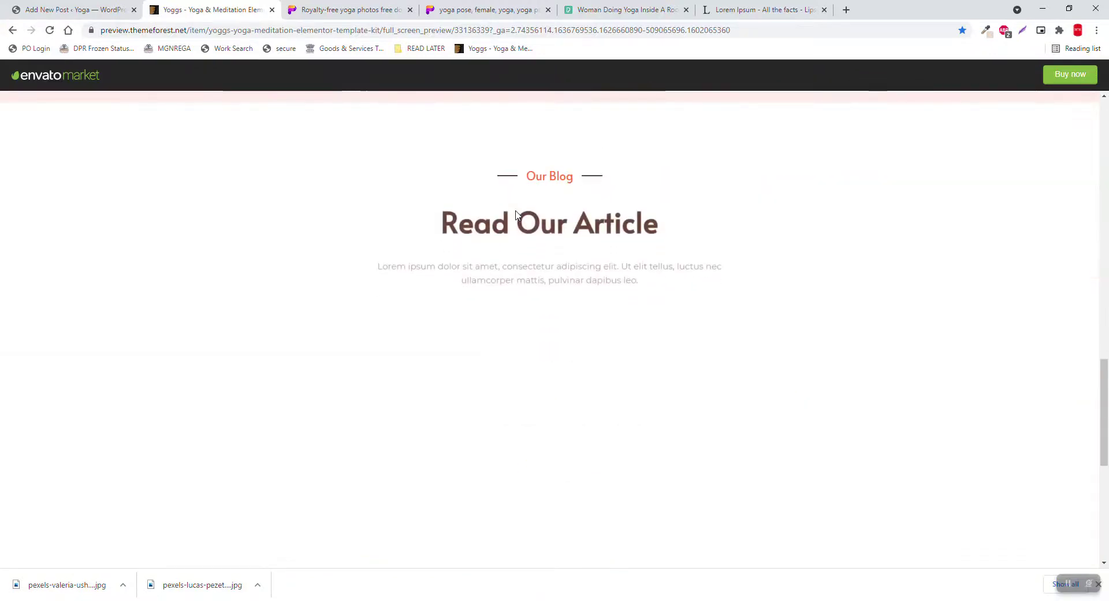
scroll(518, 210, "up", 10)
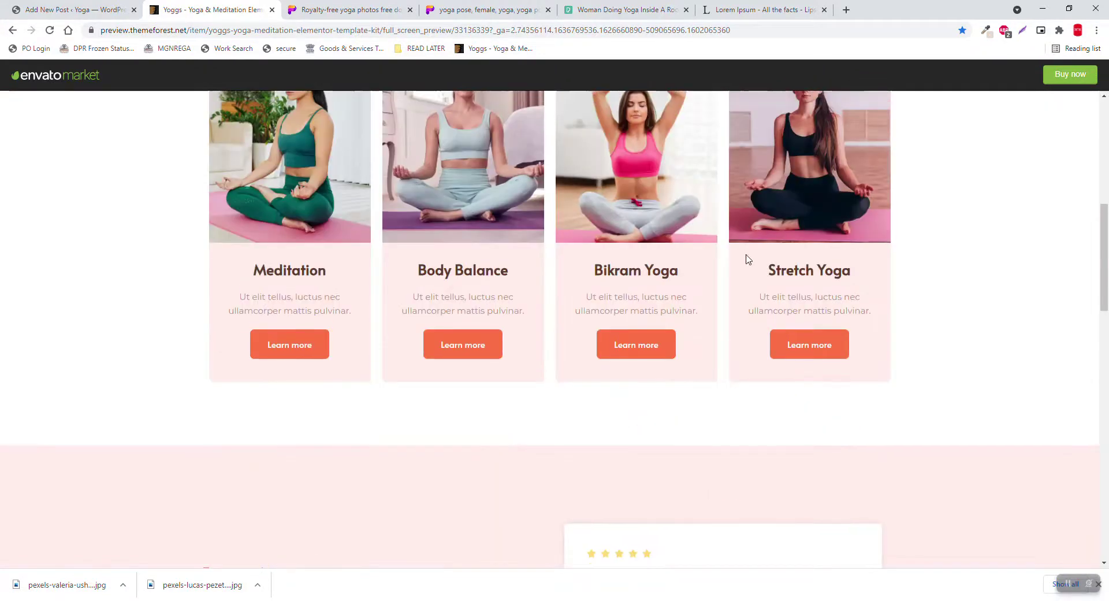
left_click(50, 5)
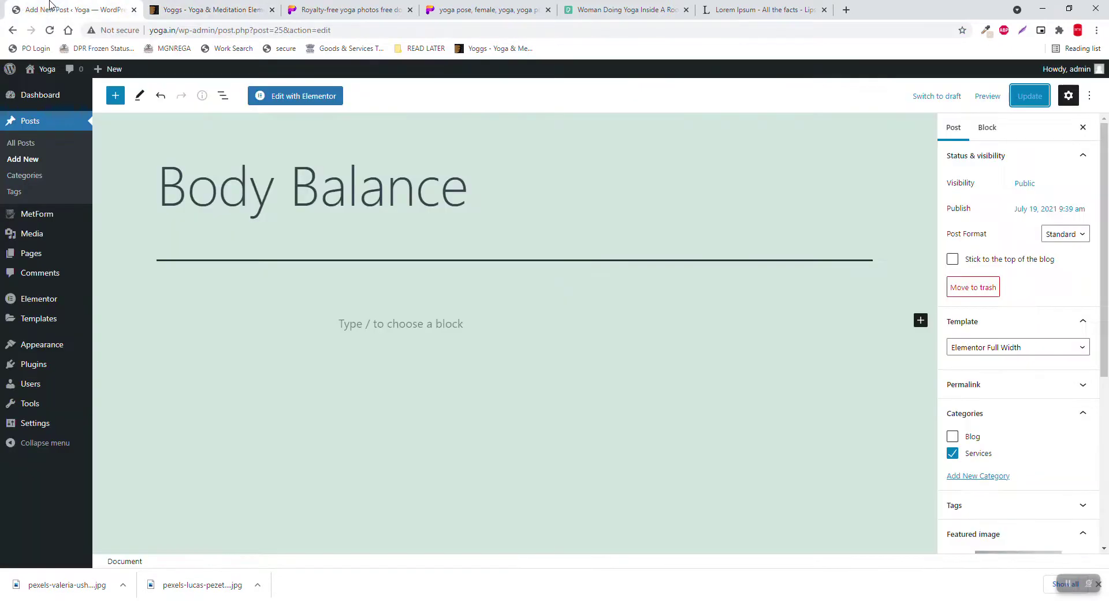
Step: Create a new post titled "ABC Yoga", checking the service names in the Yoggs template preview
left_click(30, 164)
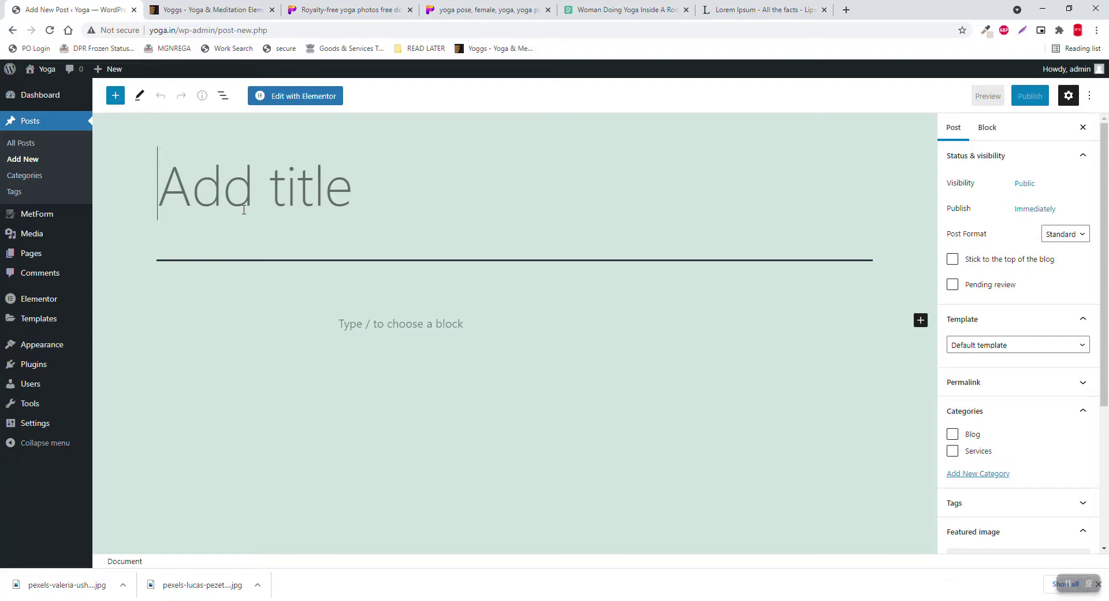
left_click(218, 4)
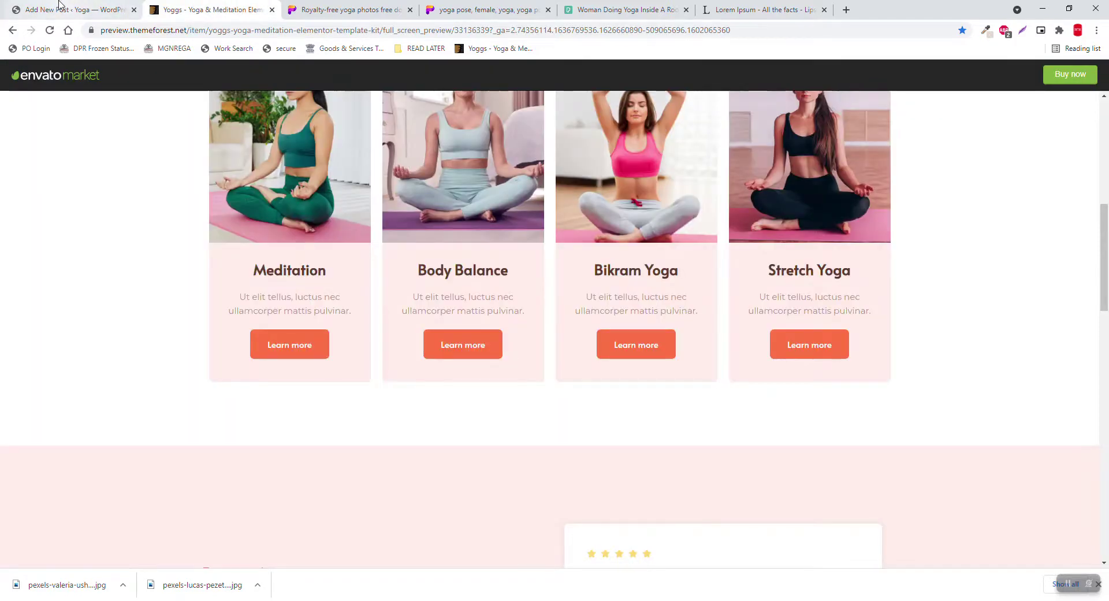
left_click(63, 9)
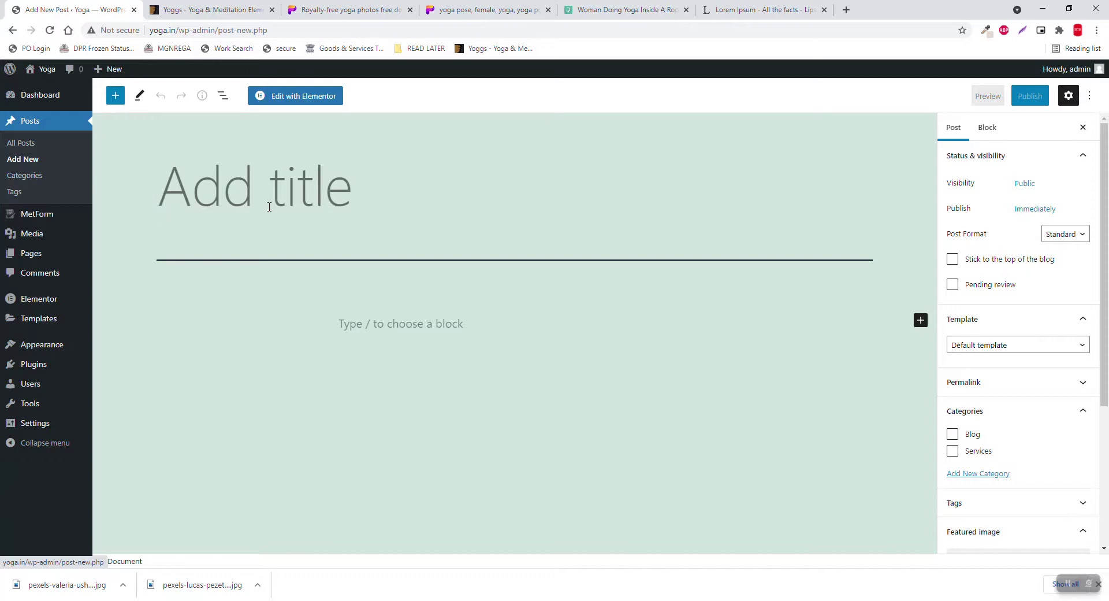
type("ABC Yoga")
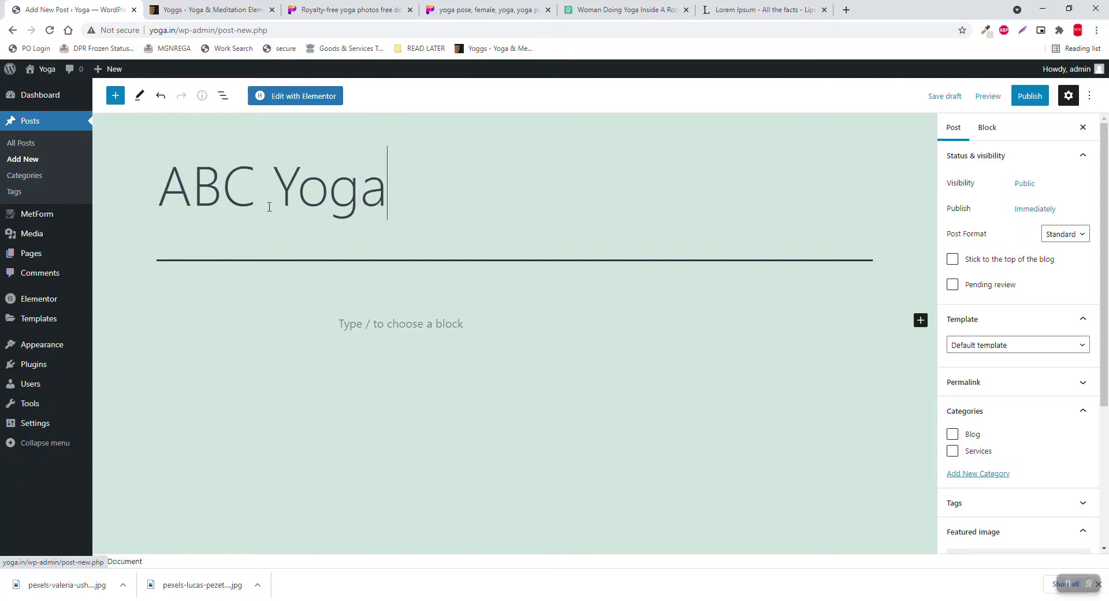
Step: Give the ABC Yoga post the Elementor Full Width template and the Services category
left_click(1001, 345)
left_click(1008, 389)
left_click(1013, 344)
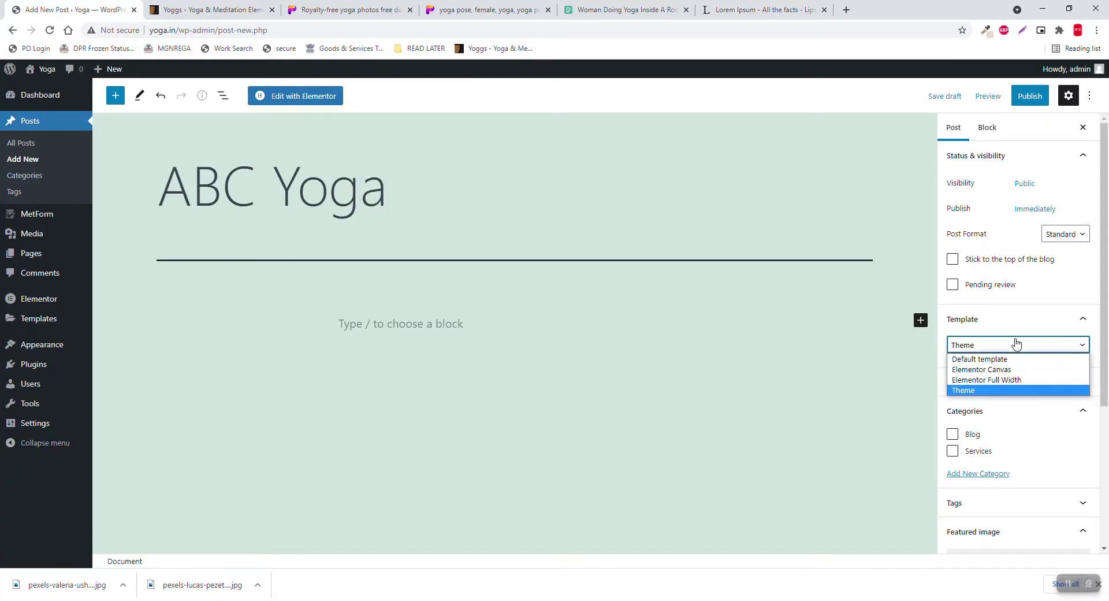
left_click(1008, 379)
left_click(978, 450)
Step: Open the ABC Yoga post's featured image dialog and find the Pexels photo of the red-haired woman meditating in a park
scroll(988, 450, "down", 4)
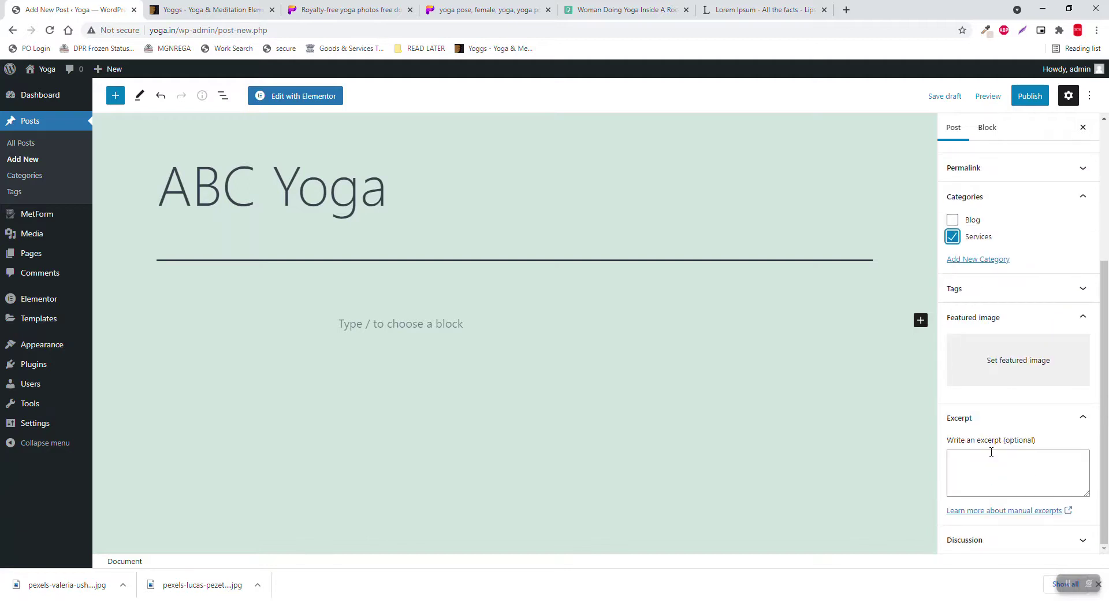
left_click(1005, 364)
left_click(620, 9)
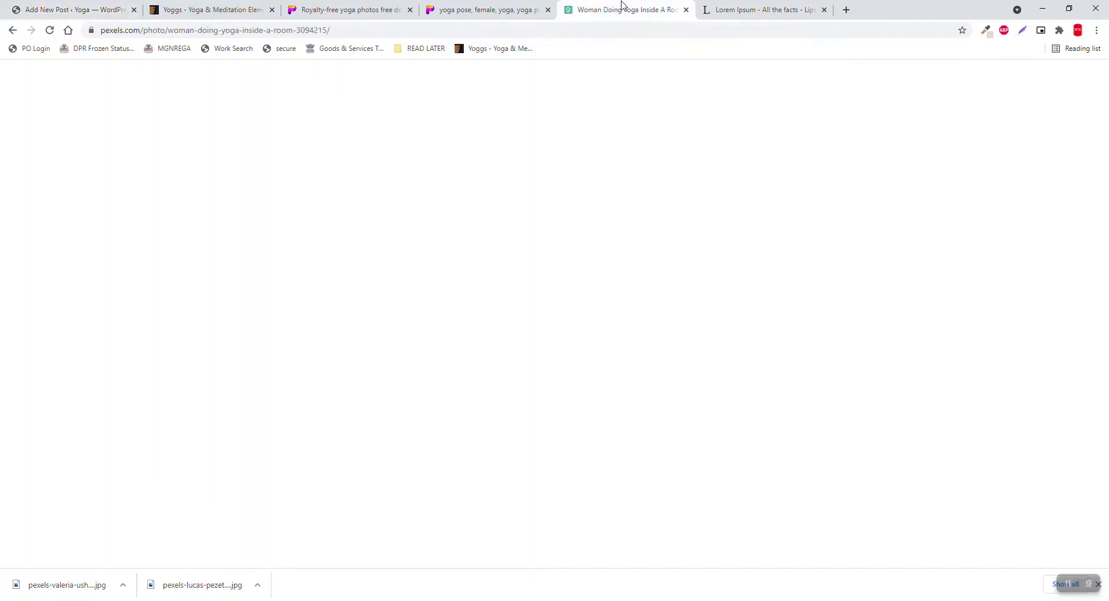
left_click(791, 246)
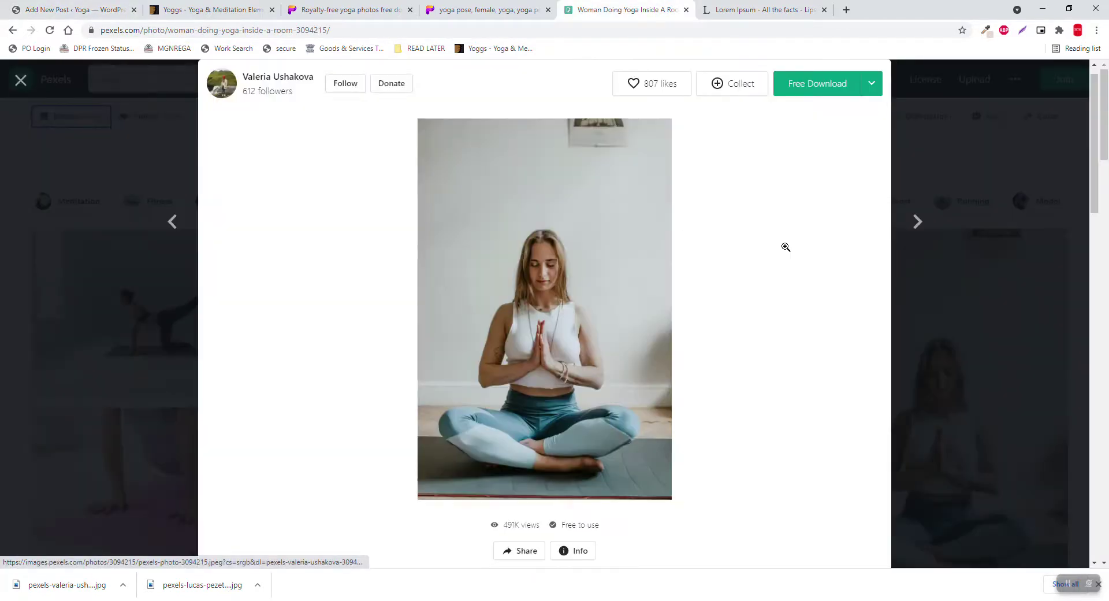
left_click(917, 223)
left_click(980, 340)
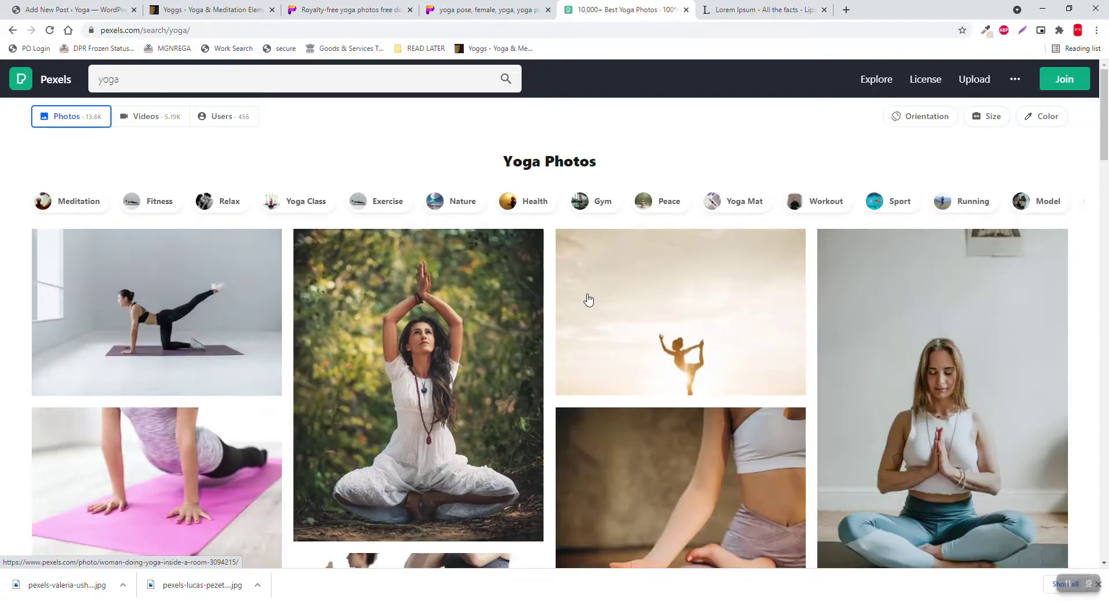
scroll(588, 299, "down", 4)
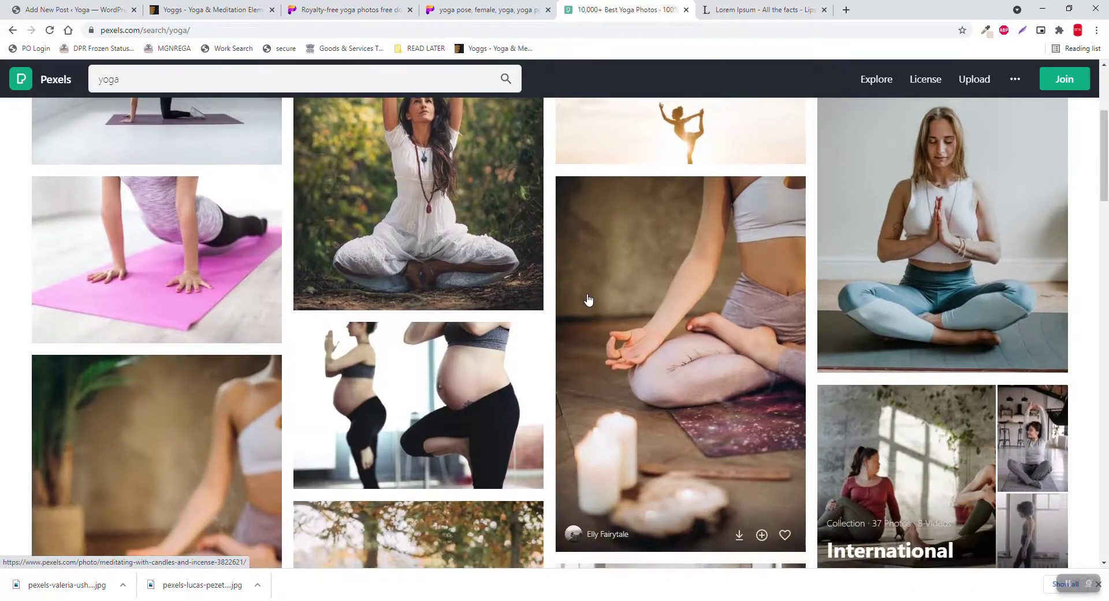
scroll(589, 300, "up", 3)
scroll(588, 299, "down", 6)
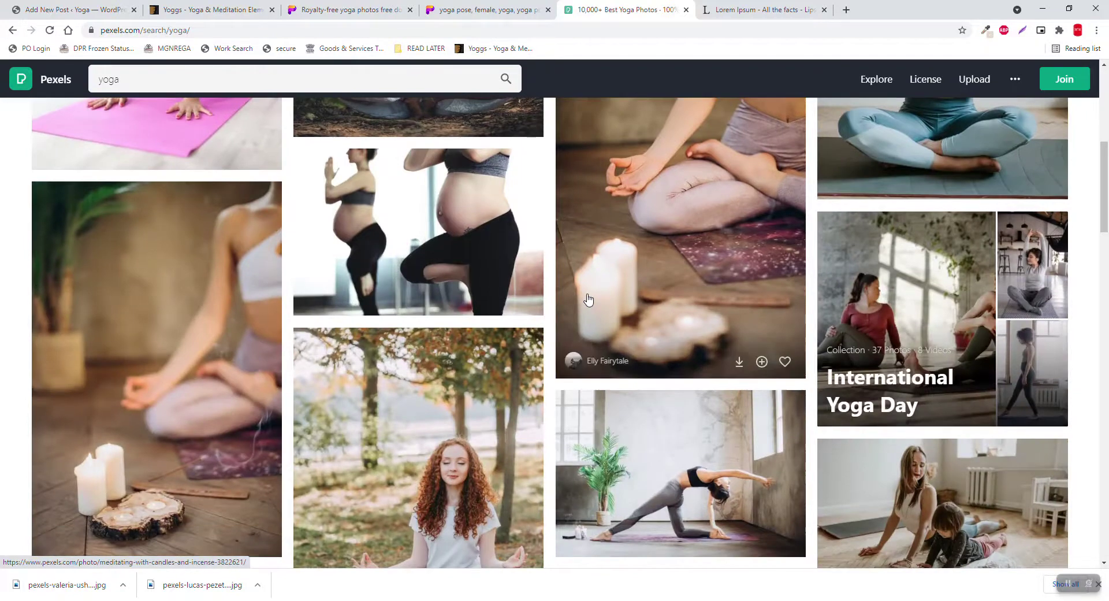
scroll(588, 299, "down", 2)
scroll(588, 299, "down", 1)
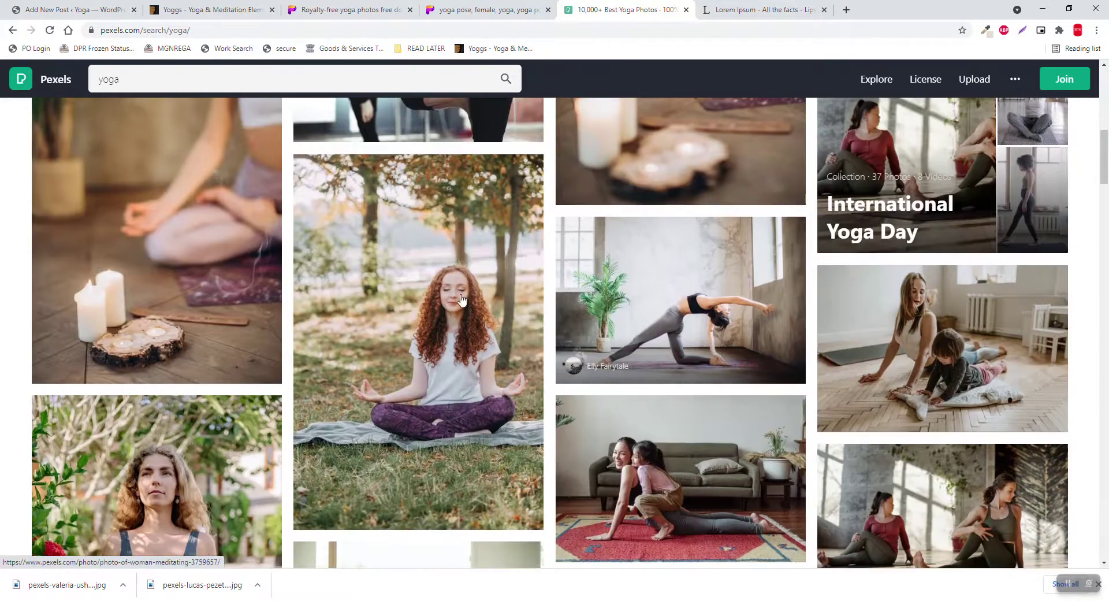
left_click(461, 299)
Step: Download the opened meditation photo in Small (640 x 960) size and save it to the Downloads folder
left_click(877, 87)
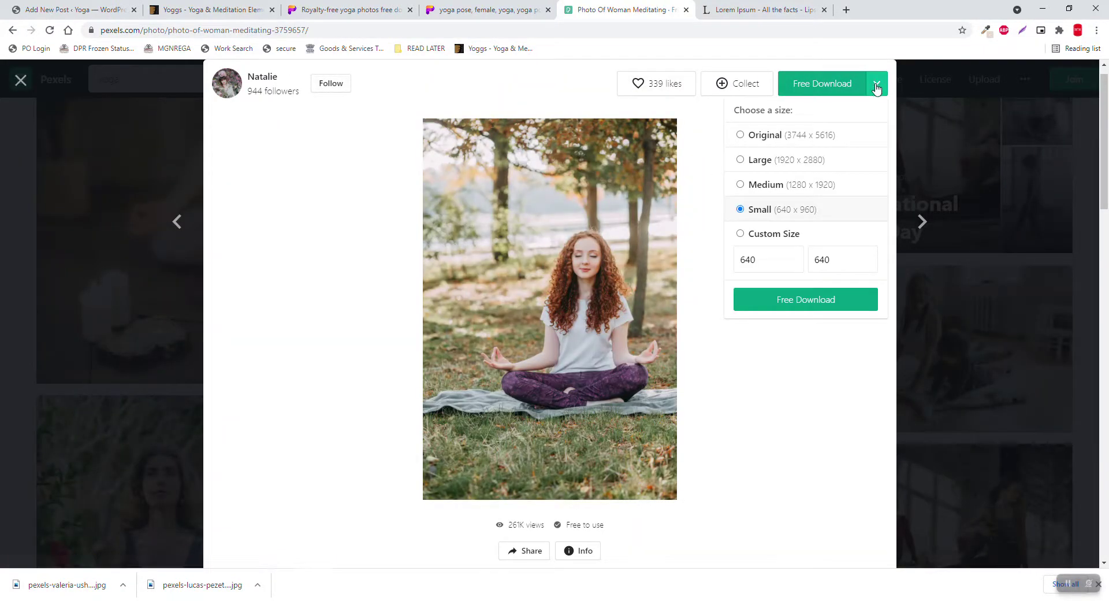
left_click(797, 299)
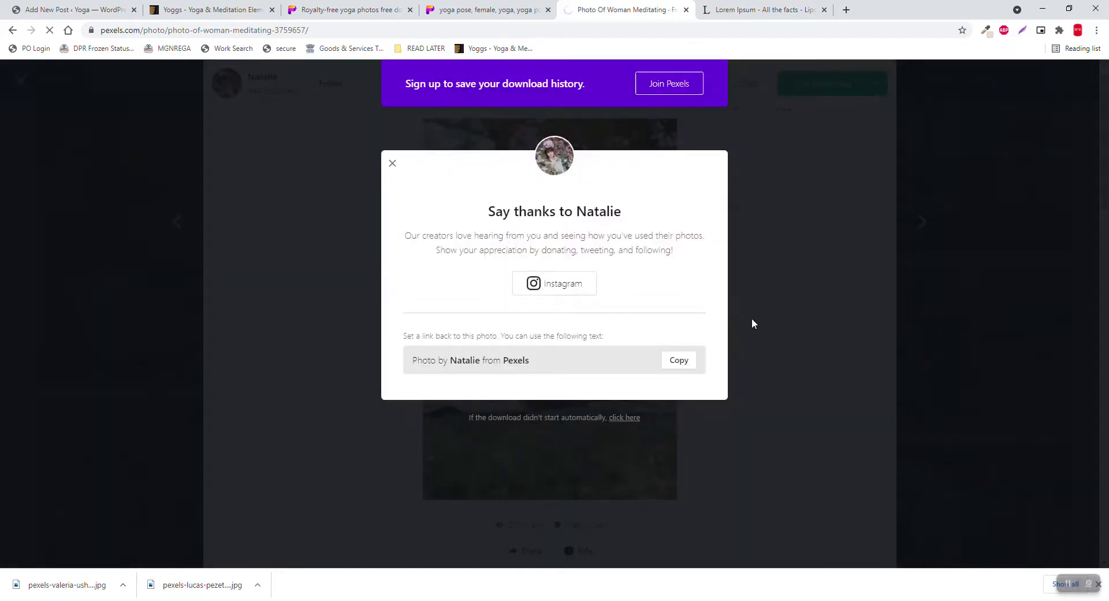
left_click(626, 417)
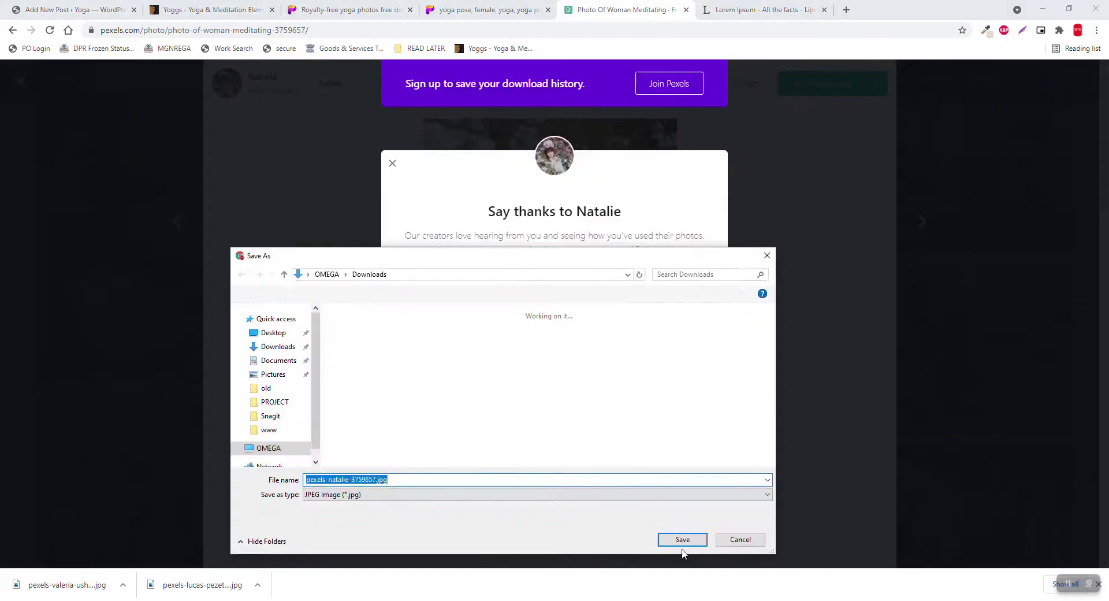
left_click(683, 540)
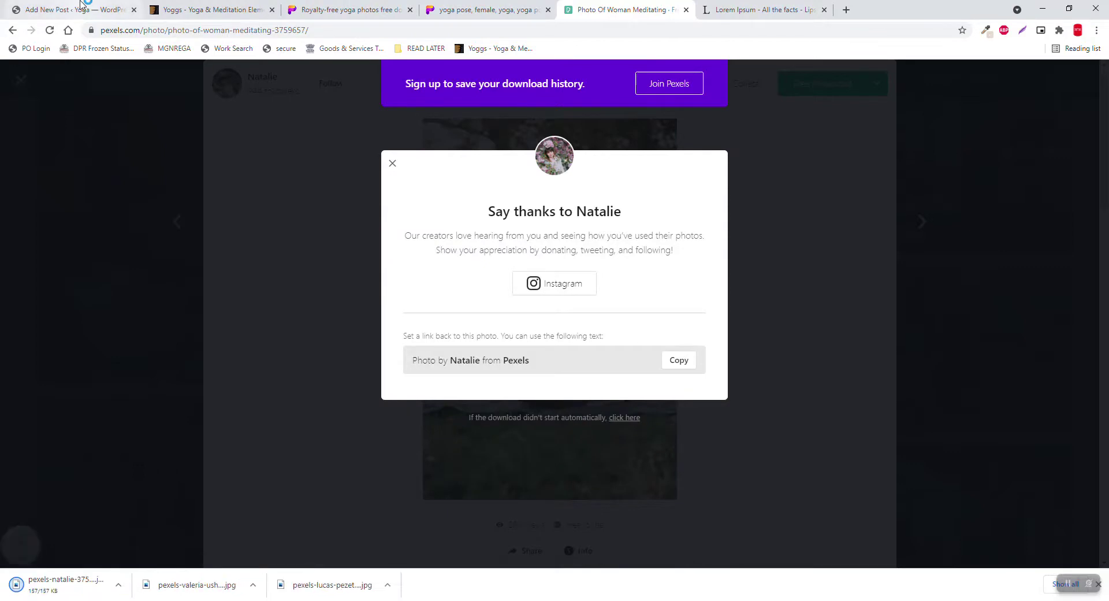
Step: Upload the downloaded park meditation photo to the media library and set it as the ABC Yoga post's featured image
left_click(75, 9)
left_click_drag(118, 592, 151, 389)
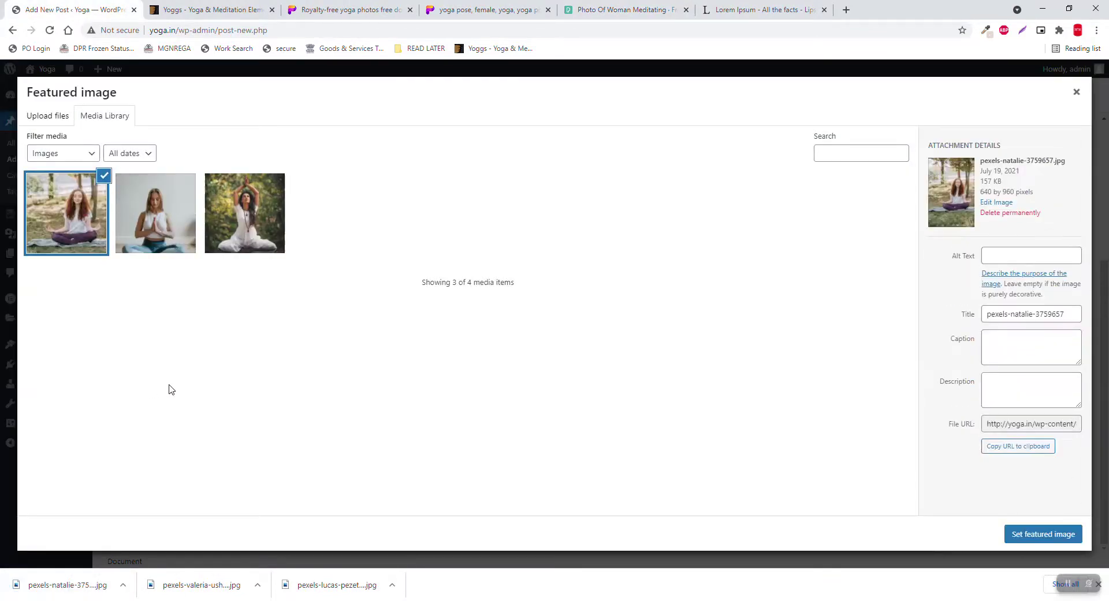
left_click(1043, 534)
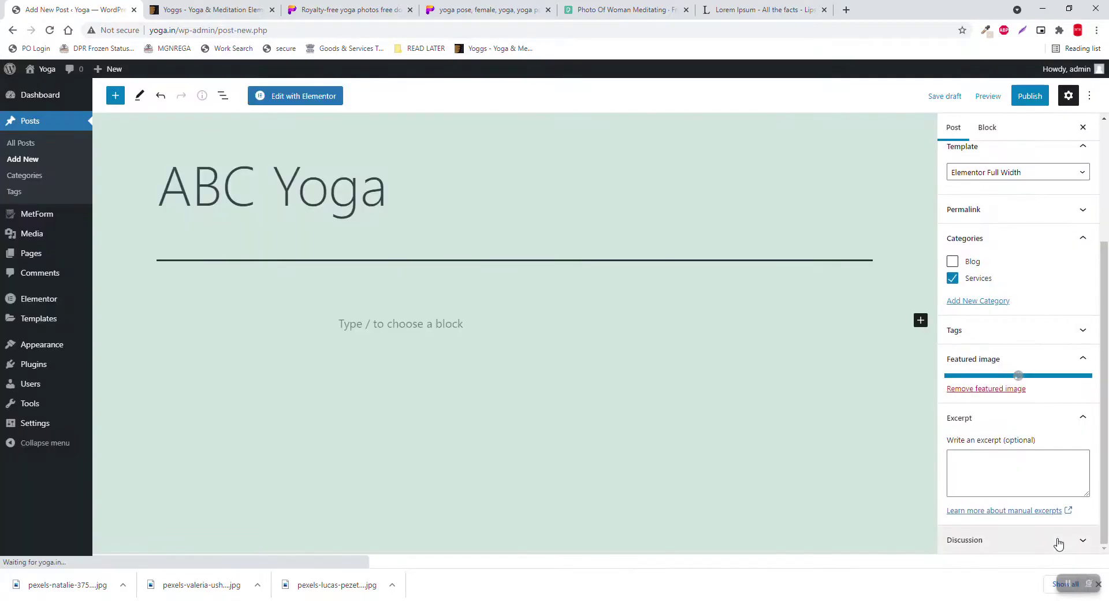
Step: Paste the copied placeholder text as the ABC Yoga post's excerpt and publish the post
left_click(997, 533)
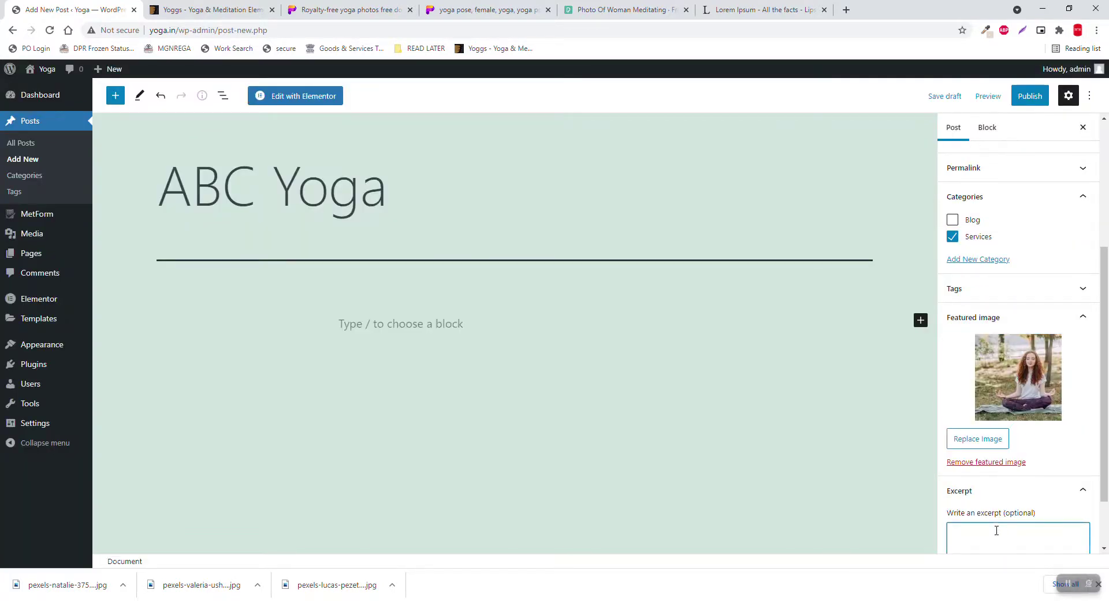
key("ctrl+v")
scroll(1035, 347, "up", 5)
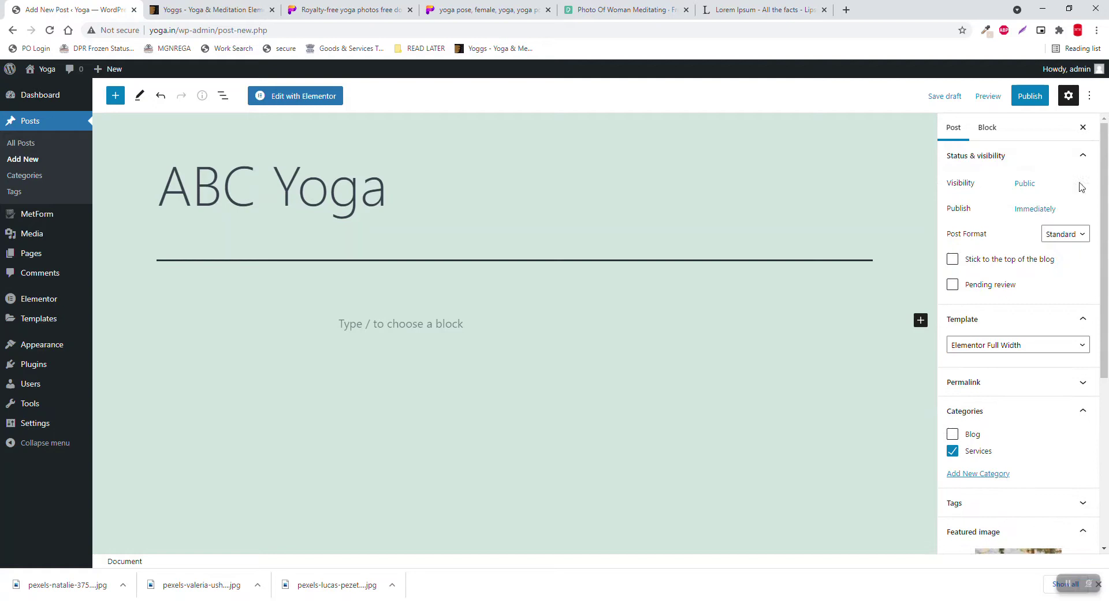
left_click(1037, 101)
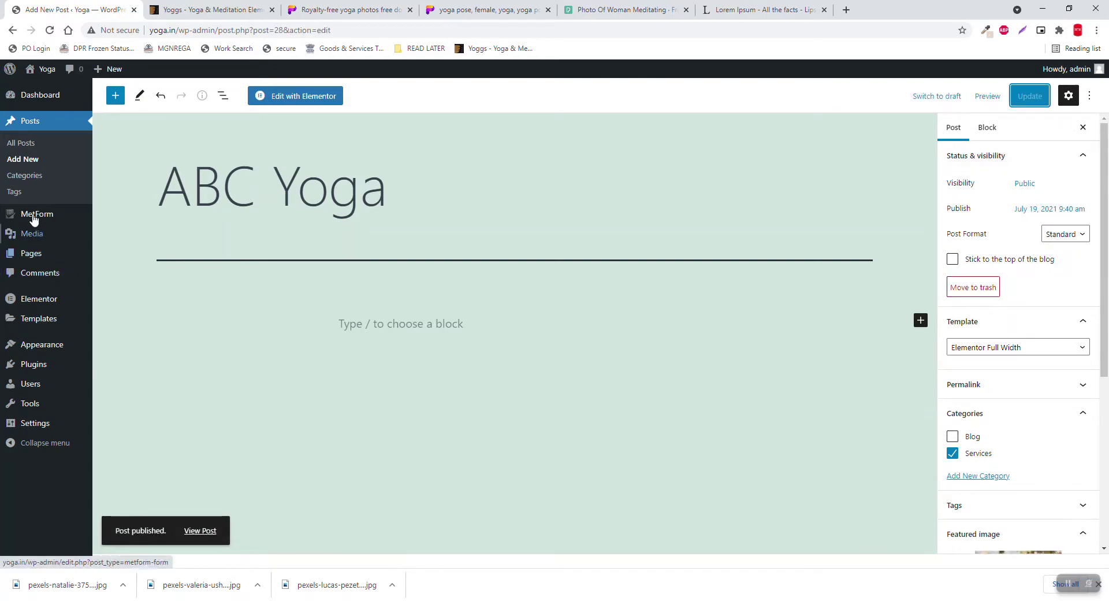
Step: Create another new post titled "MNO Yoga"
left_click(30, 160)
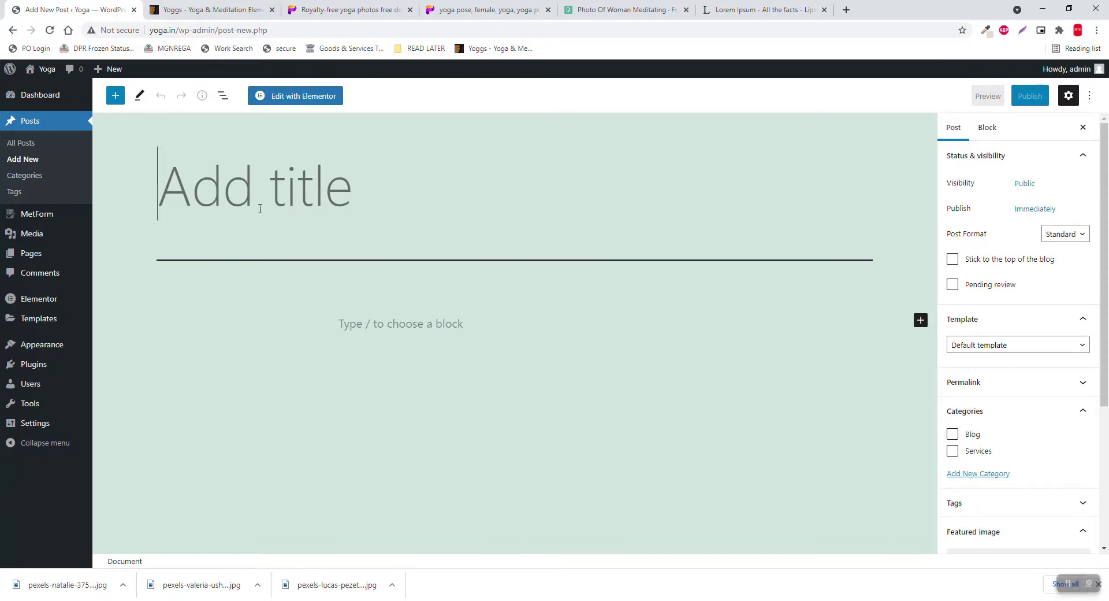
type("MNO ")
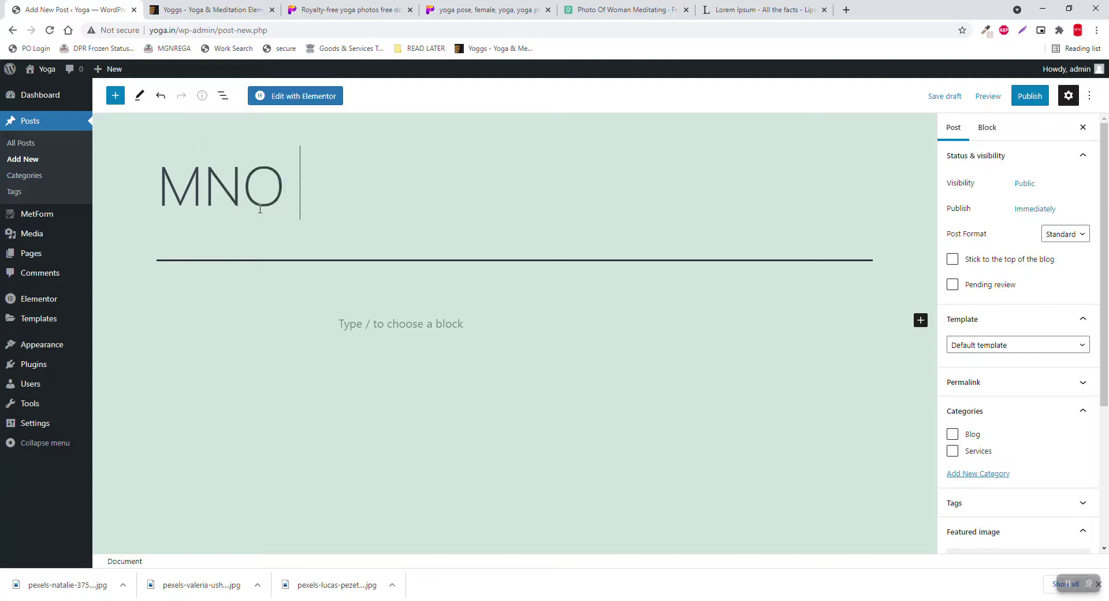
type("YOga")
key("BackSpace")
key("BackSpace")
key("BackSpace")
type("oga")
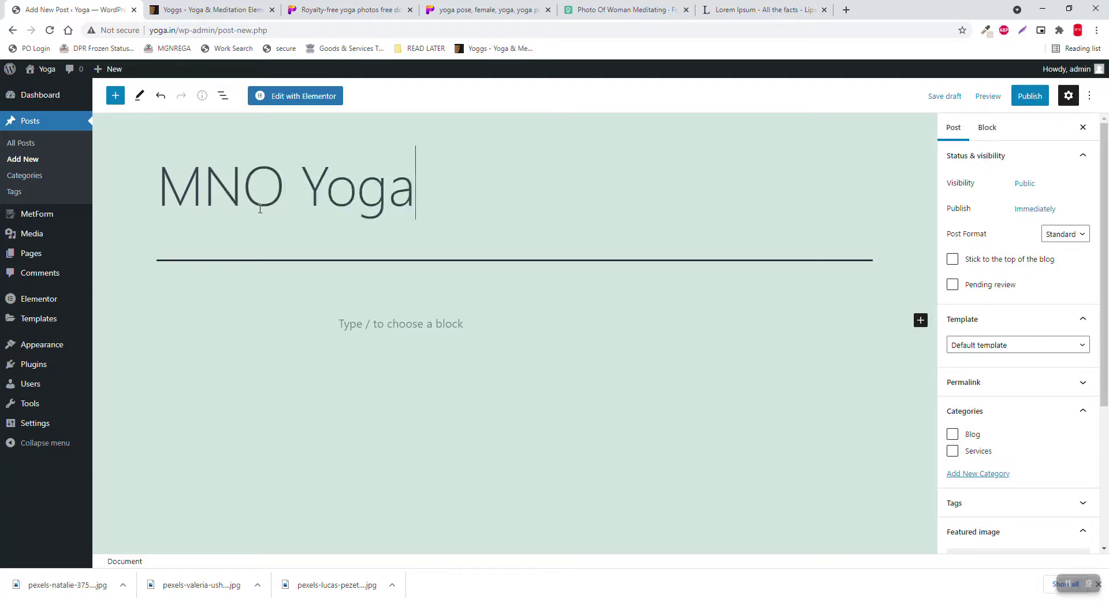
Step: Give the MNO Yoga post the Elementor Full Width template and the Services category
left_click(1015, 345)
left_click(1005, 379)
left_click(965, 458)
left_click(953, 451)
Step: Download the Small (640 x 960) version of the Pexels photo of a sportswoman kneeling on a yoga mat in a garden
scroll(1034, 431, "down", 4)
left_click(1004, 368)
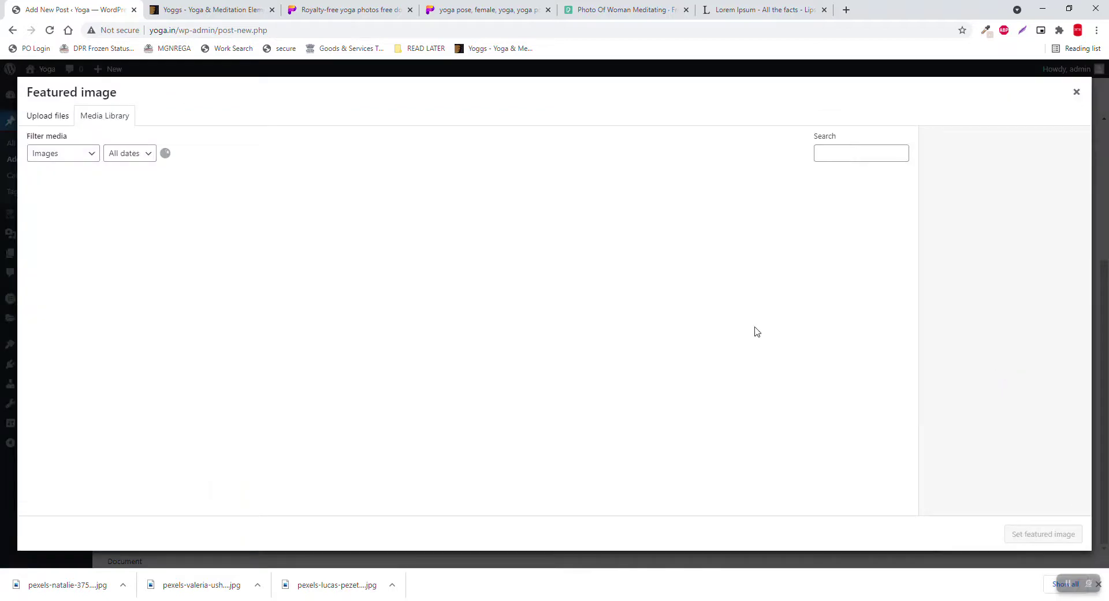
left_click(617, 6)
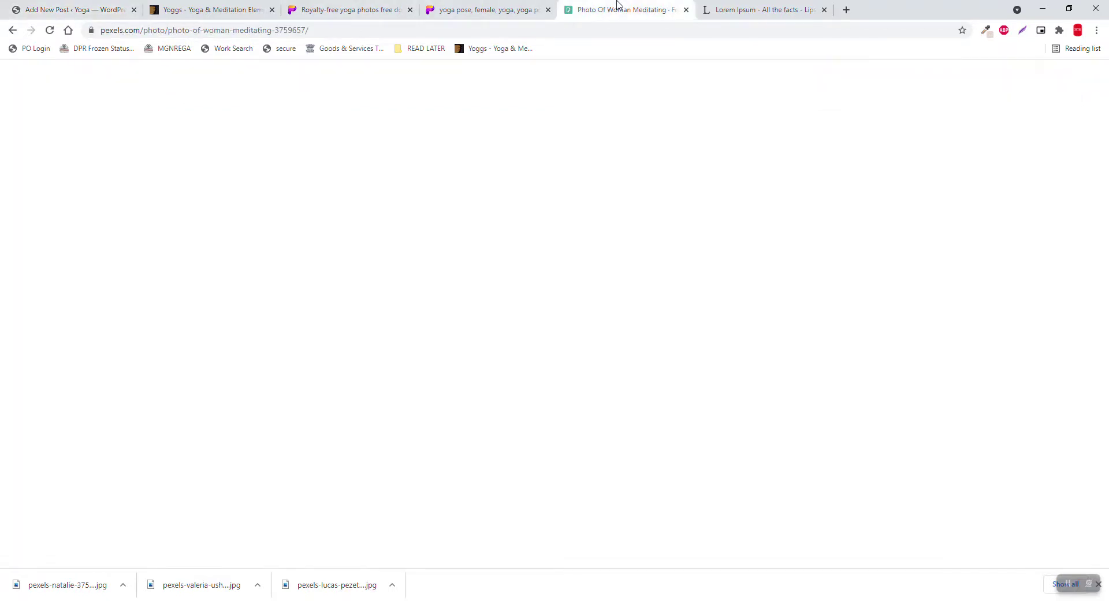
left_click(942, 270)
left_click(948, 278)
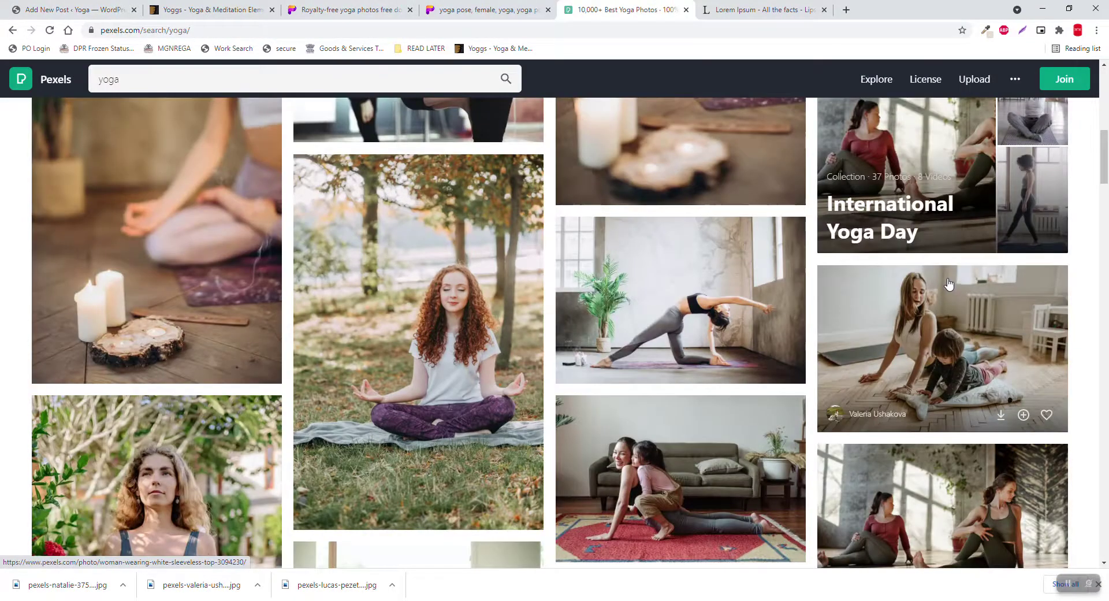
scroll(948, 283, "down", 5)
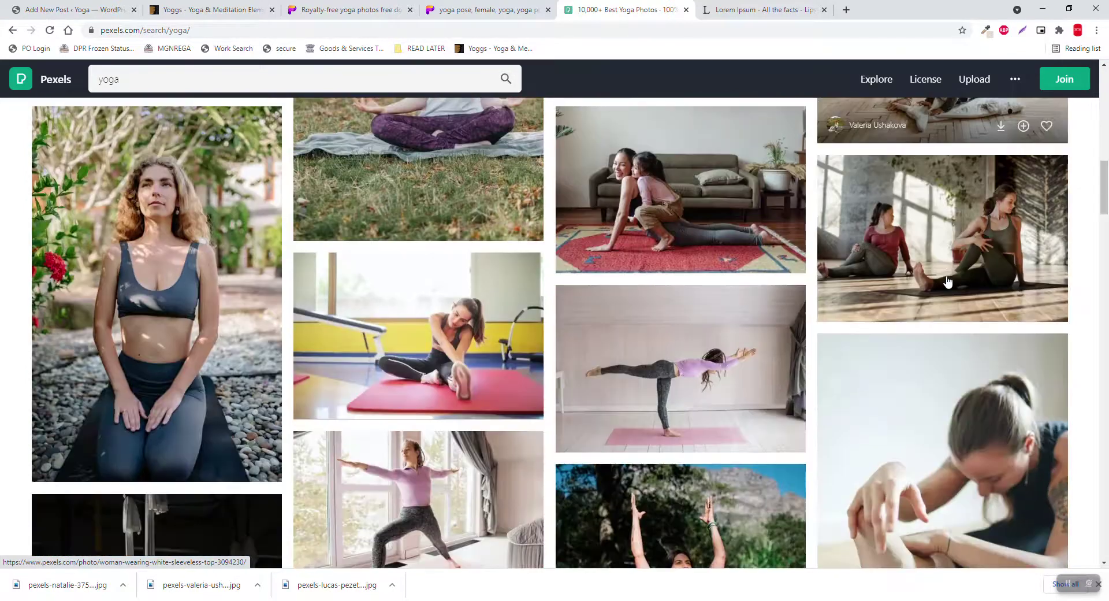
scroll(239, 192, "down", 2)
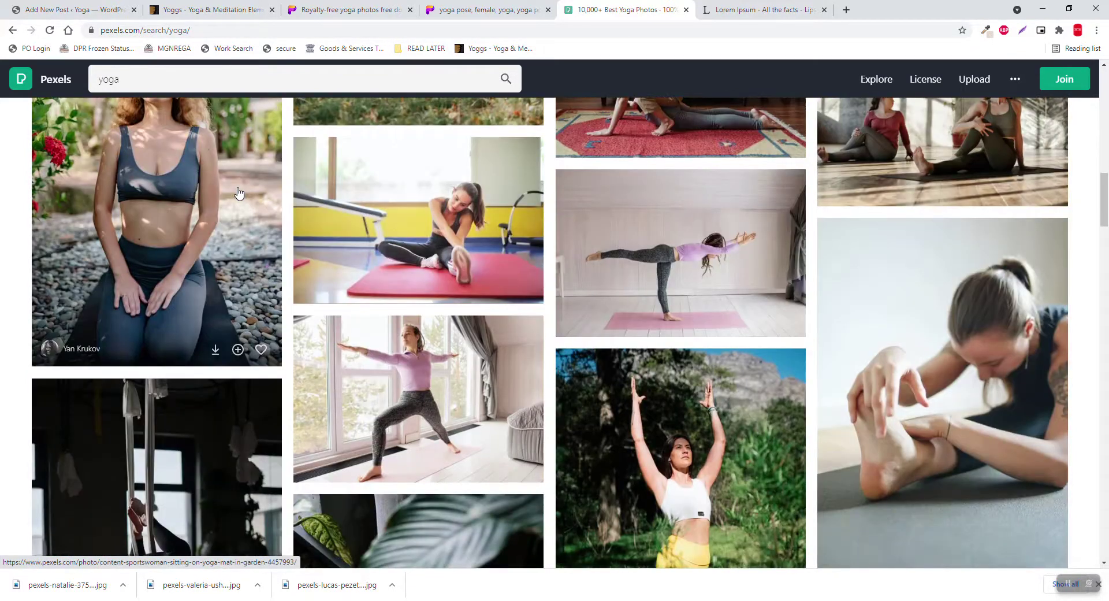
scroll(238, 193, "down", 2)
scroll(239, 192, "up", 3)
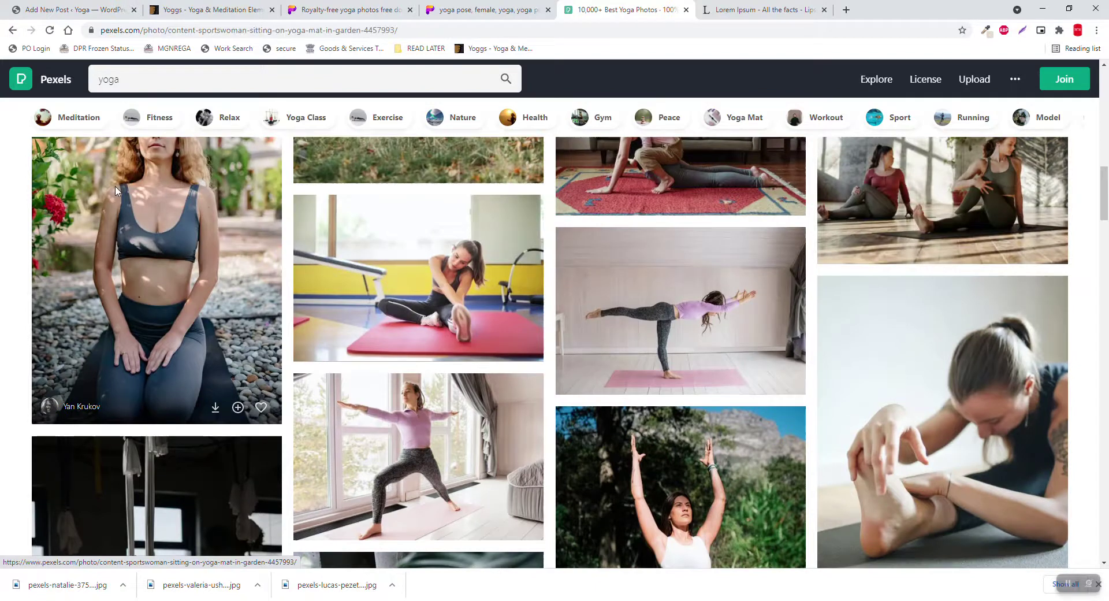
left_click(116, 189)
left_click(877, 87)
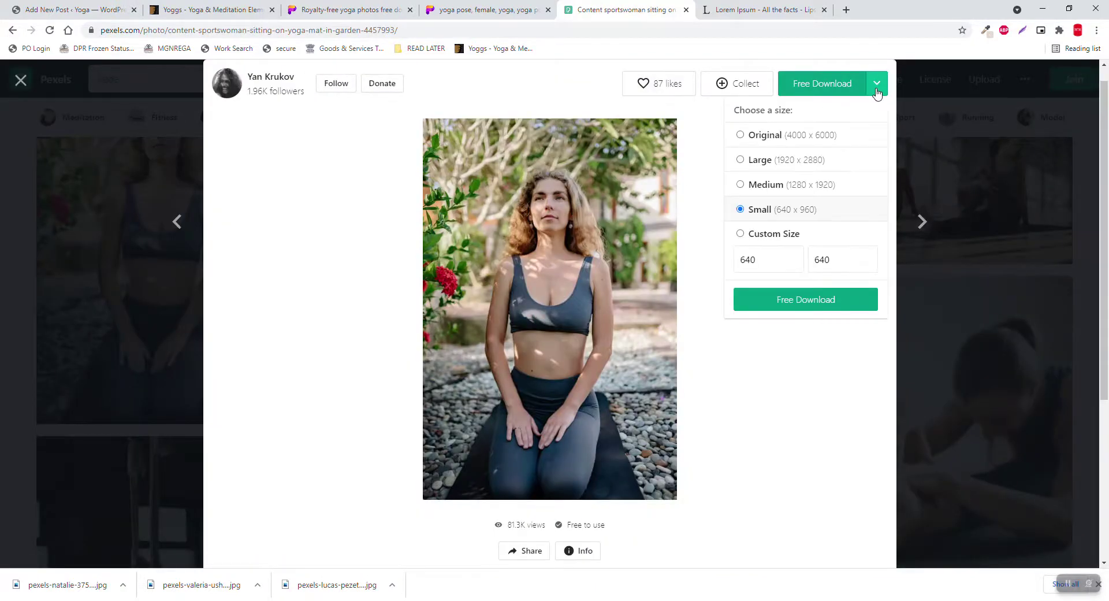
left_click(814, 312)
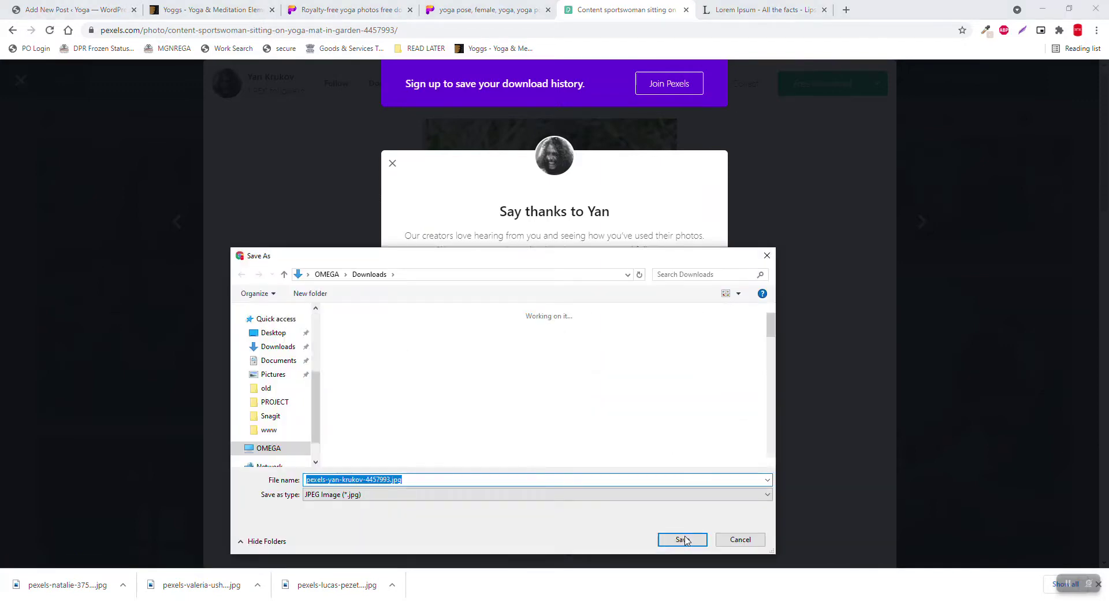
left_click(685, 540)
Step: Upload the downloaded garden yoga photo to the media library and set it as the MNO Yoga post's featured image
left_click(72, 10)
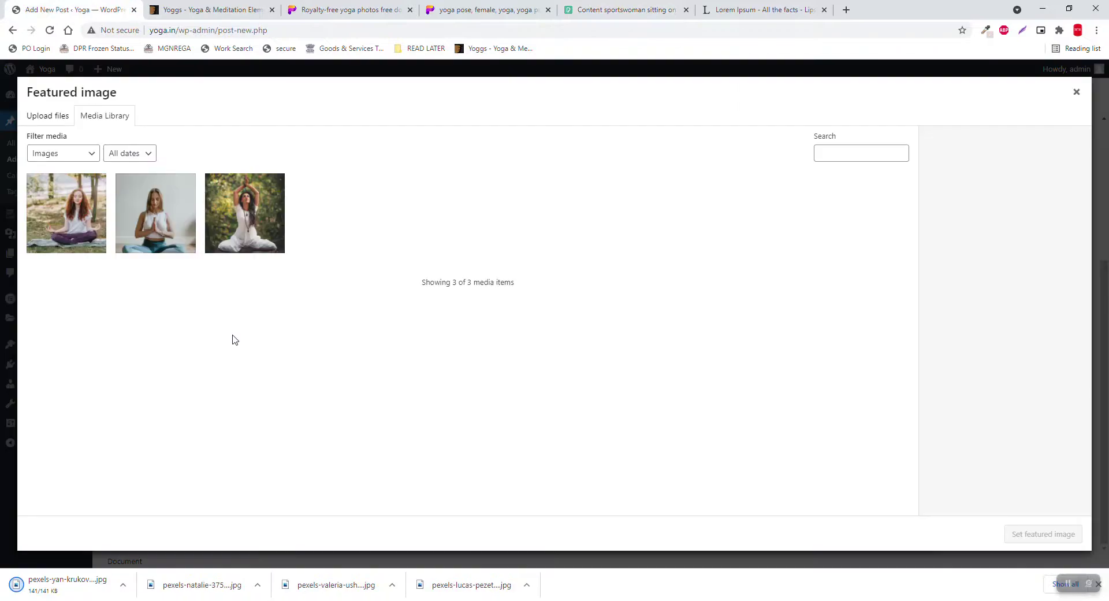
left_click_drag(64, 584, 255, 388)
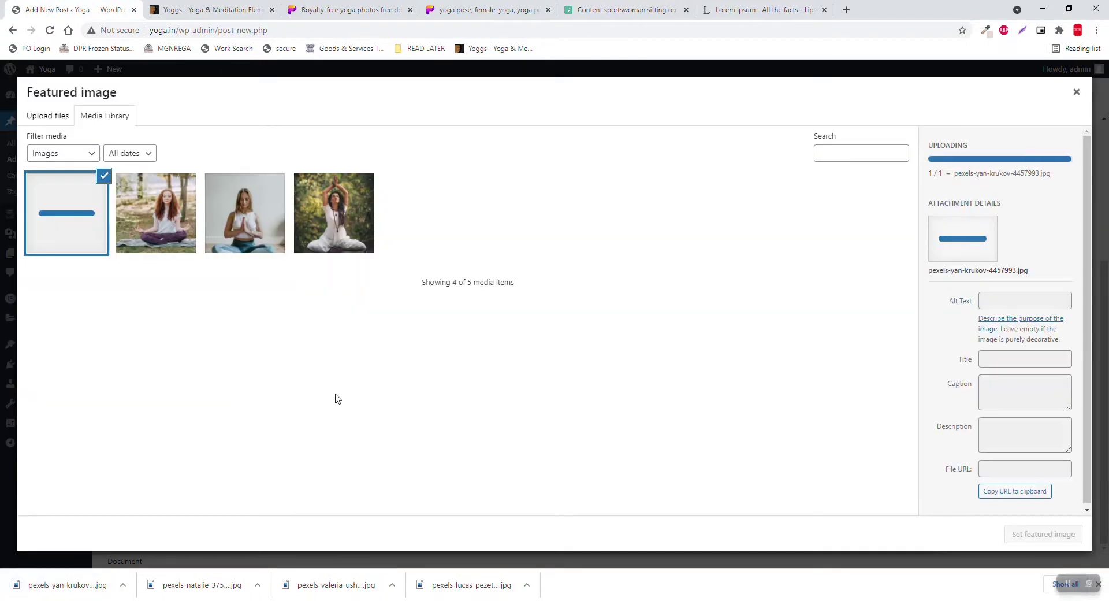
left_click(1045, 534)
Step: Paste the copied placeholder text as the MNO Yoga post's excerpt and publish the post
left_click(1006, 468)
type("It is a long established fact that a reader will be distracted by the readable content of a page when looking at its layout. The point of using")
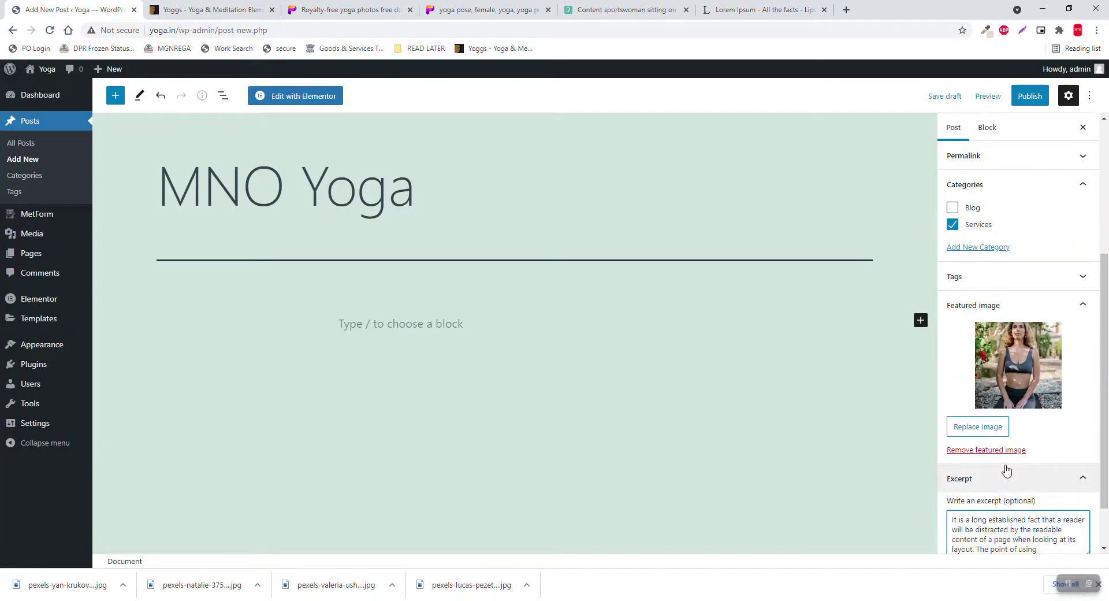
scroll(1006, 471, "down", 1)
scroll(1011, 289, "up", 5)
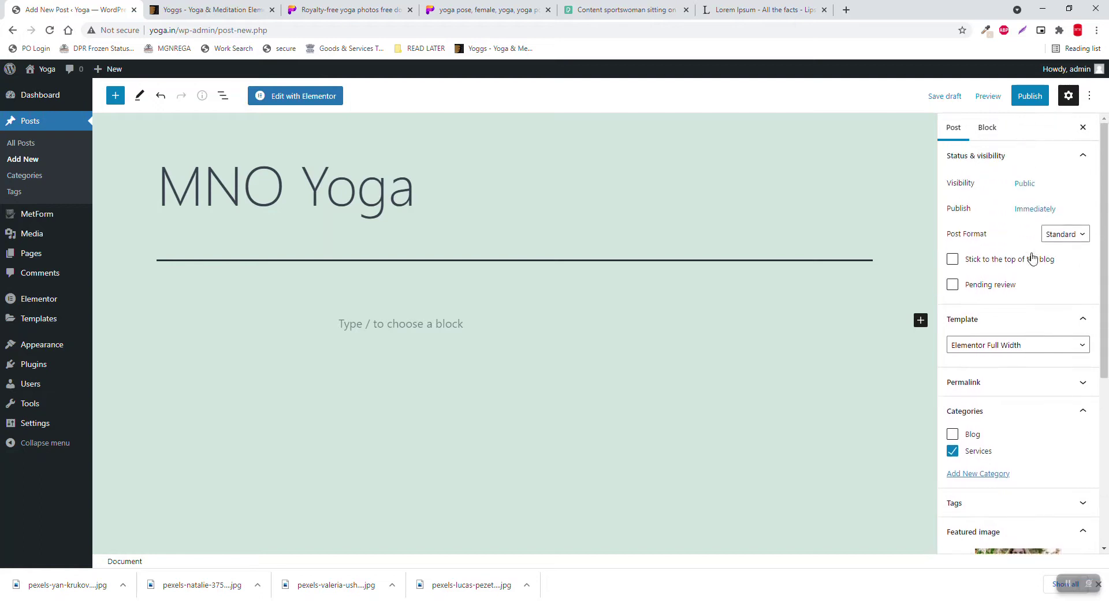
left_click(1031, 97)
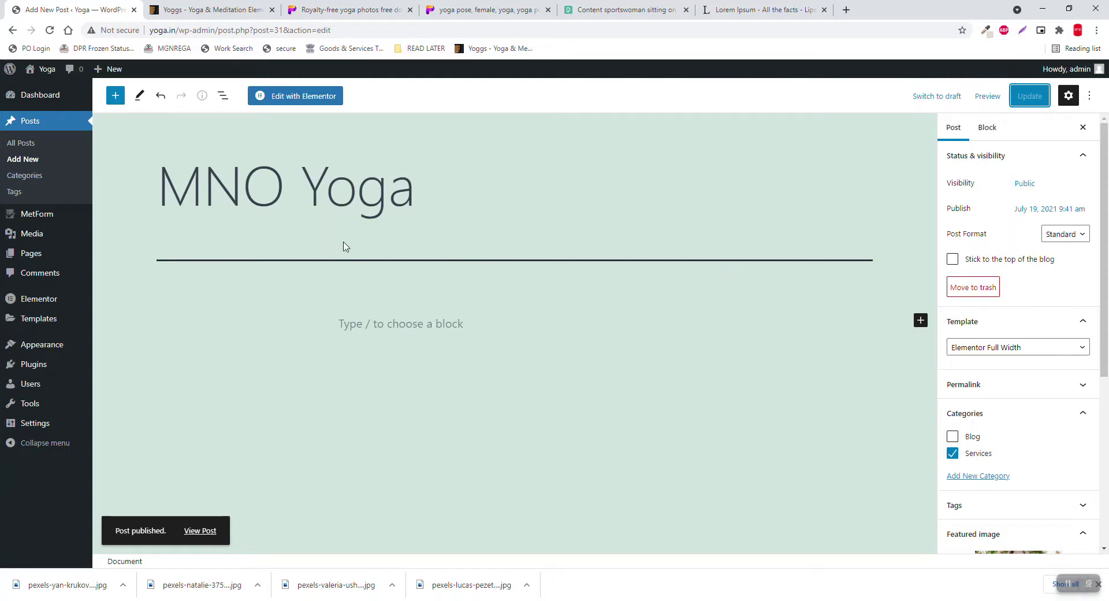
Step: Start another new post, leaving the published MNO Yoga post without saving further changes
left_click(404, 317)
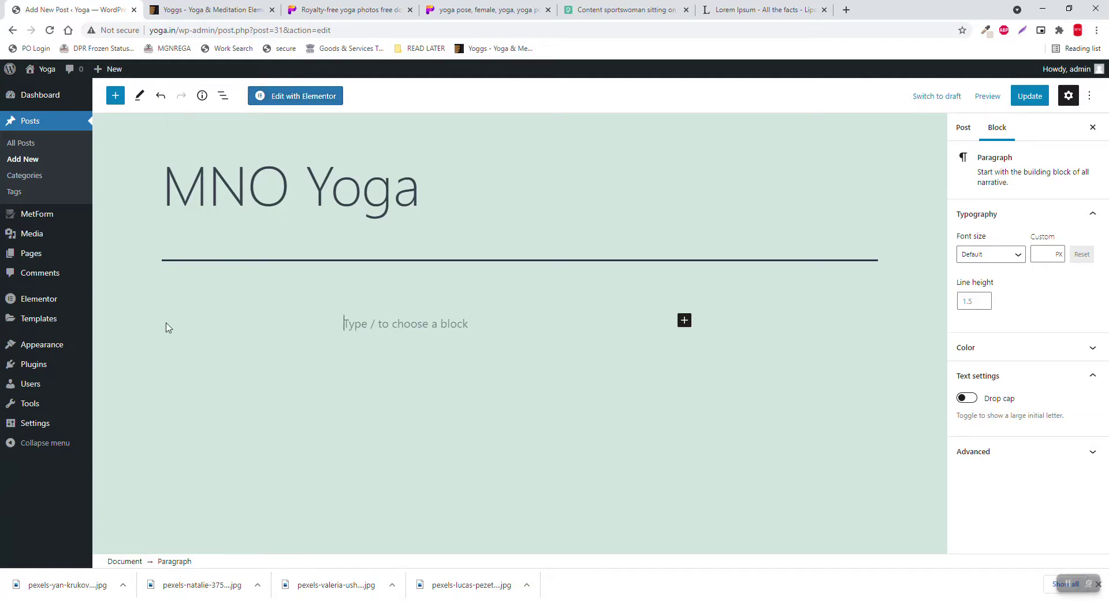
left_click(34, 166)
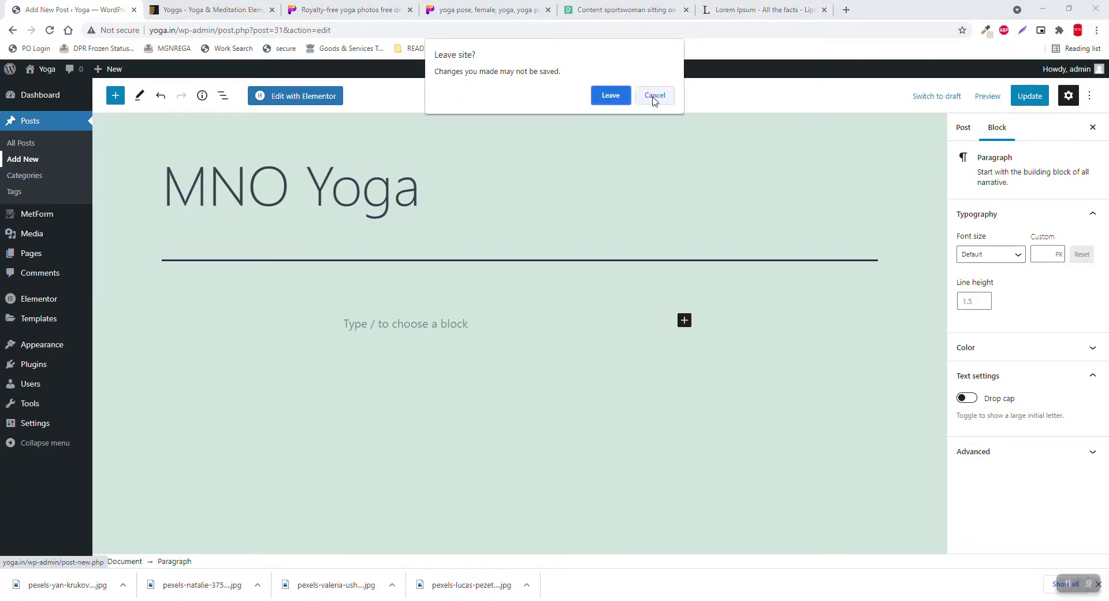
left_click(611, 98)
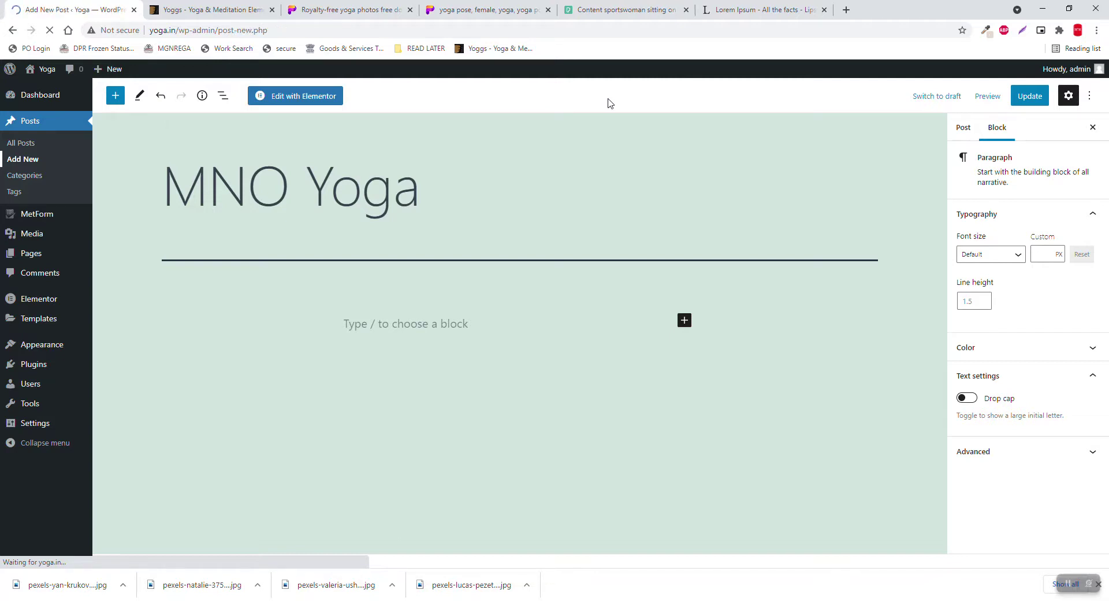
Step: Open the Blog page of the Yoggs template and examine its header, article grid and footer
left_click(227, 6)
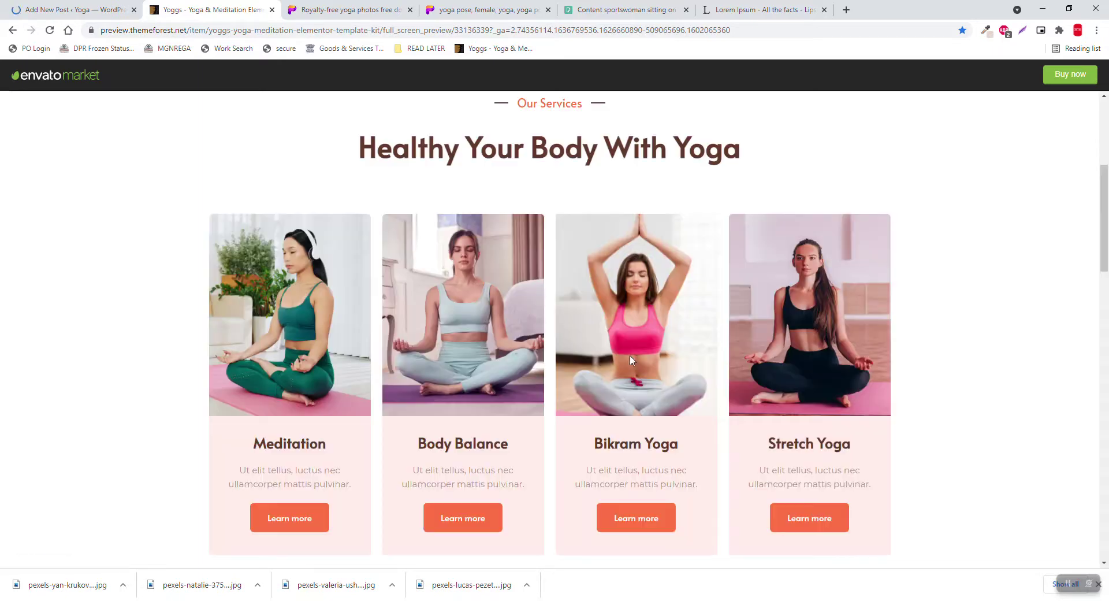
scroll(635, 312, "up", 5)
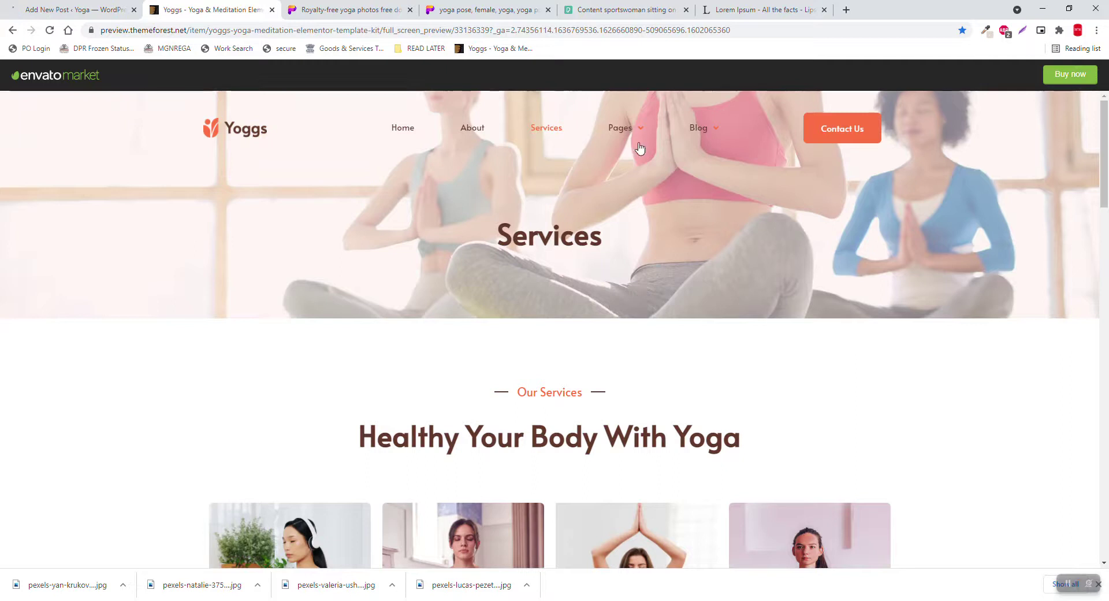
mouse_move(640, 135)
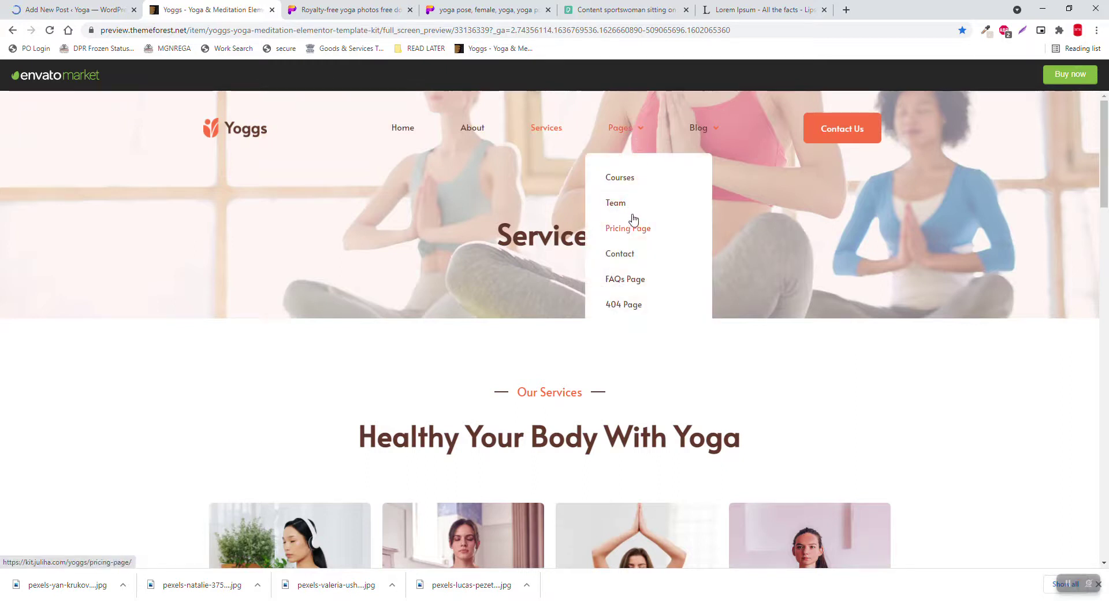
mouse_move(712, 134)
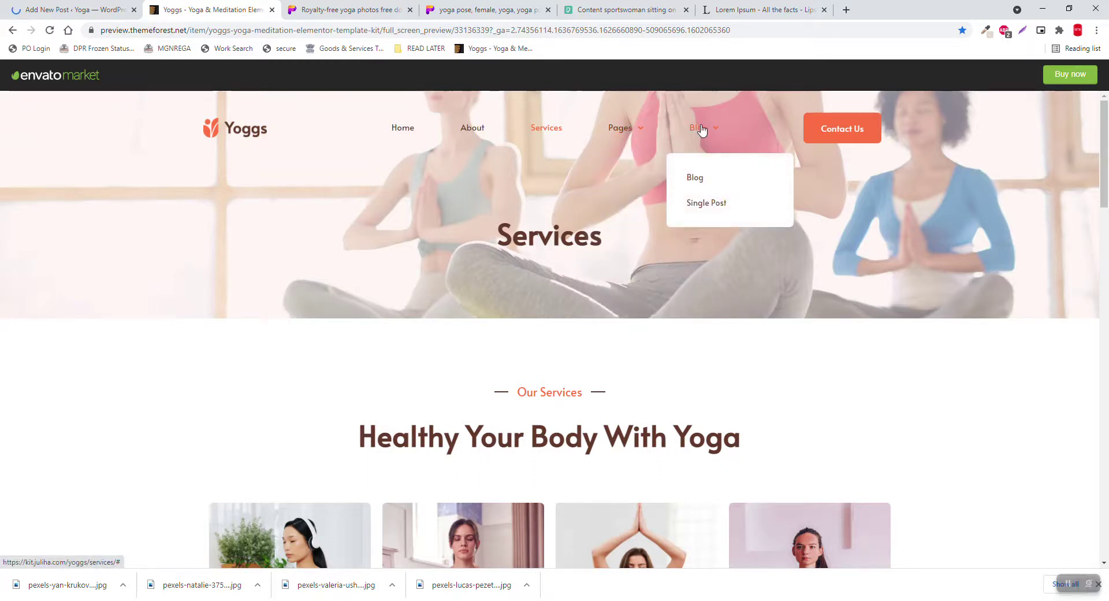
left_click(696, 178)
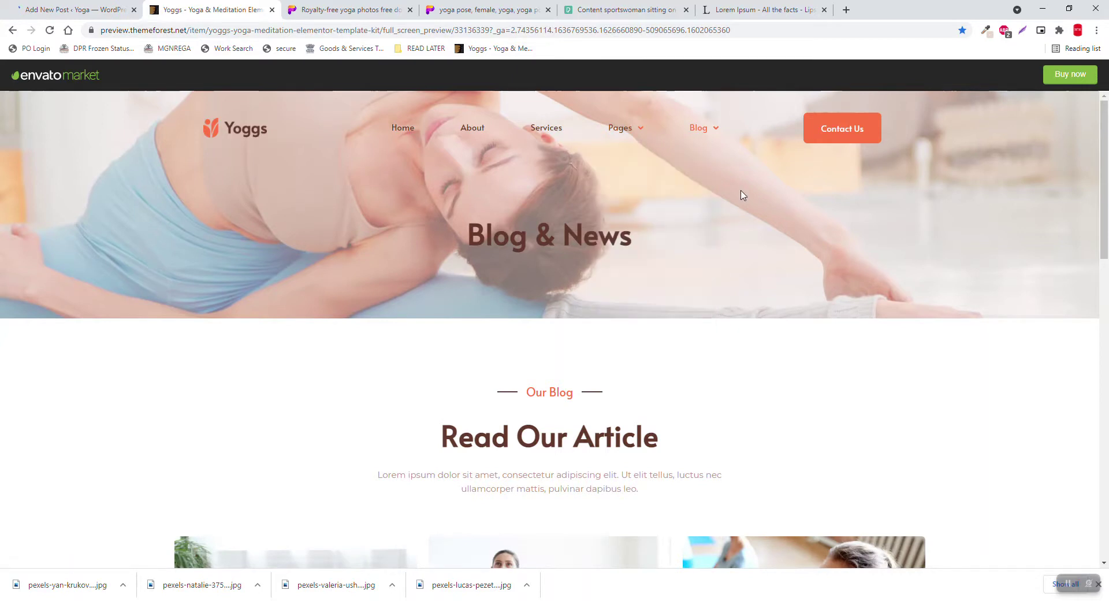
scroll(743, 195, "down", 6)
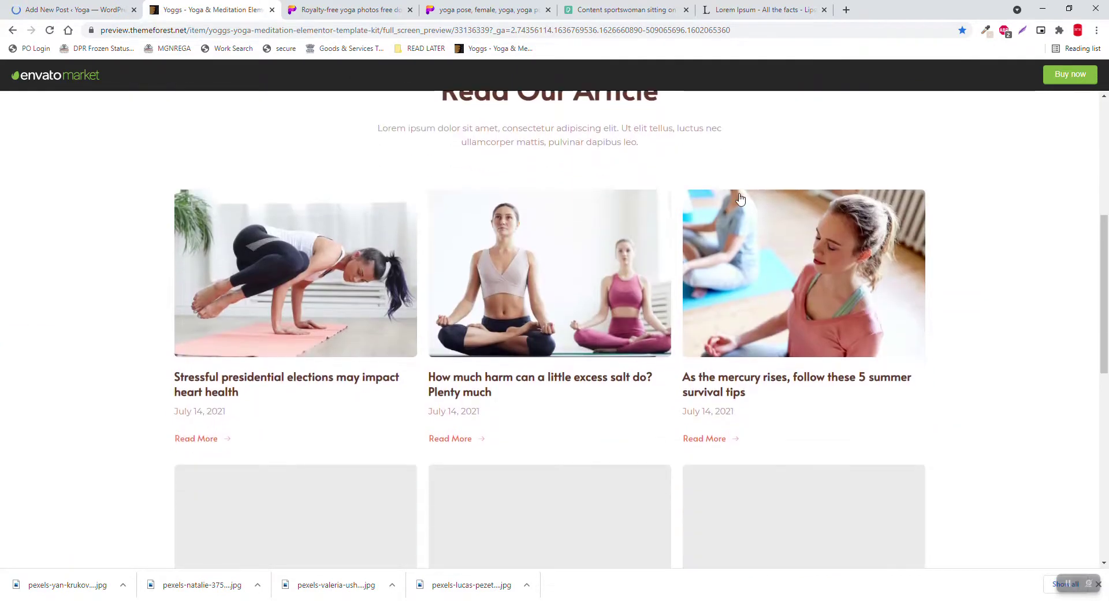
scroll(741, 200, "down", 4)
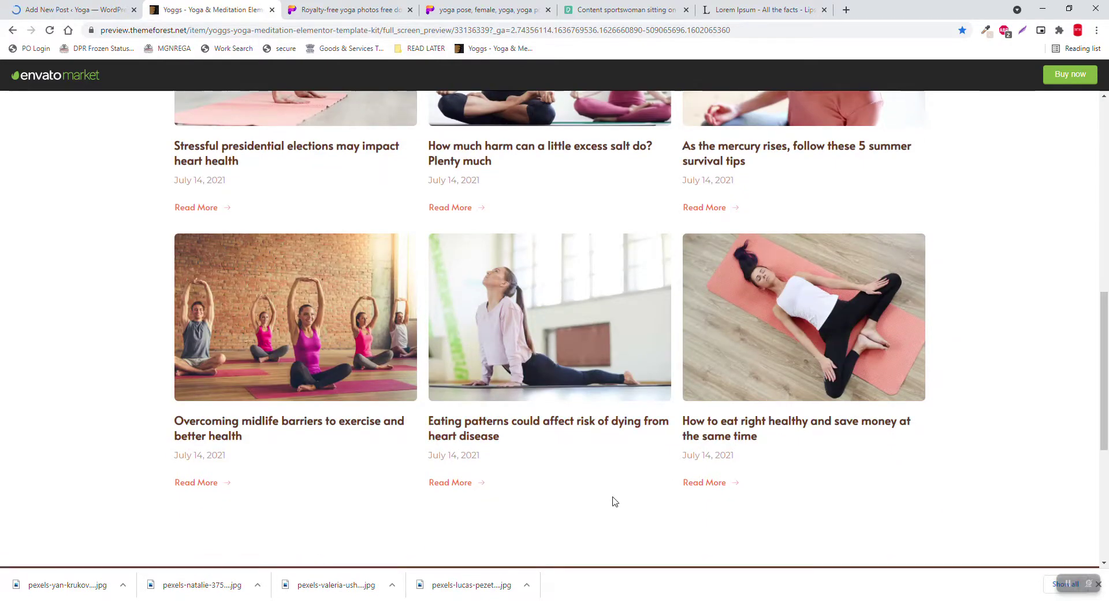
scroll(614, 501, "down", 6)
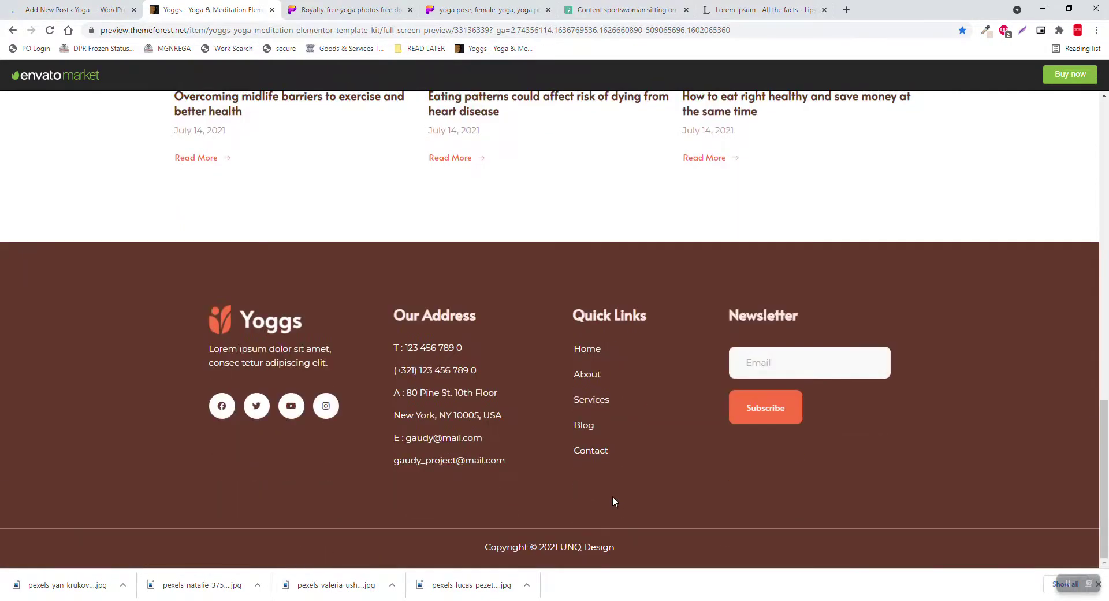
scroll(614, 501, "up", 15)
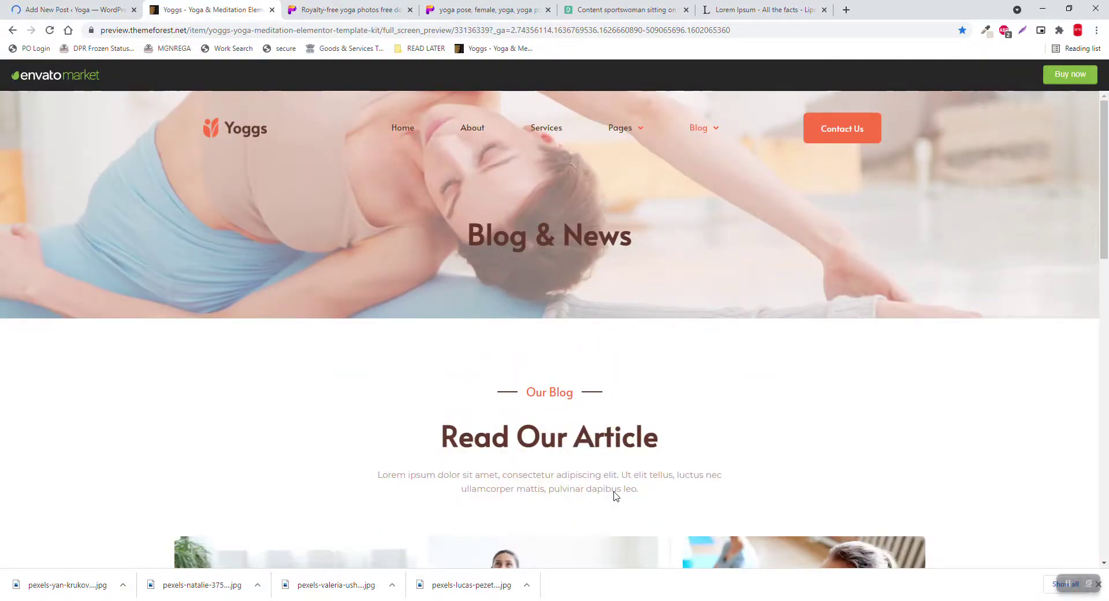
scroll(616, 495, "down", 1)
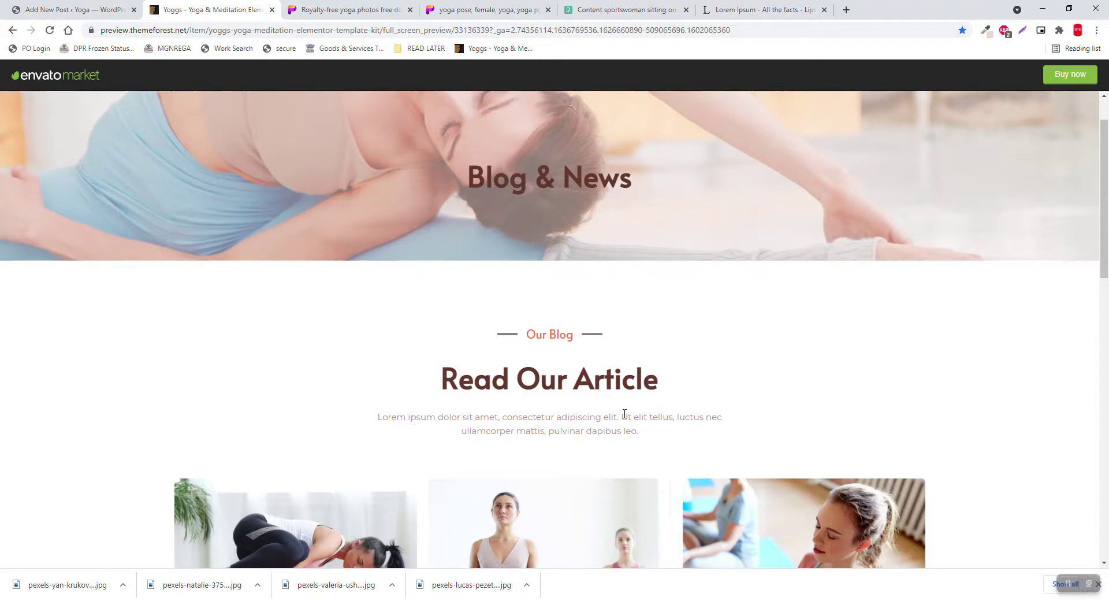
scroll(625, 414, "down", 10)
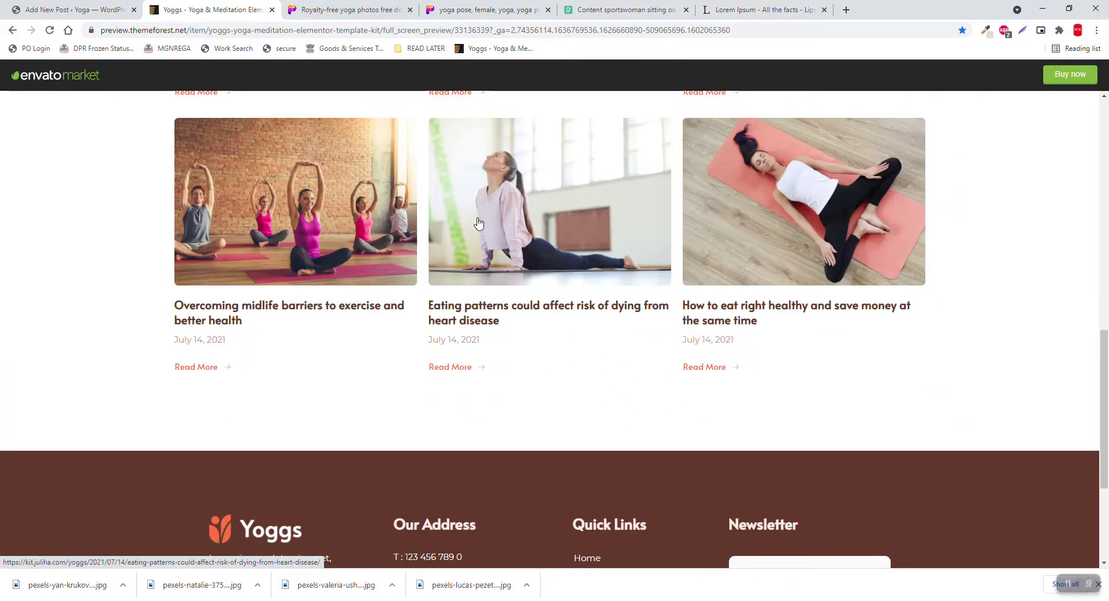
scroll(479, 223, "up", 10)
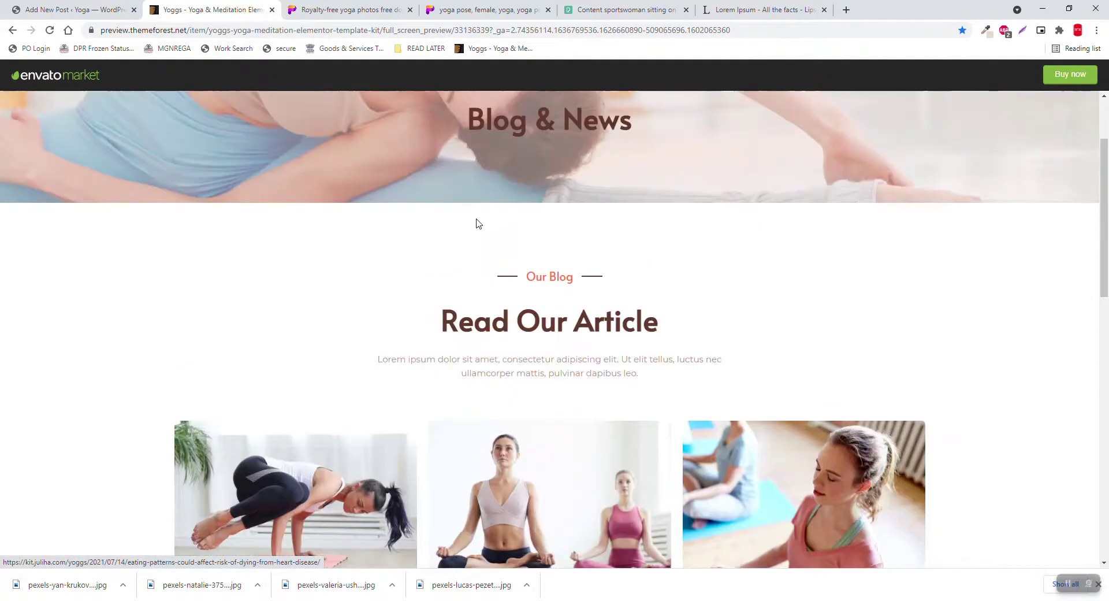
scroll(479, 226, "down", 2)
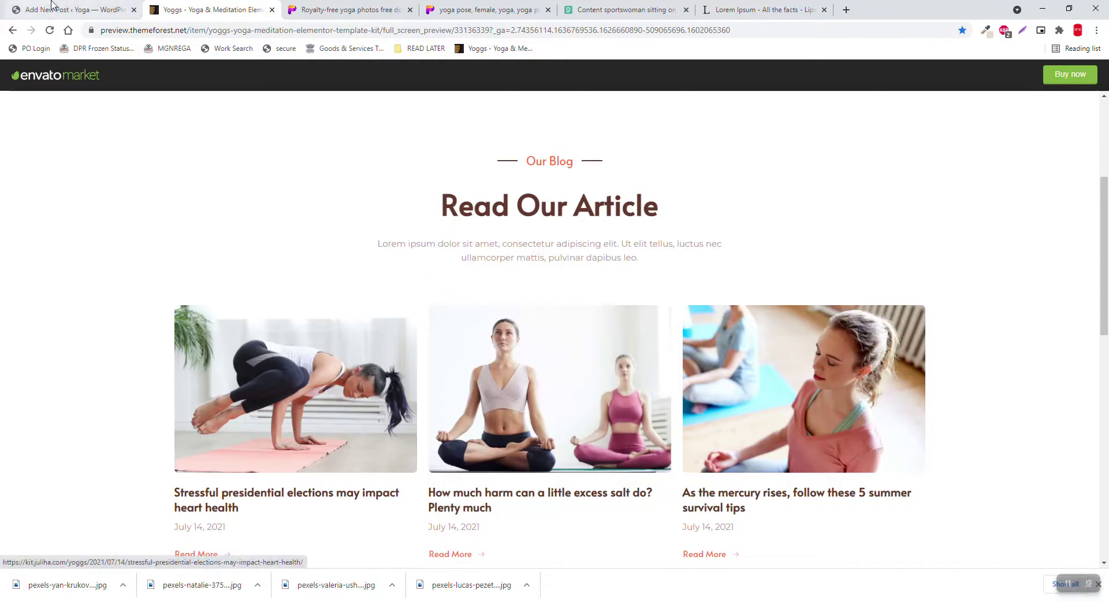
Step: Check the title format of the first article card on the Yoggs blog page as reference for the new post
left_click(72, 4)
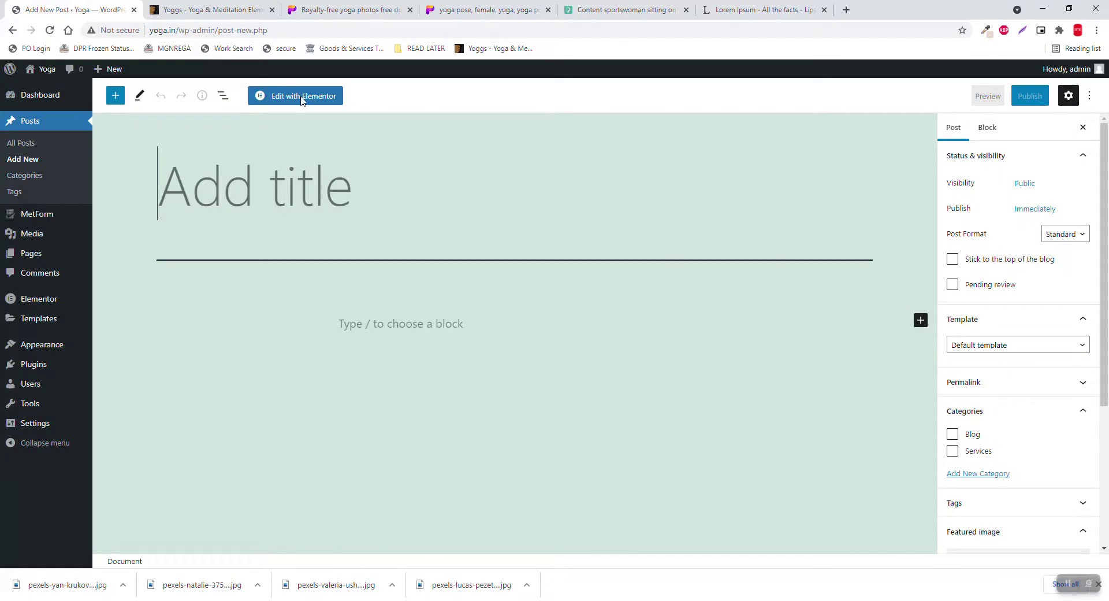
left_click(227, 4)
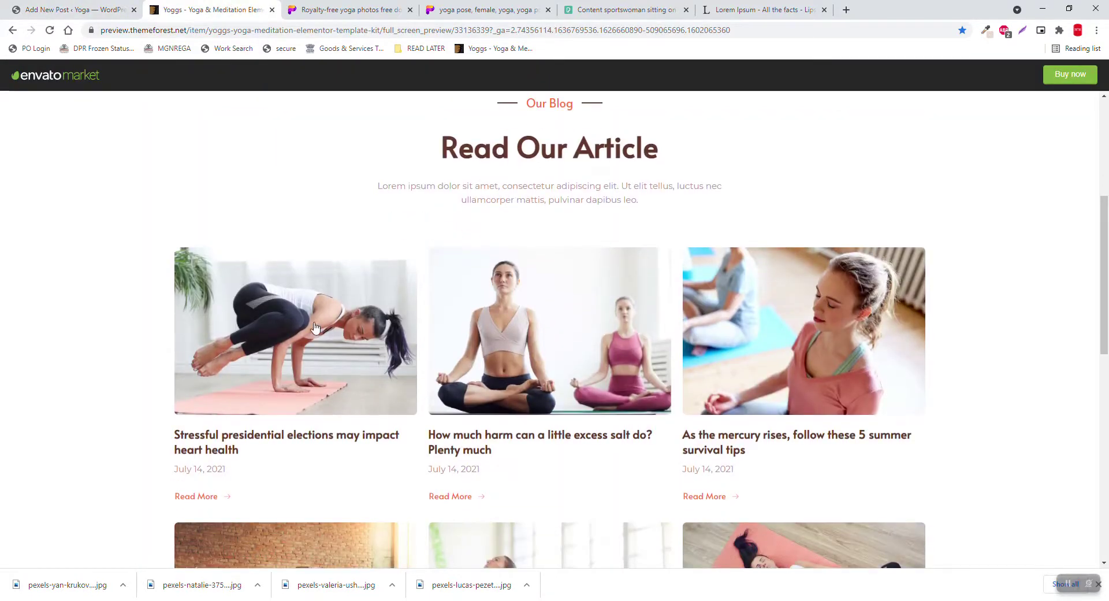
left_click_drag(273, 470, 156, 446)
left_click(113, 403)
left_click_drag(193, 439, 168, 437)
left_click(105, 418)
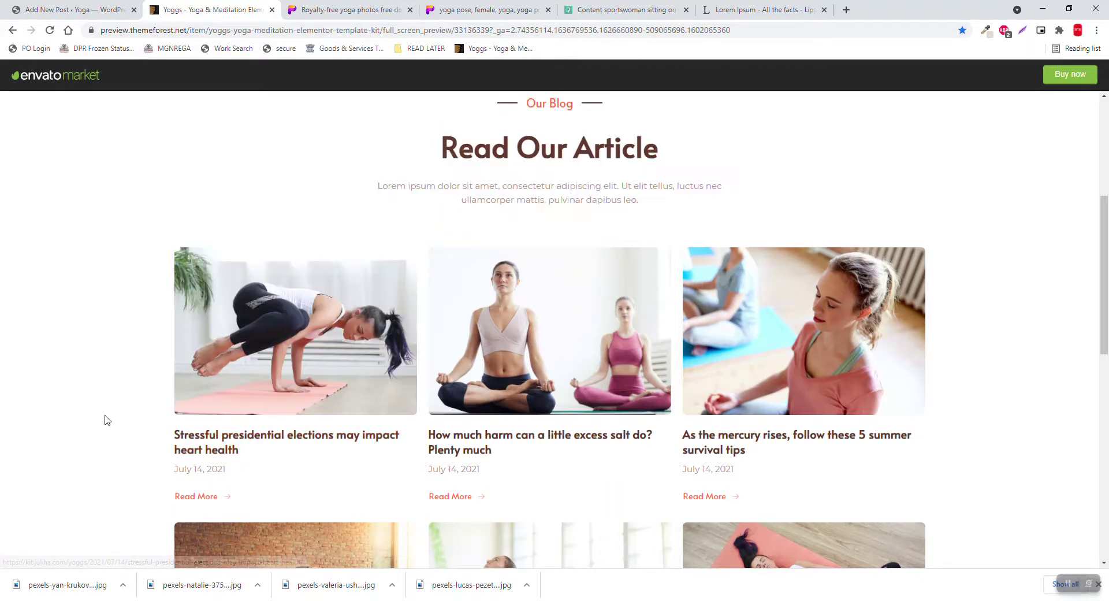
Step: Return to the untitled new post in the WordPress editor
left_click(74, 4)
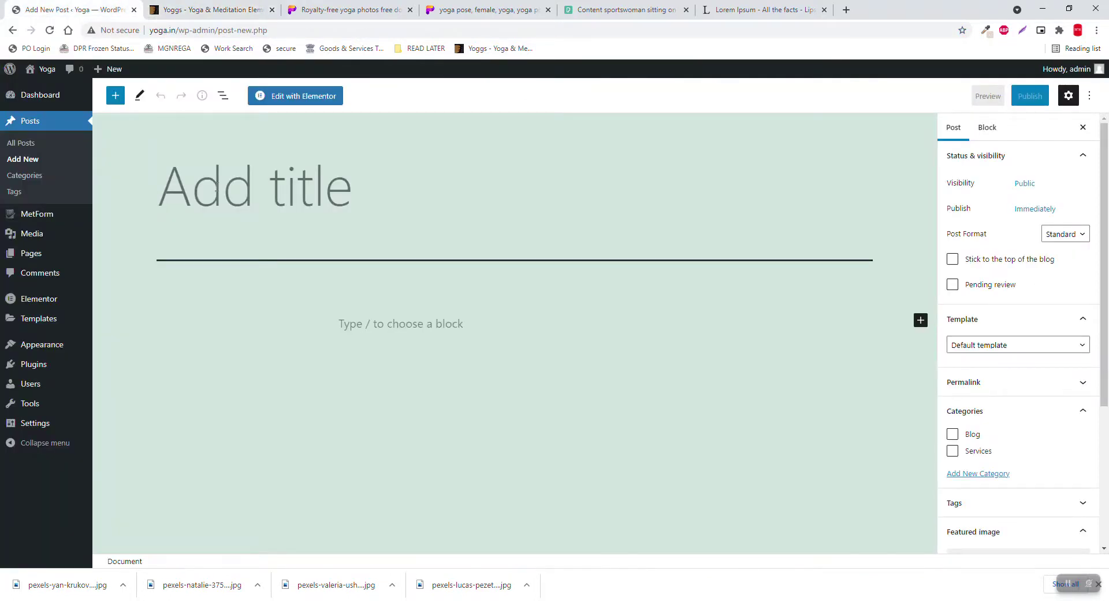
type("It is a long established fact that a reader will be distracted by the readable content of a page when looking at its layout. The point of using")
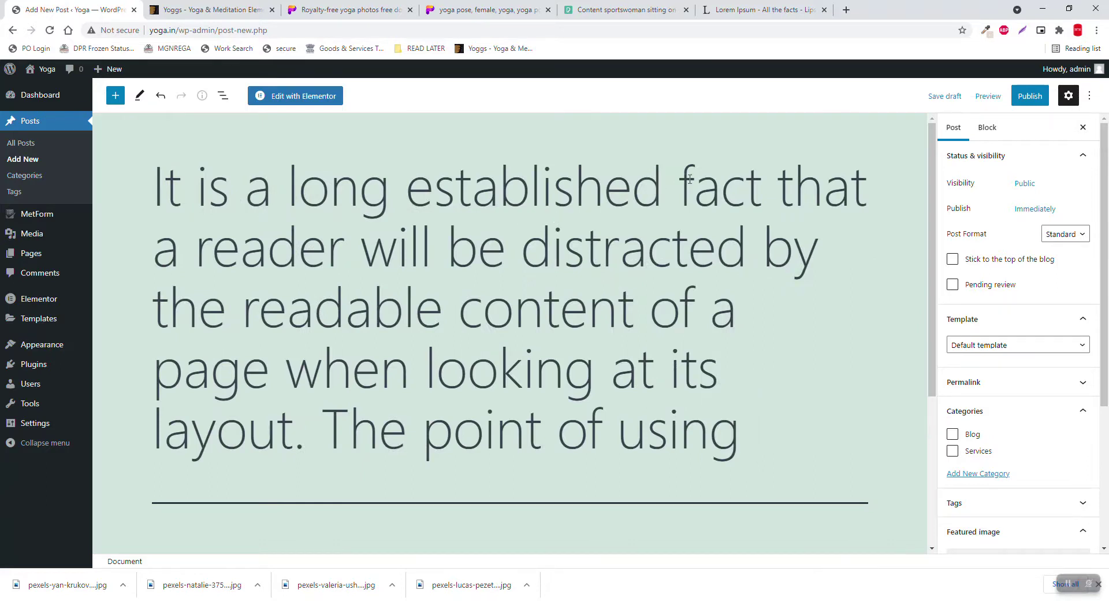
left_click(780, 172)
left_click_drag(780, 172, 853, 350)
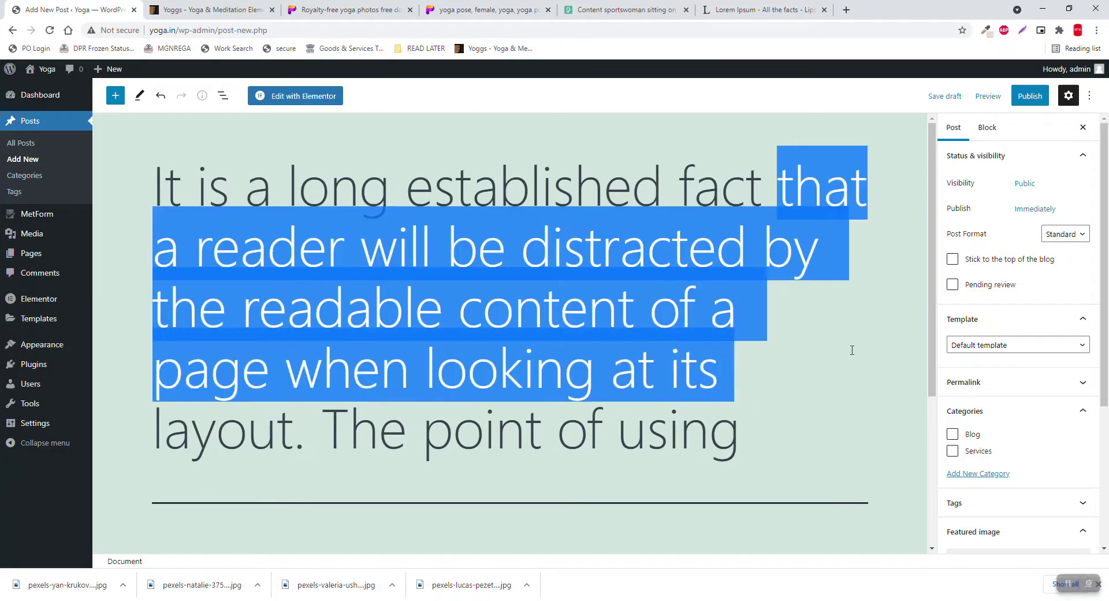
key("BackSpace")
left_click_drag(758, 254, 322, 243)
key("BackSpace")
key("BackSpace")
key("BackSpace")
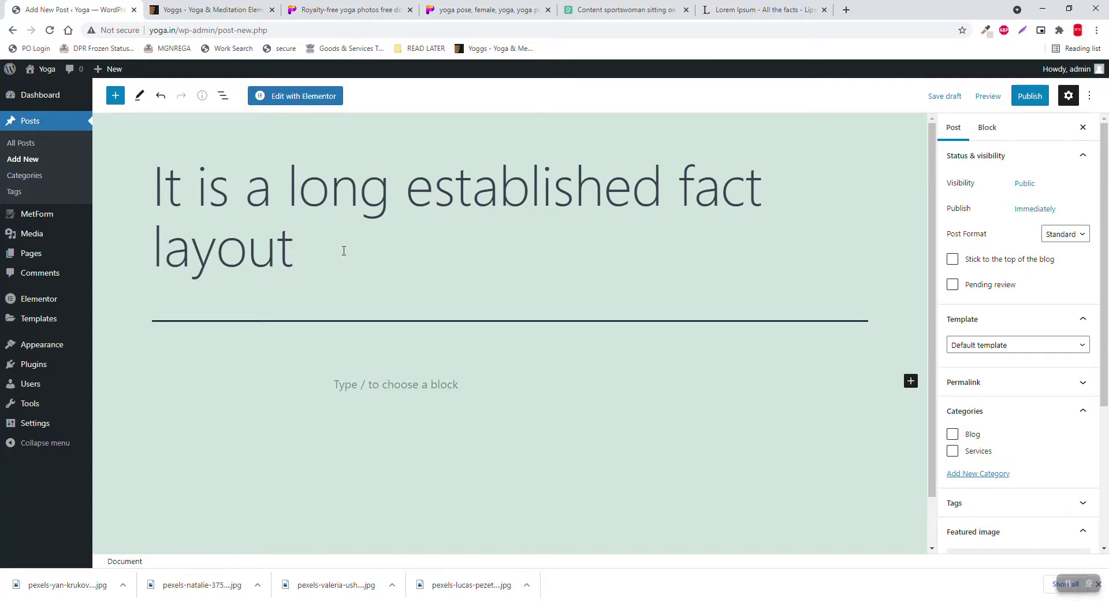
key("ctrl+a")
key("BackSpace")
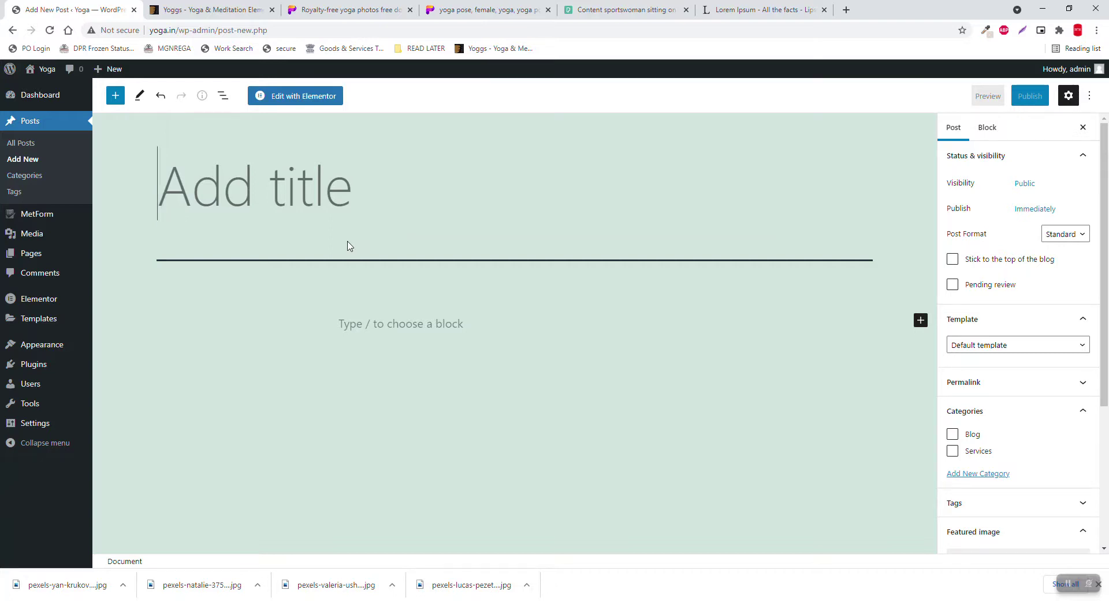
Step: Title the new post "Stress Relief Yoga Poses"
type("Stress Re")
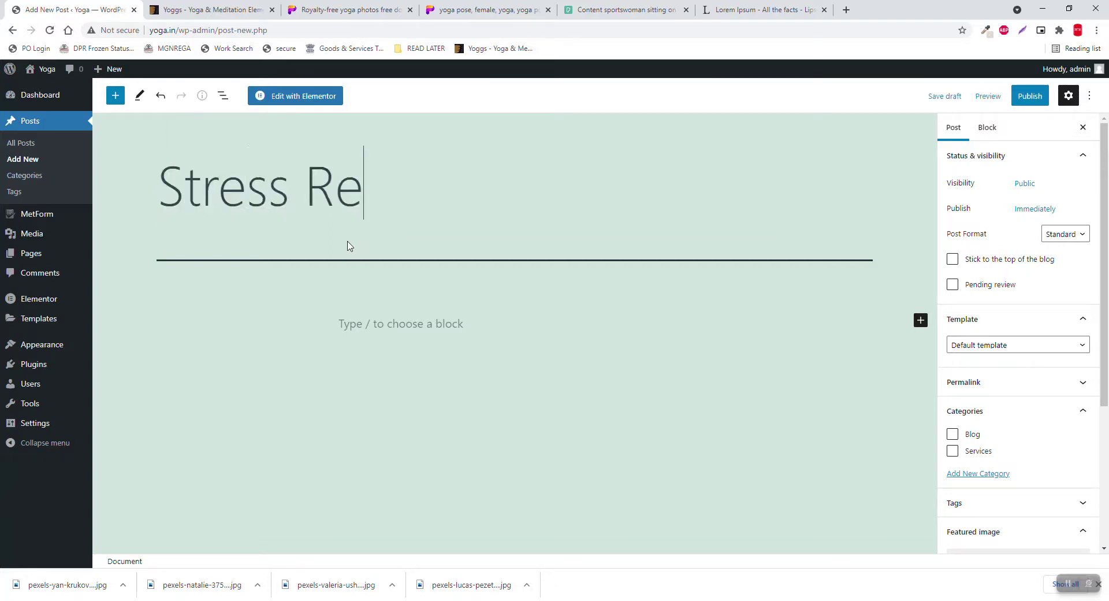
type("lief yo")
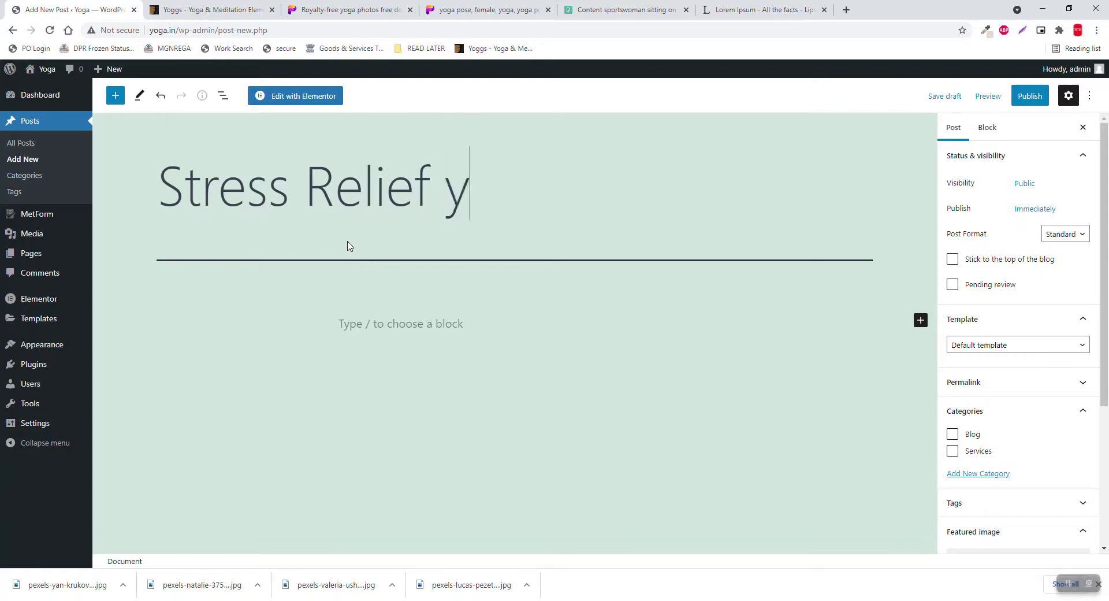
key("BackSpace")
key("BackSpace")
type("Yoga Poss")
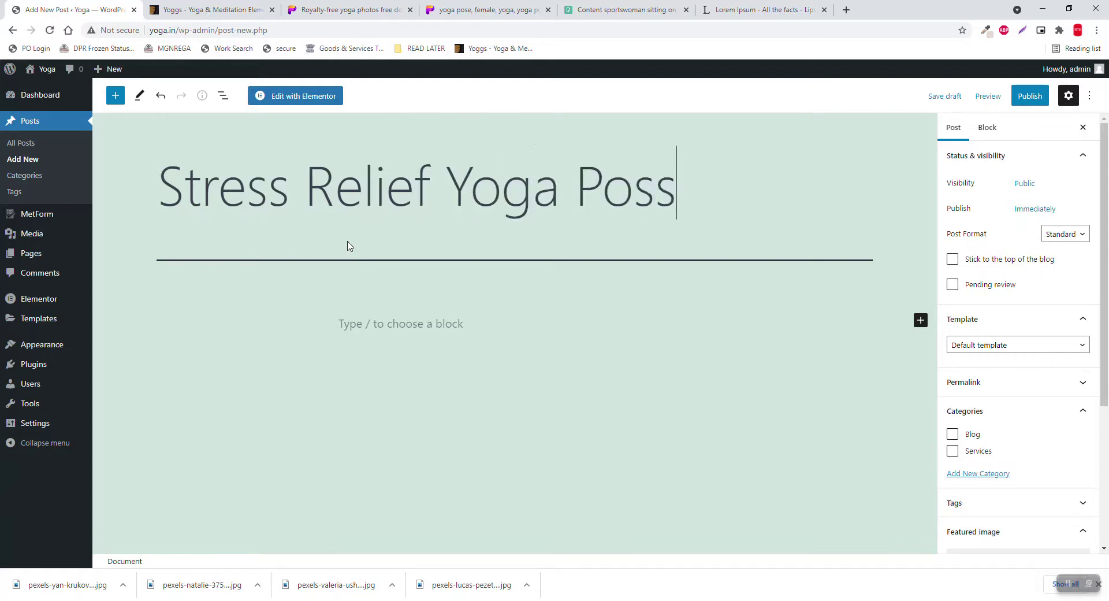
key("BackSpace")
type("es")
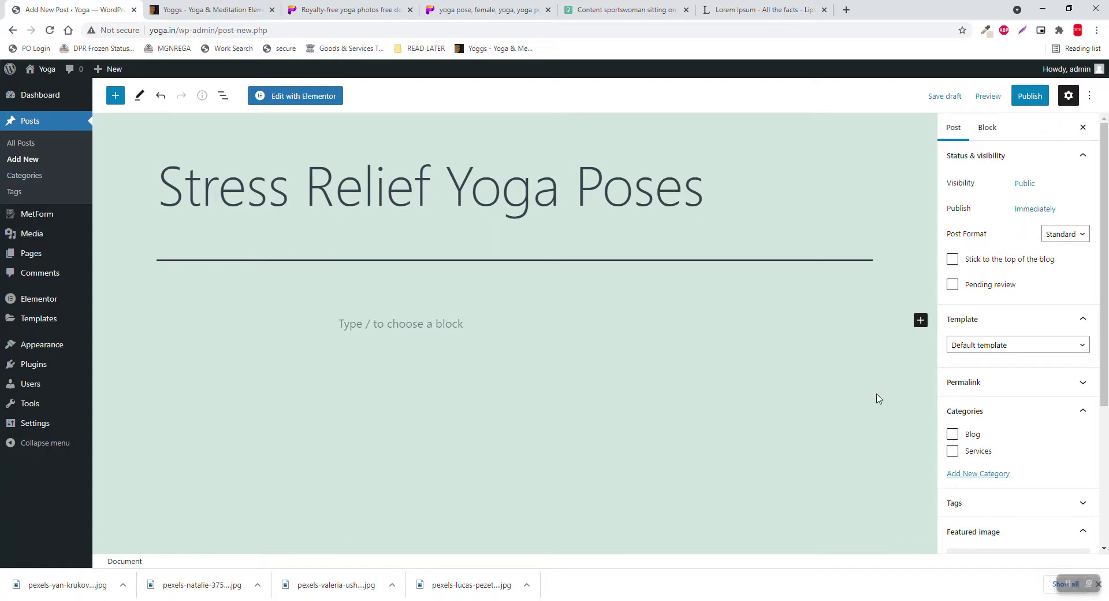
Step: Set the post's template to Elementor Full Width and assign it to the Blog category
left_click(1048, 346)
left_click(1040, 369)
left_click(1047, 345)
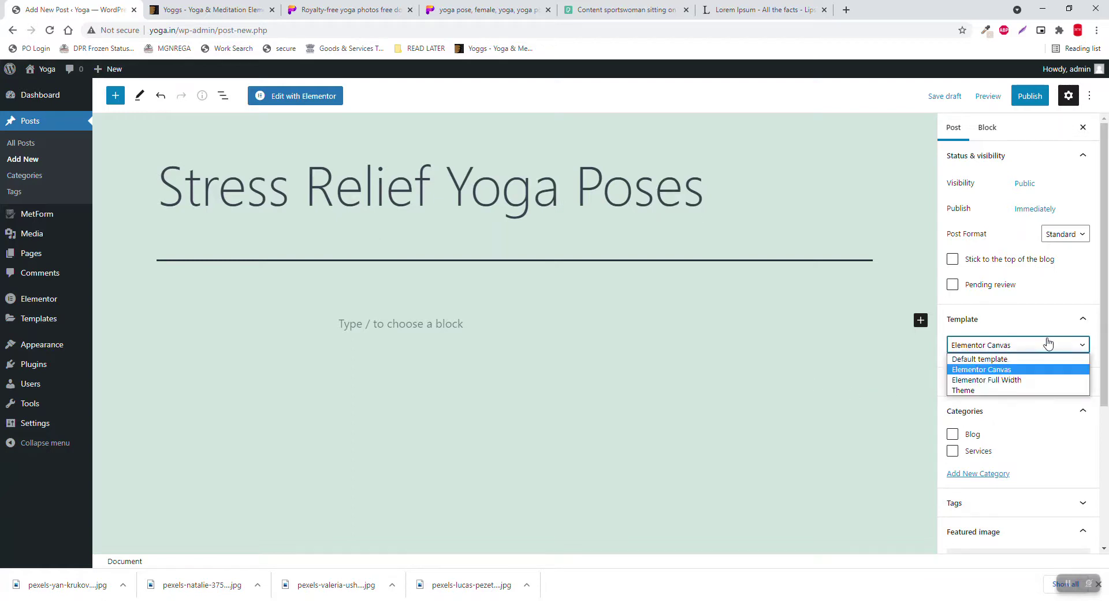
left_click(1033, 386)
left_click(952, 434)
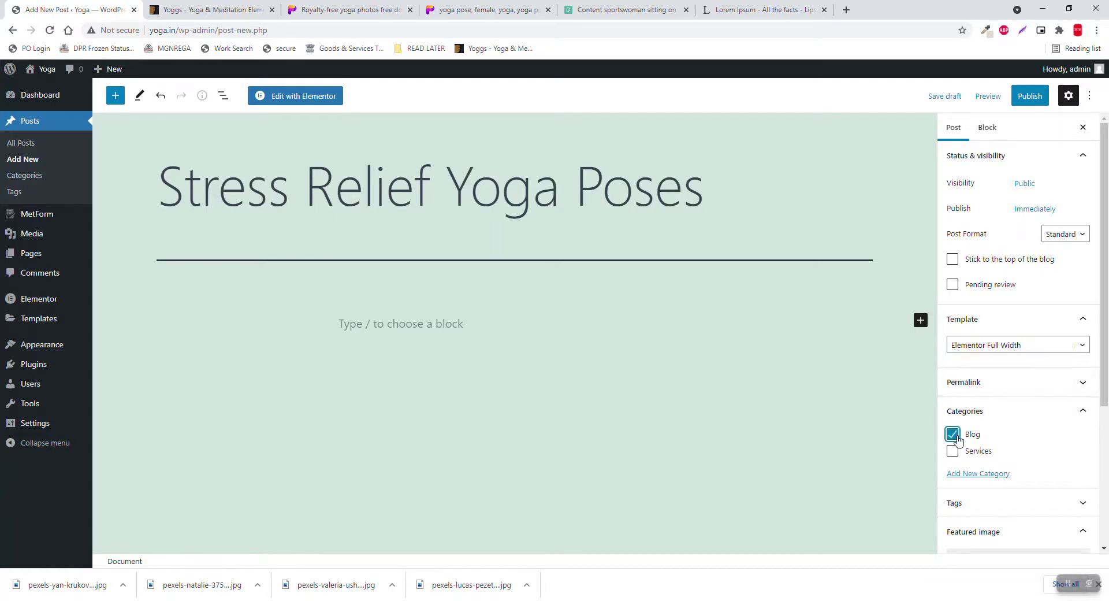
Step: Paste the copied placeholder text as the excerpt of the Stress Relief Yoga Poses post
scroll(982, 434, "down", 4)
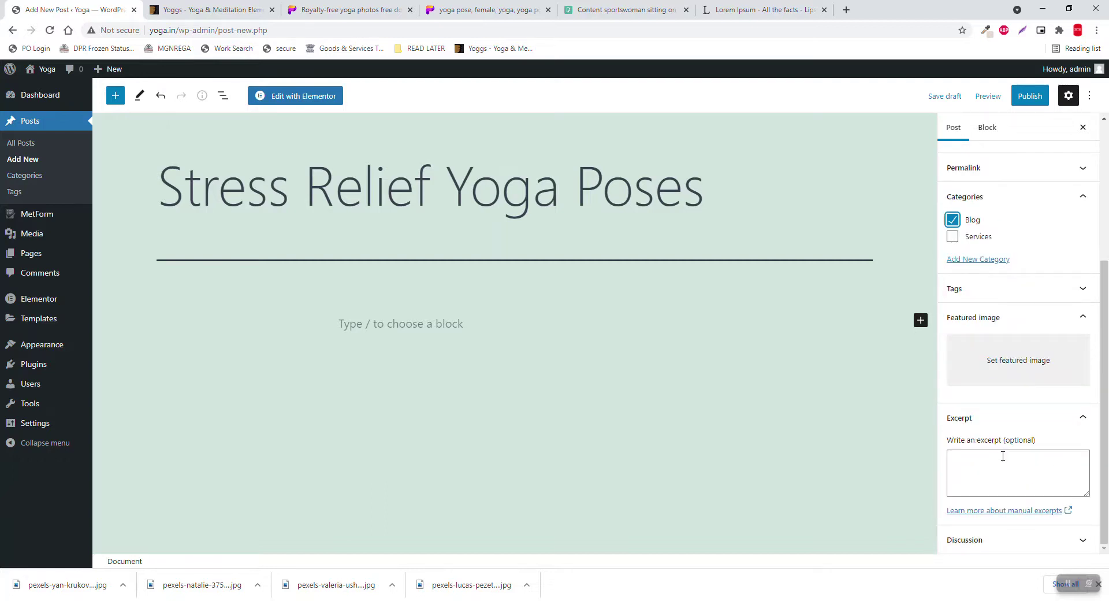
left_click(988, 466)
key("ctrl+v")
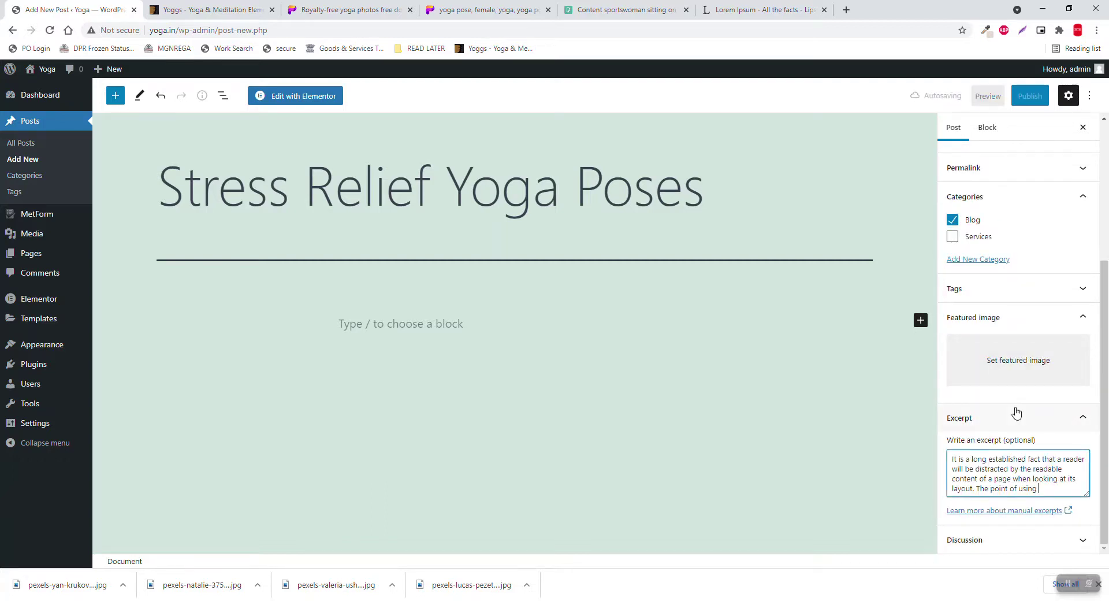
Step: Open the post's featured image chooser, and go back to the Pexels yoga results by closing the previously downloaded photo
left_click(1016, 354)
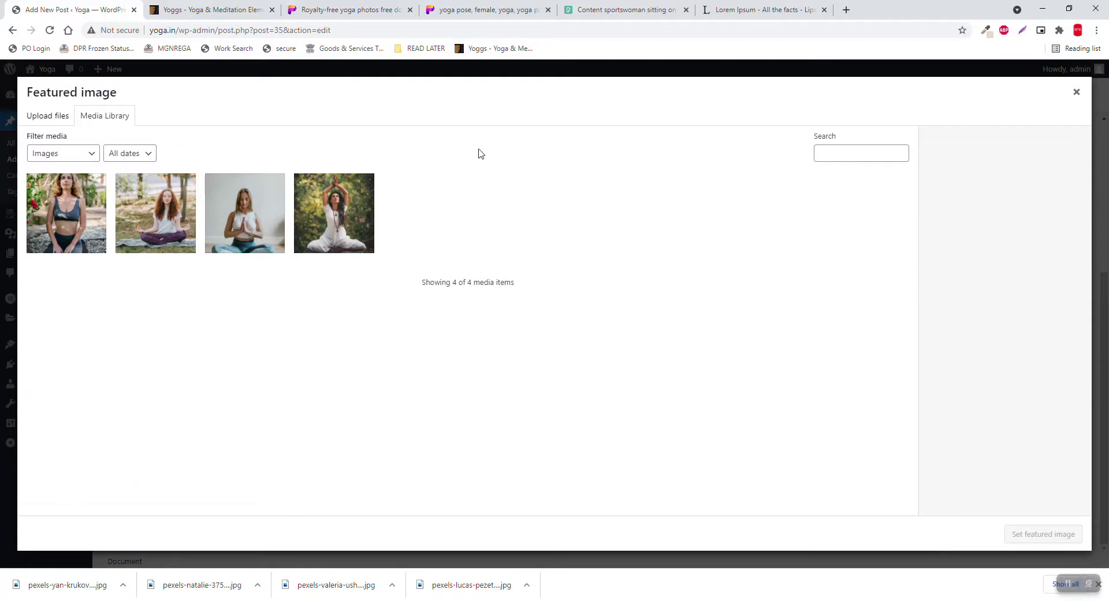
left_click(612, 8)
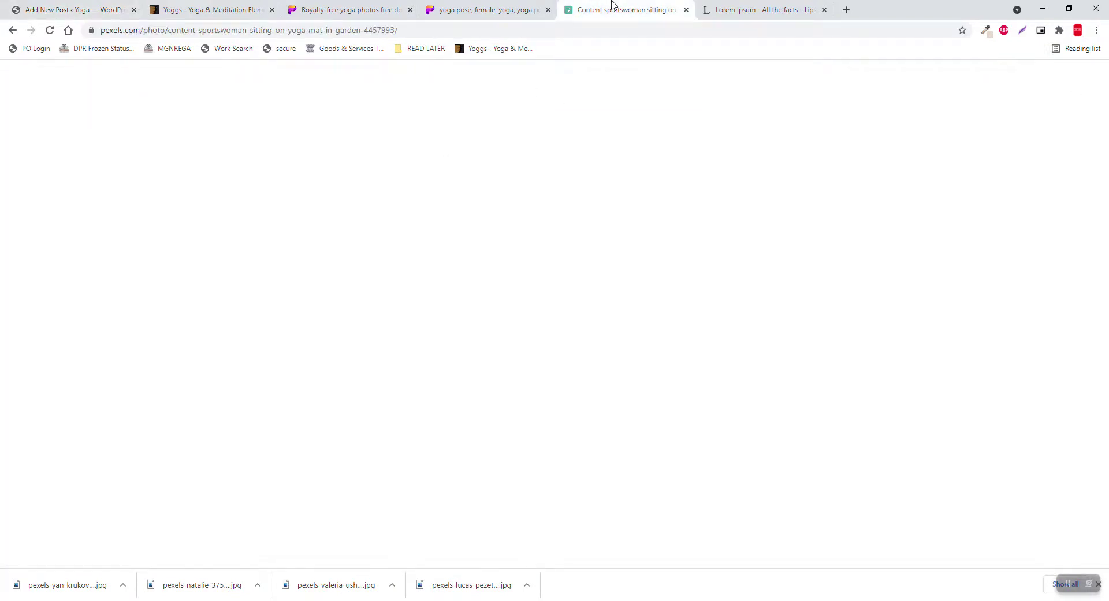
left_click(506, 5)
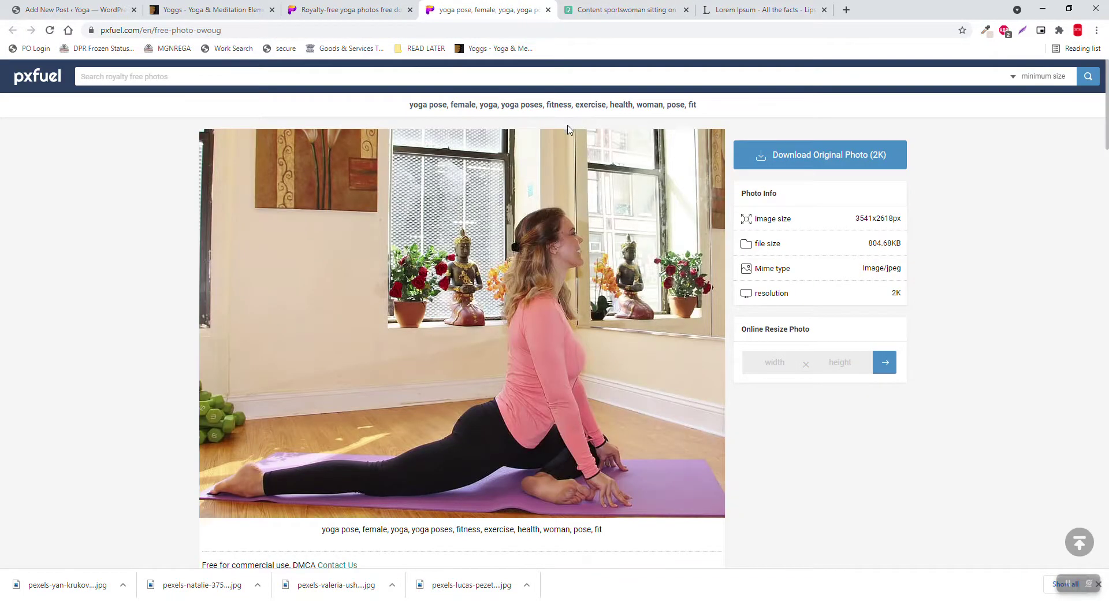
left_click(631, 8)
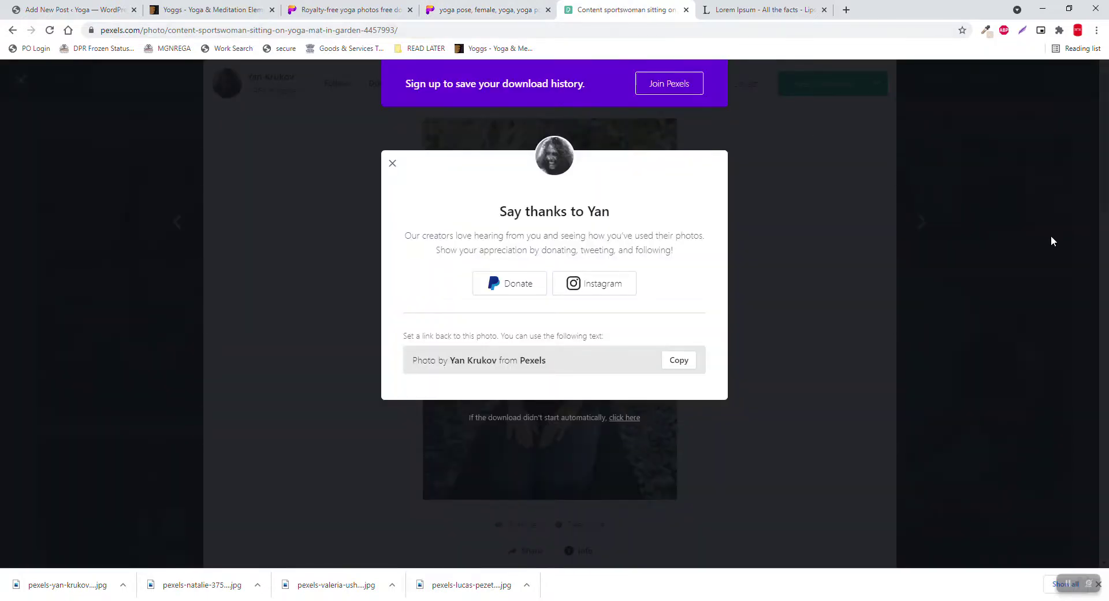
left_click(1051, 235)
left_click(1006, 278)
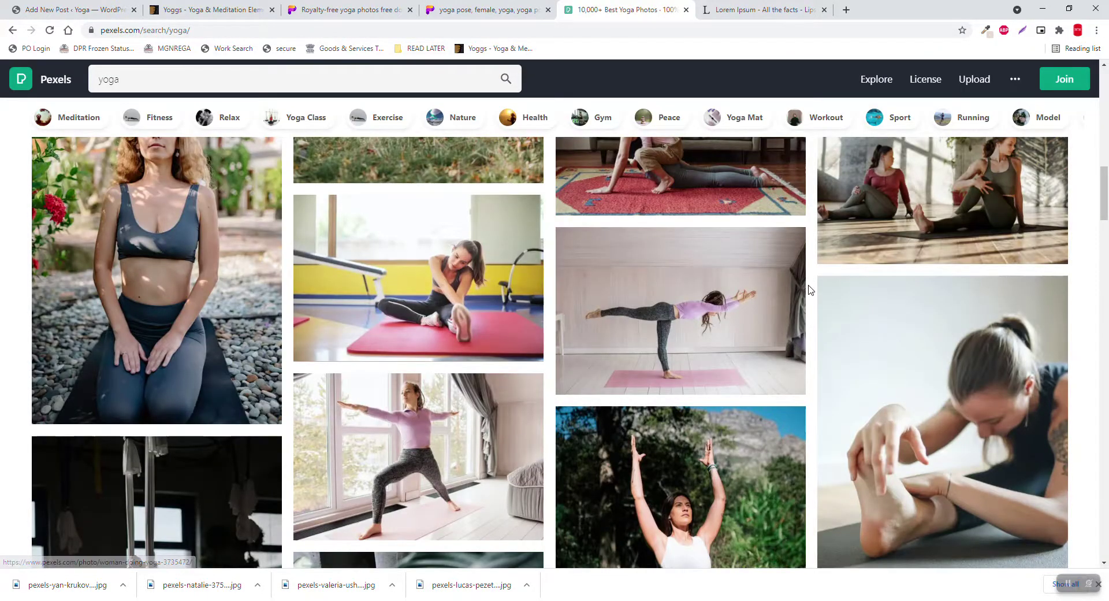
scroll(671, 292, "up", 15)
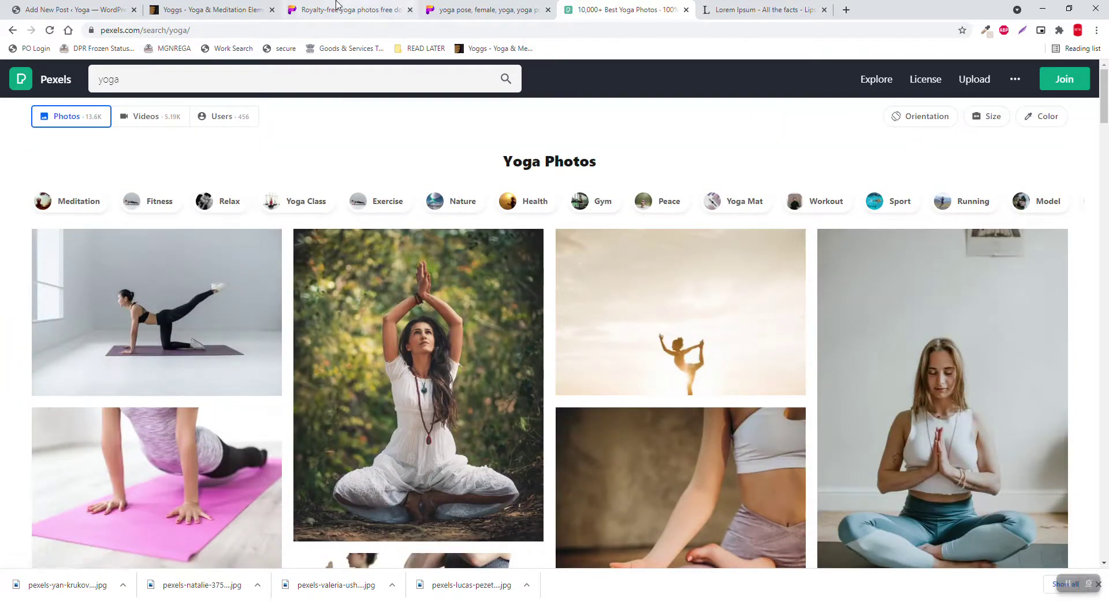
Step: Search Pexels for "yoga family", browse the photos and preview the one of the couple holding yoga mats
left_click(301, 74)
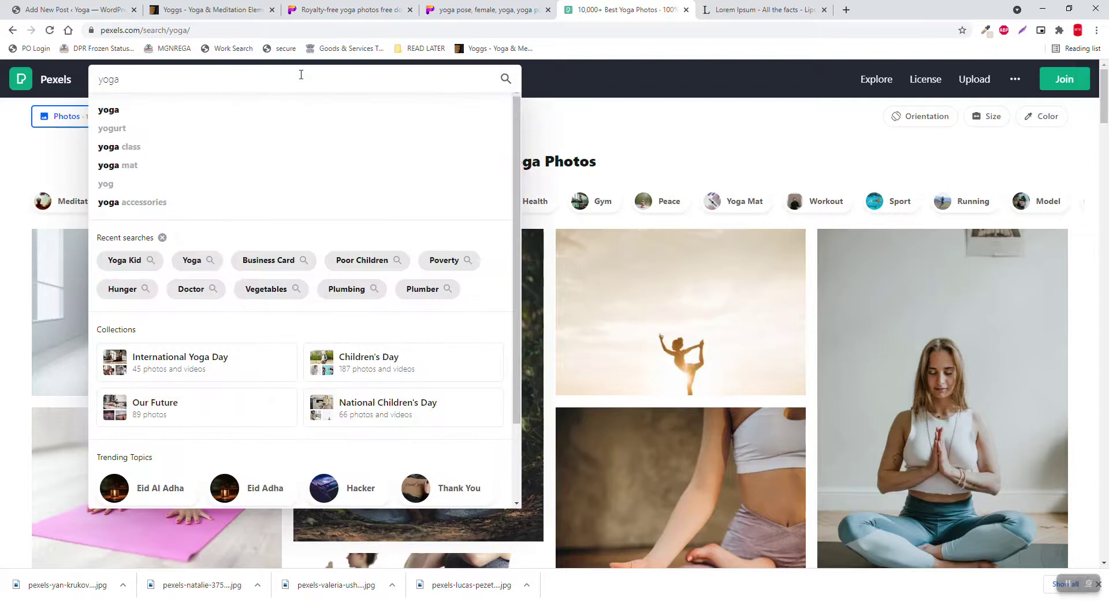
type("family")
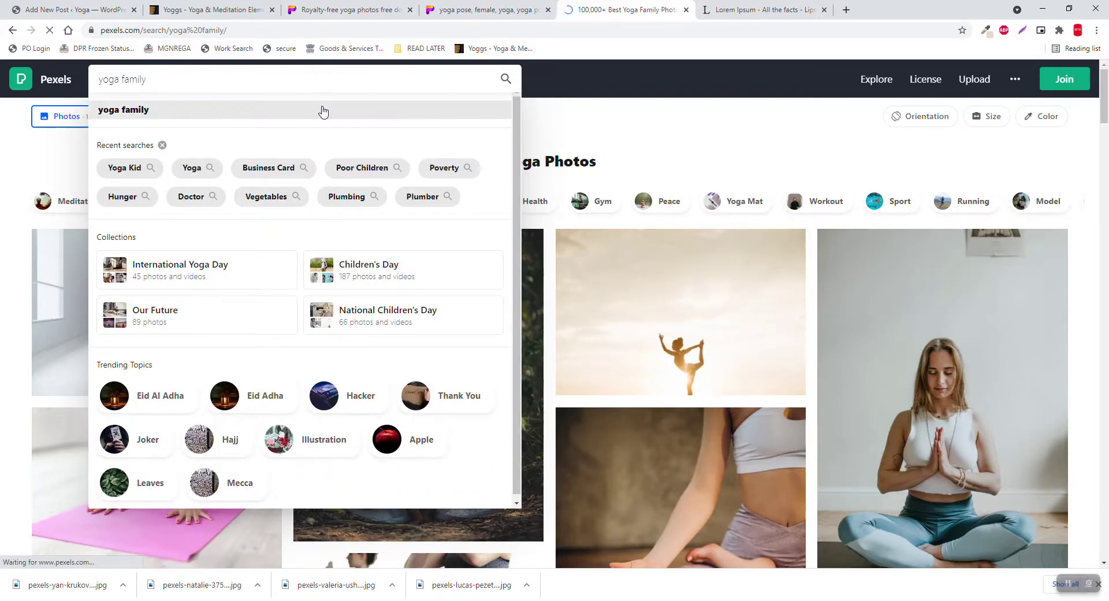
left_click(347, 102)
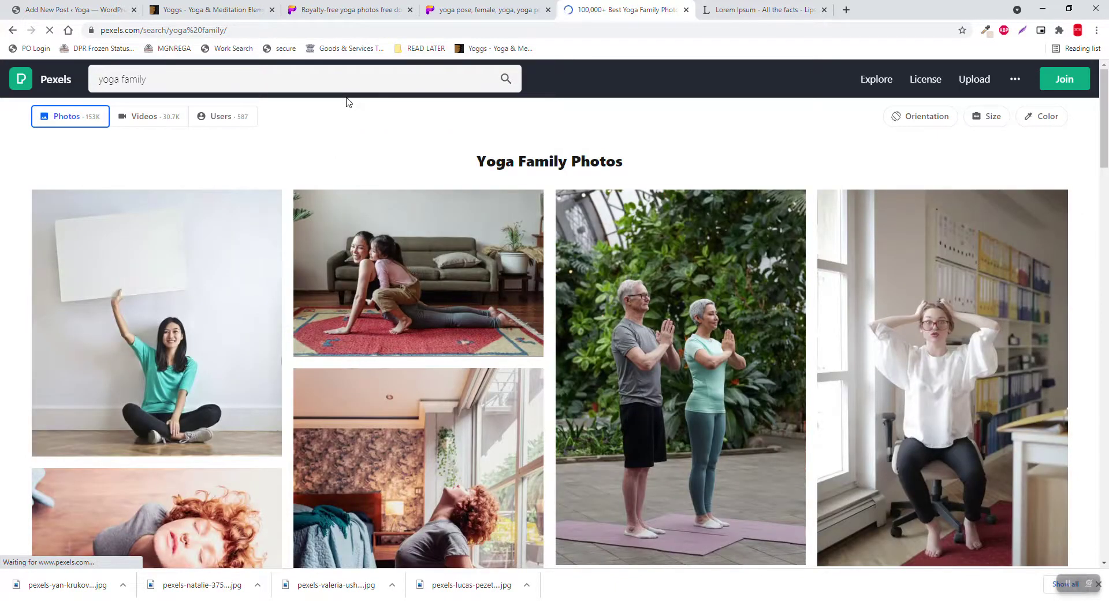
scroll(399, 232, "down", 2)
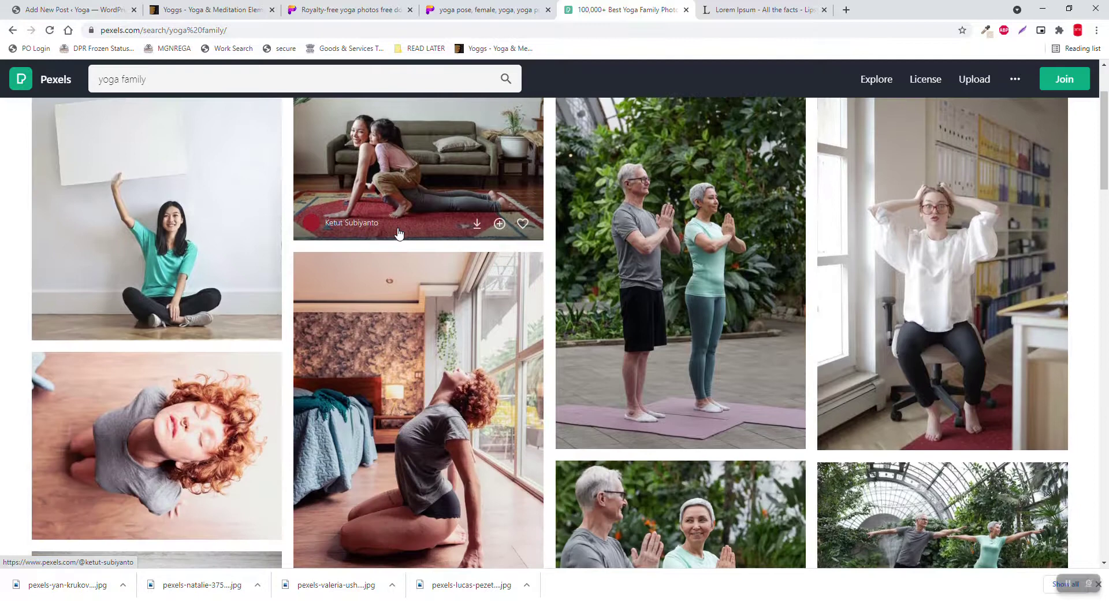
scroll(398, 232, "down", 2)
scroll(424, 229, "down", 5)
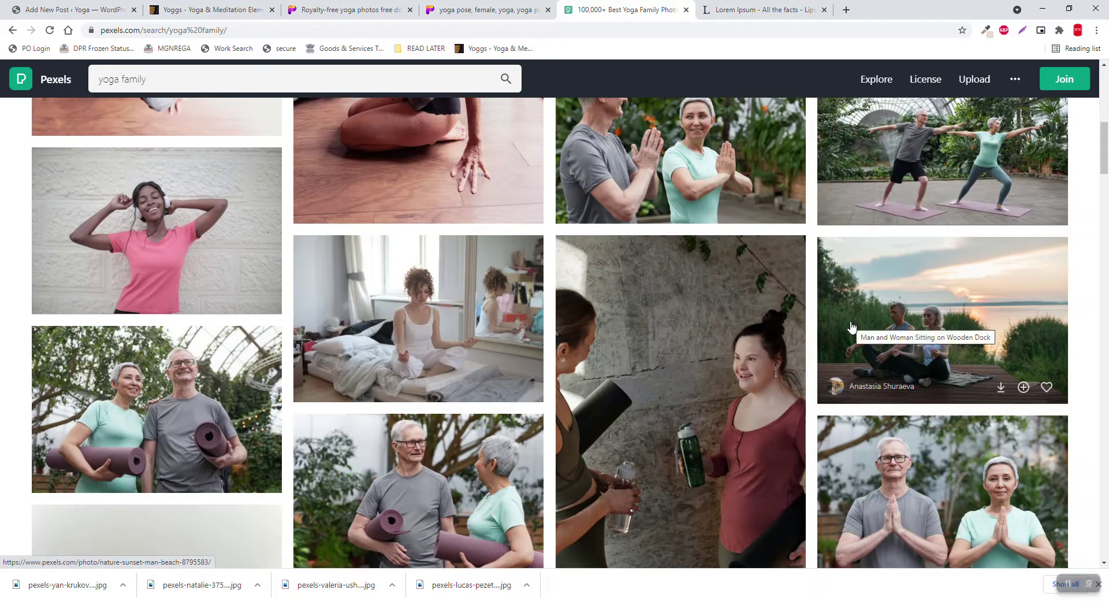
left_click(229, 370)
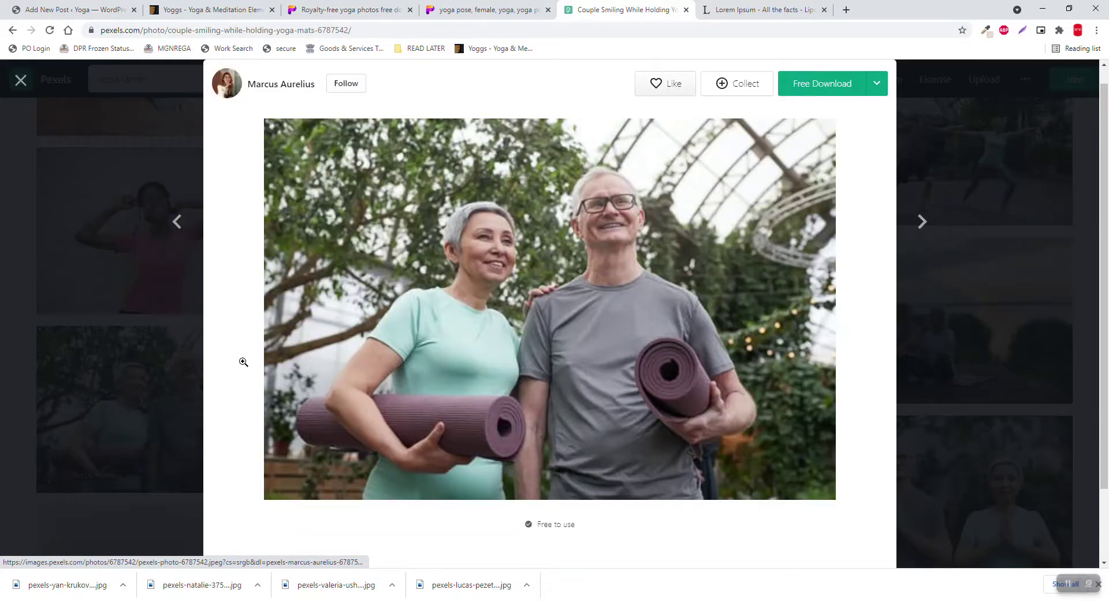
left_click(1031, 357)
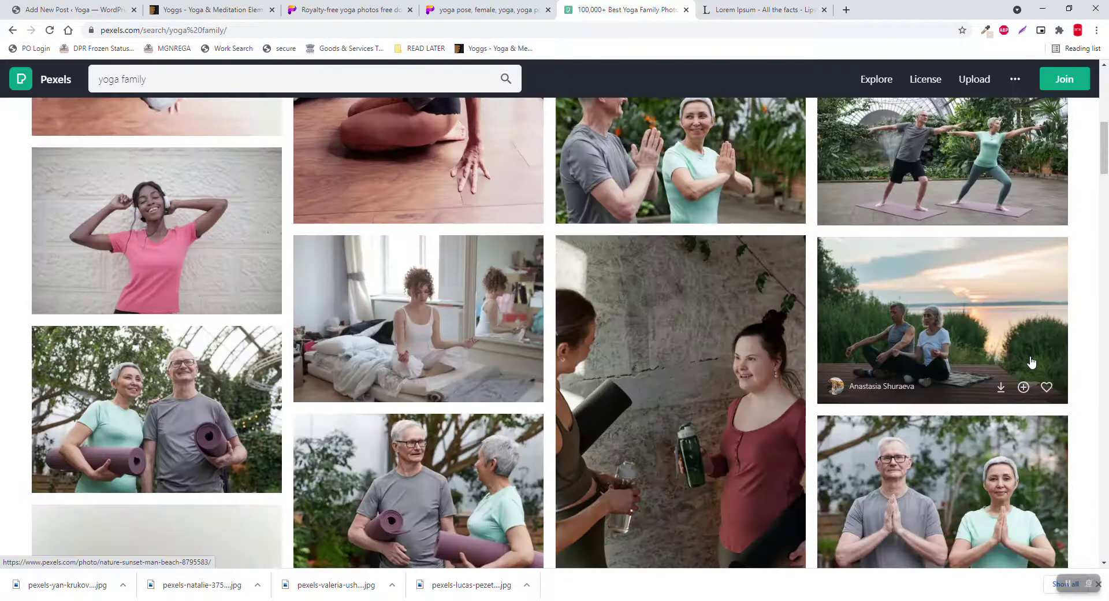
Step: Choose a download size for the Pexels photo of the couple practicing yoga in the greenhouse and save the image
left_click(978, 157)
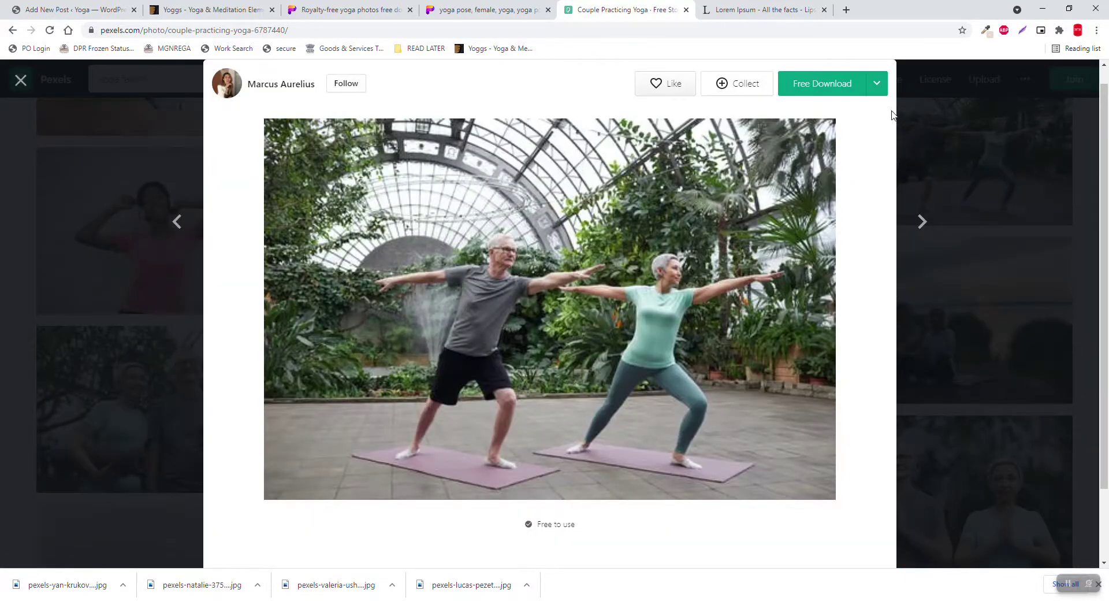
left_click(877, 84)
left_click(785, 217)
left_click(790, 303)
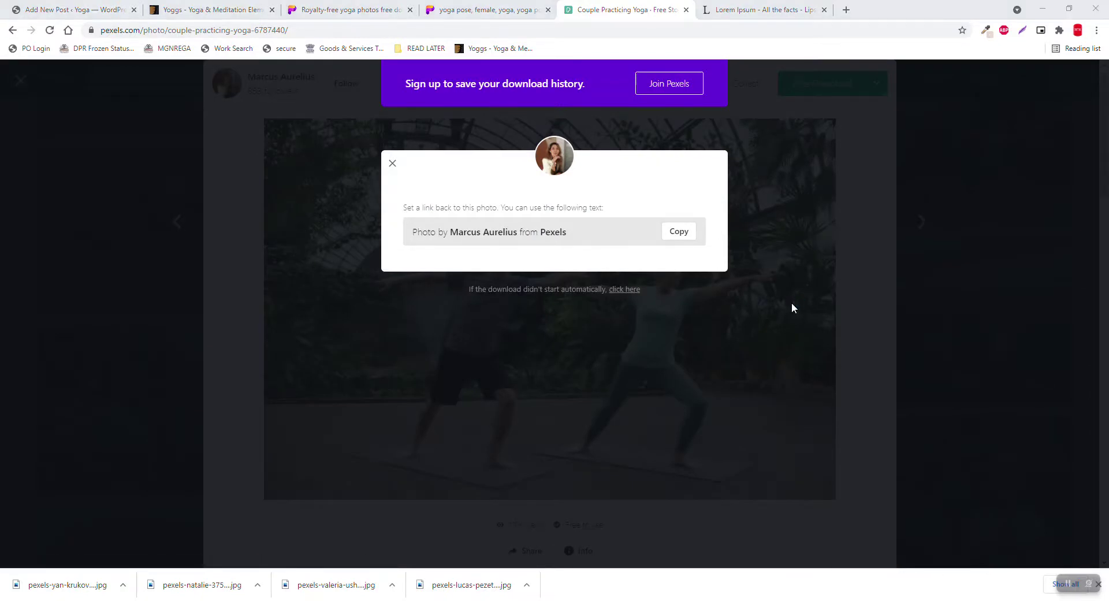
left_click(677, 539)
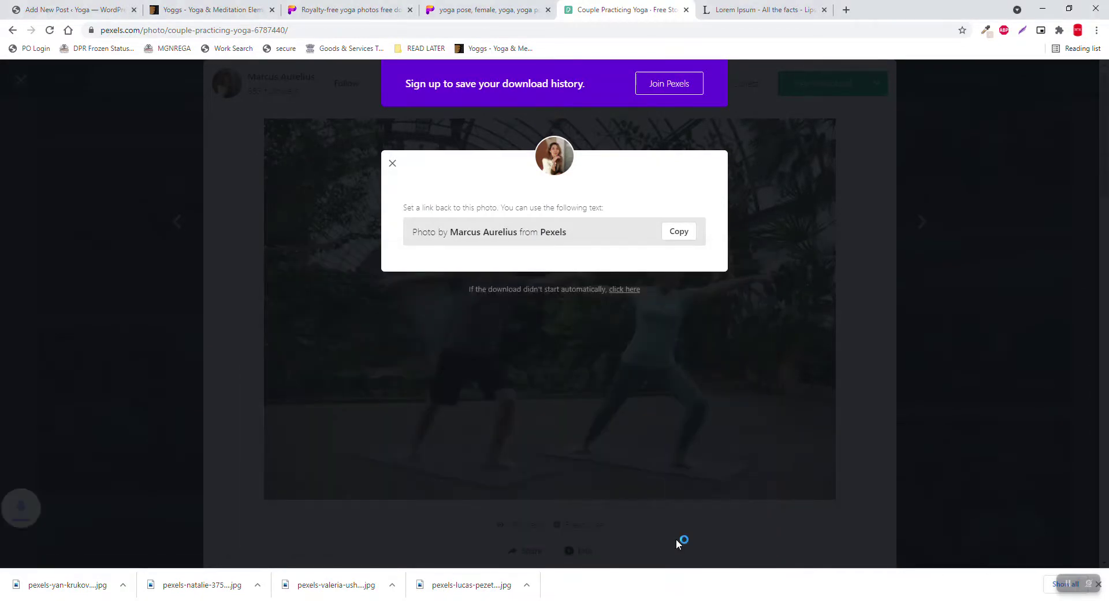
Step: Upload the downloaded couple yoga photo to the media library and set it as the post's featured image
left_click(22, 5)
left_click_drag(49, 588, 338, 378)
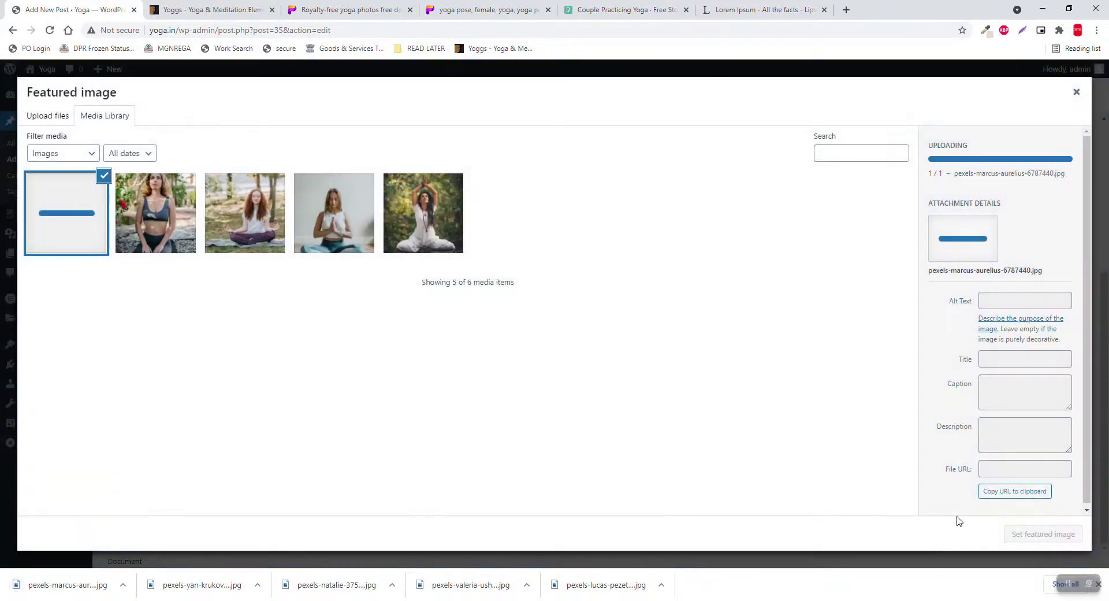
left_click(1034, 538)
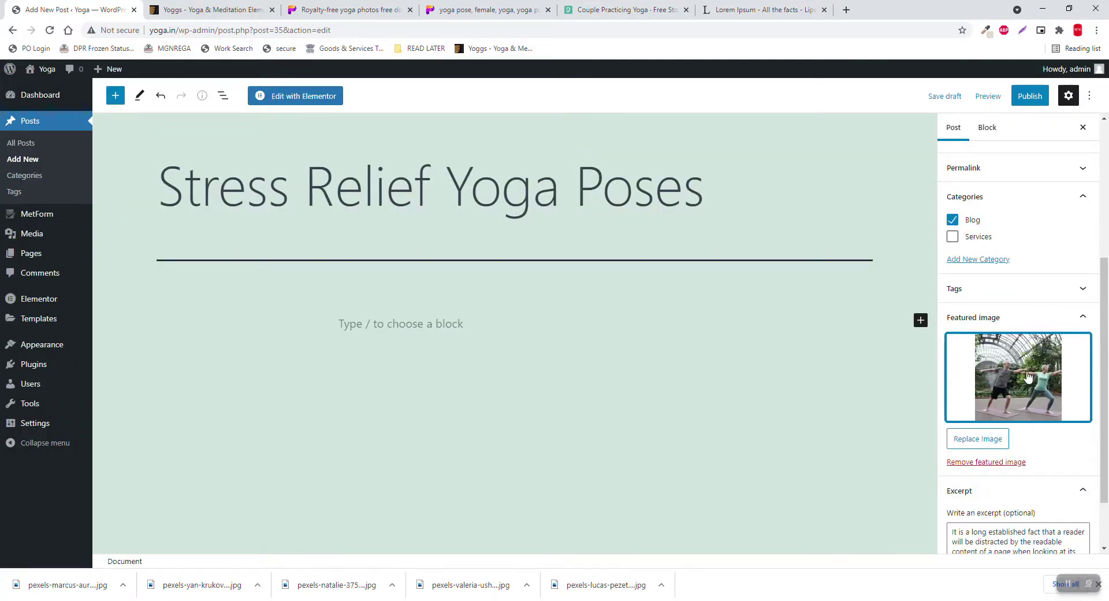
Step: Publish the Stress Relief Yoga Poses post and start another new post
left_click(1042, 101)
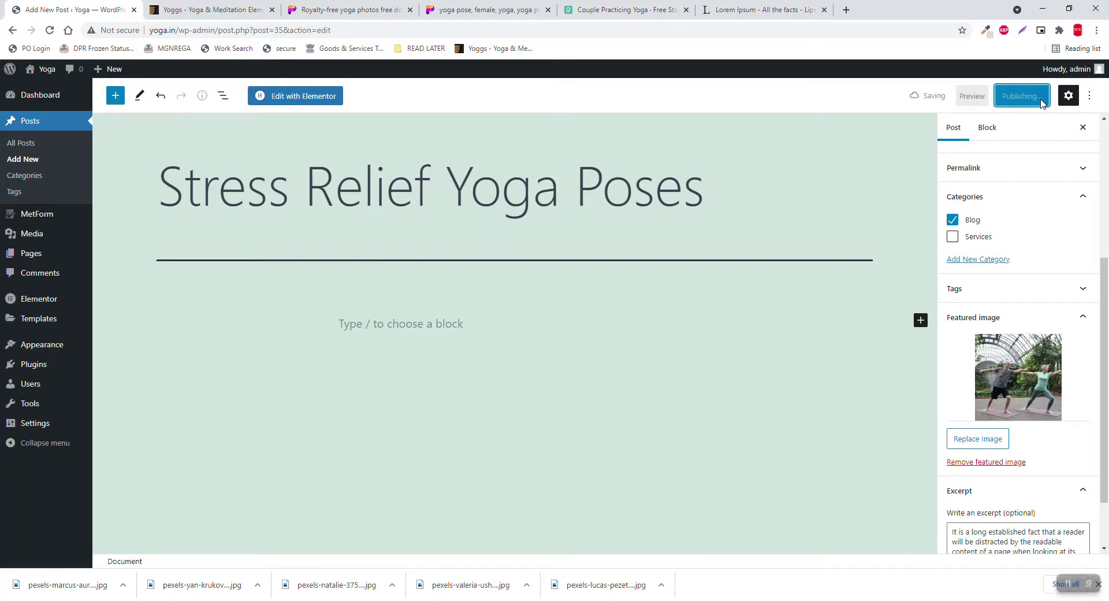
left_click(26, 160)
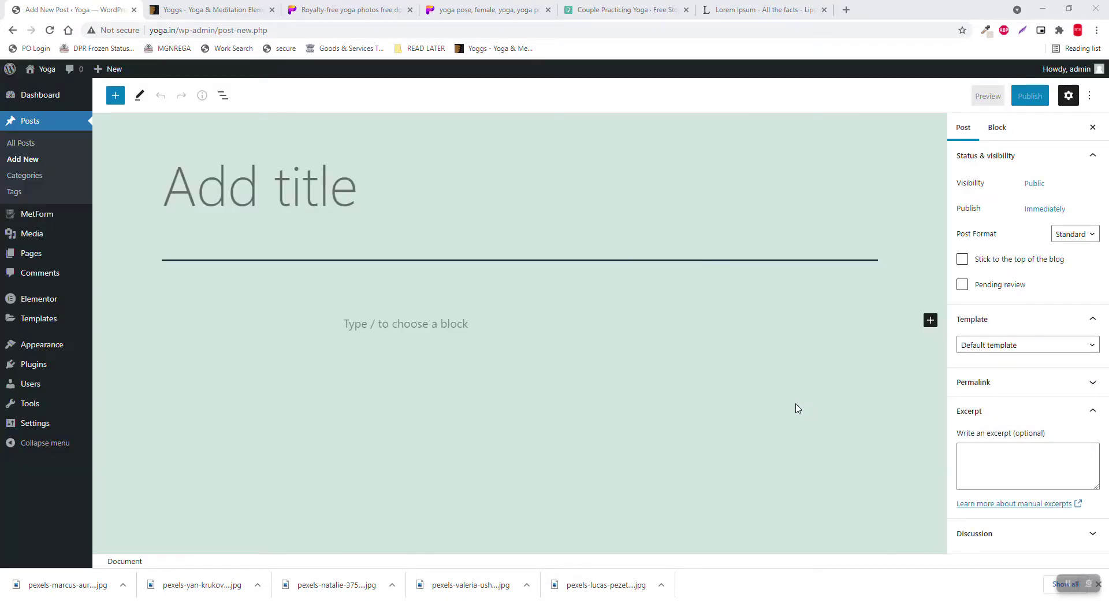
left_click(321, 190)
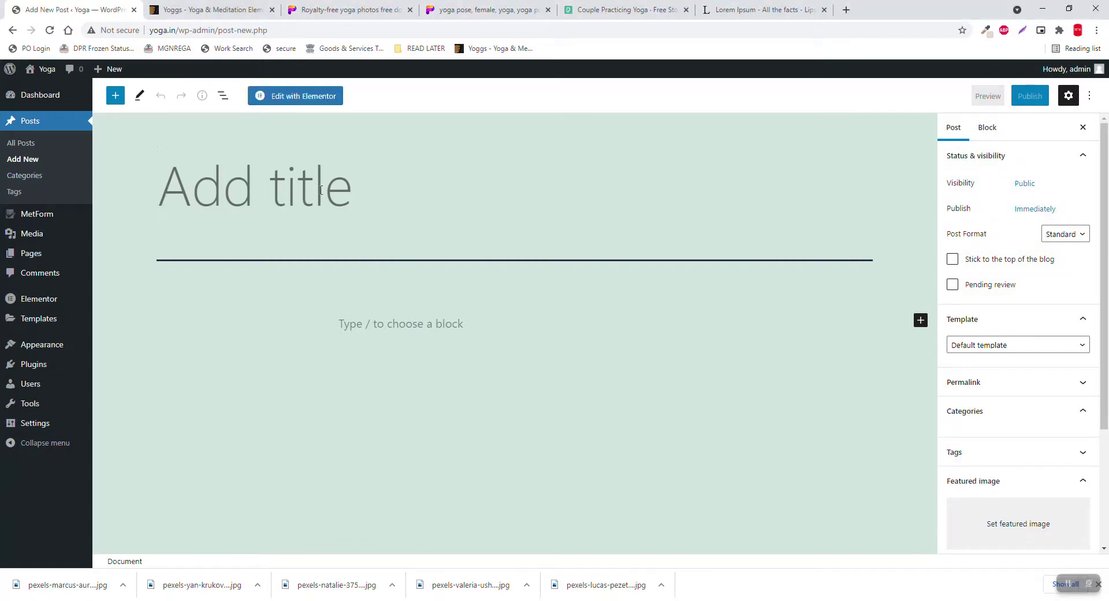